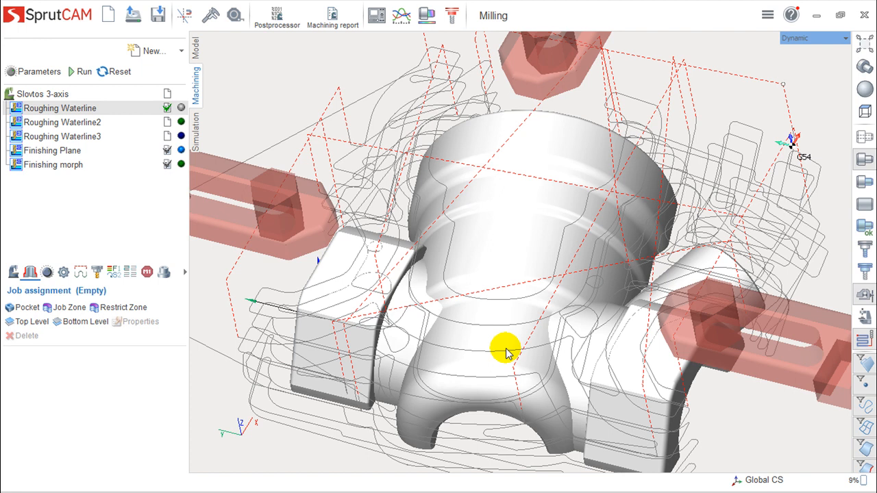
- Review the strategy and cutting parameters of the first Roughing Waterline operation, accept them and recalculate its toolpath
scroll(566, 275, down, 1)
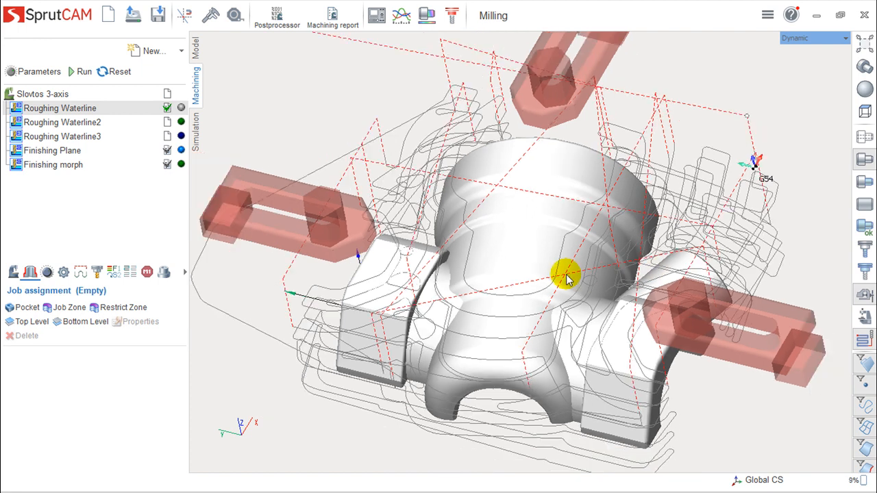
middle_drag(566, 275, 546, 251)
mouse_move(506, 191)
right_down()
mouse_move(515, 176)
mouse_move(510, 186)
right_up()
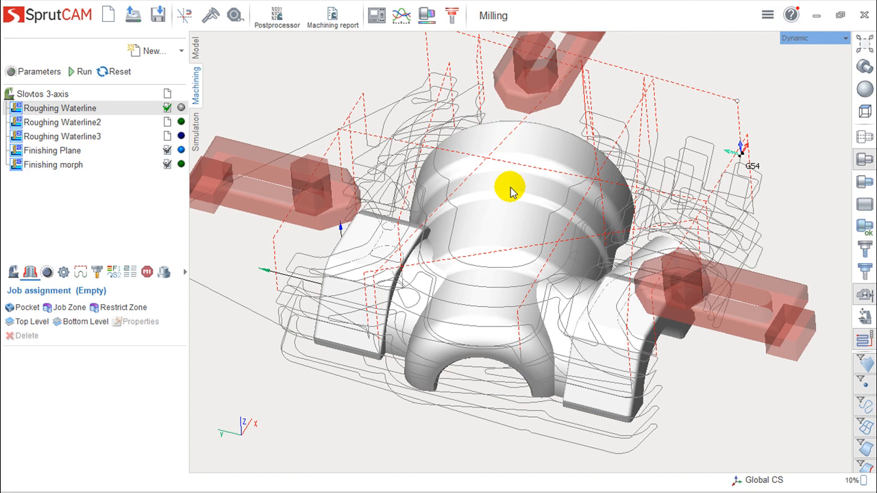
double_click(73, 111)
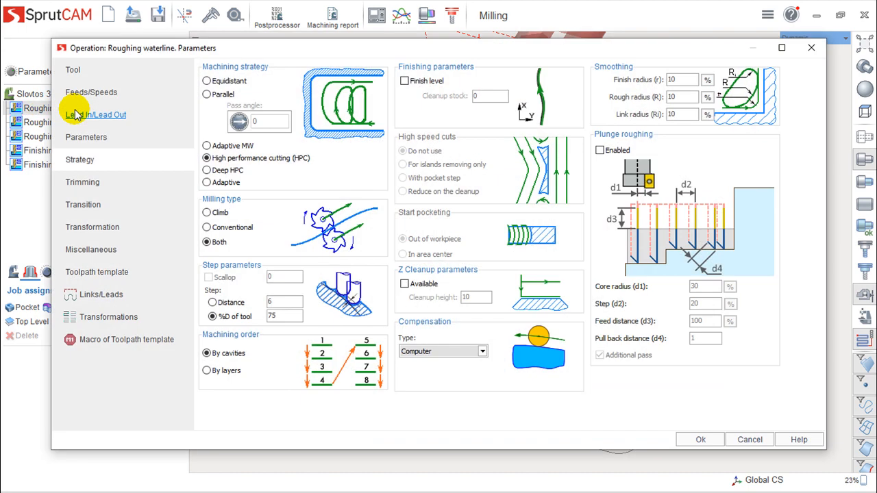
click(98, 138)
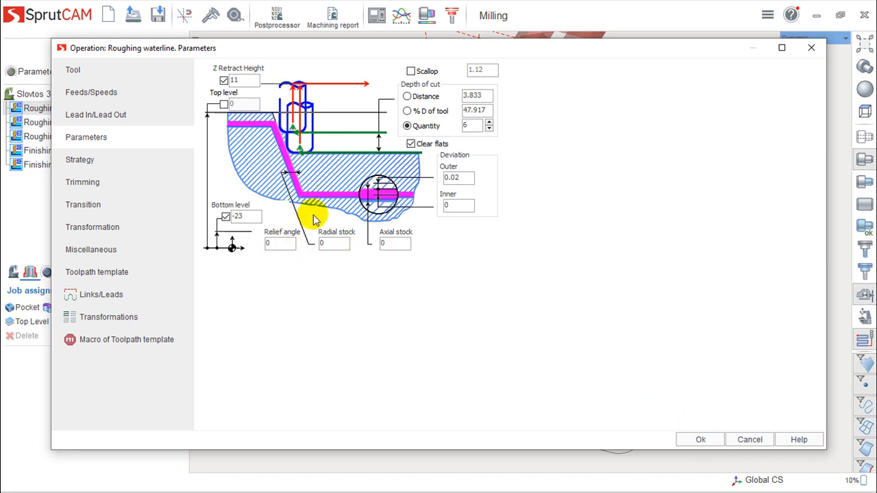
click(699, 439)
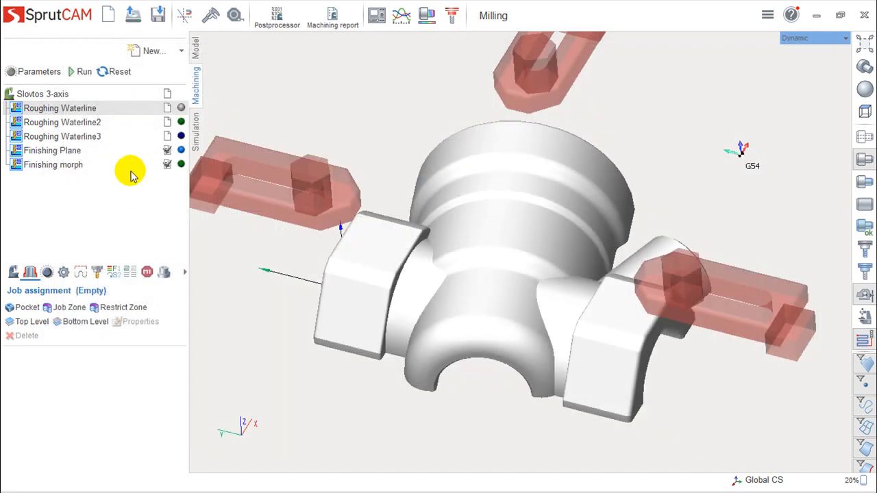
click(87, 73)
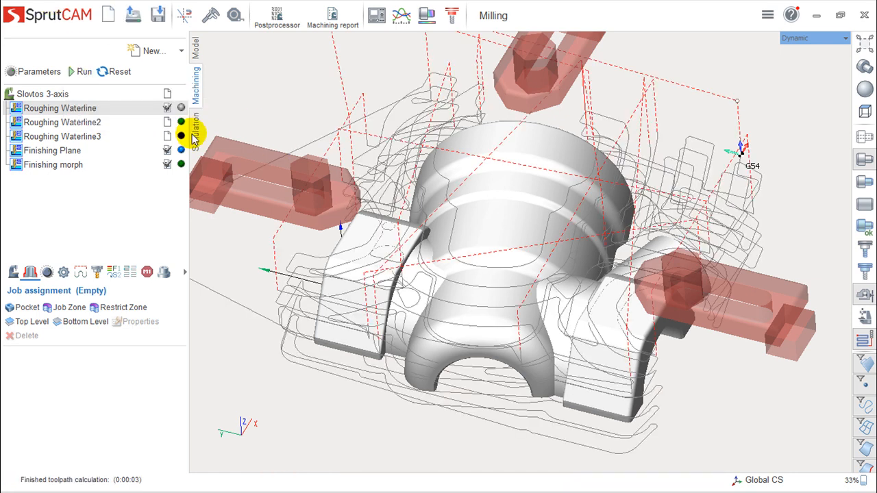
- Simulate the first Roughing Waterline operation in full and inspect the machined workpiece
click(197, 134)
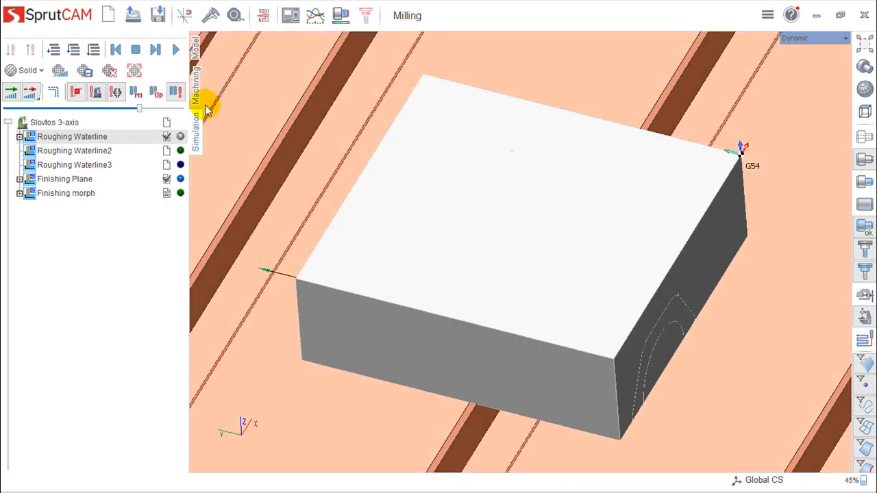
click(55, 49)
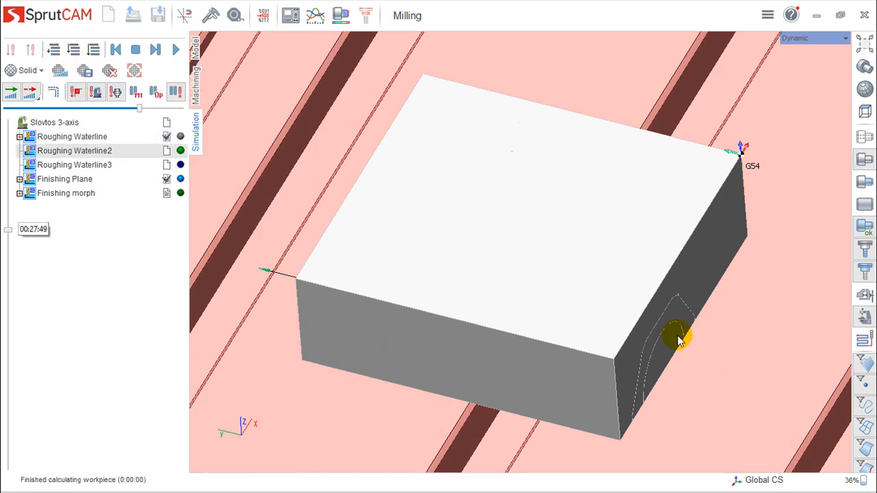
middle_drag(489, 310, 489, 344)
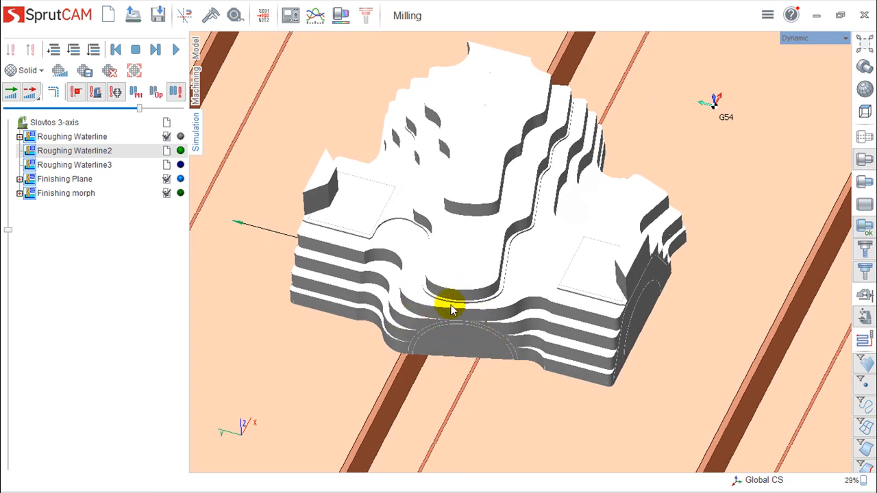
- Set the relief angle of the first Roughing Waterline operation to 45 and recalculate its toolpath
click(196, 85)
double_click(60, 108)
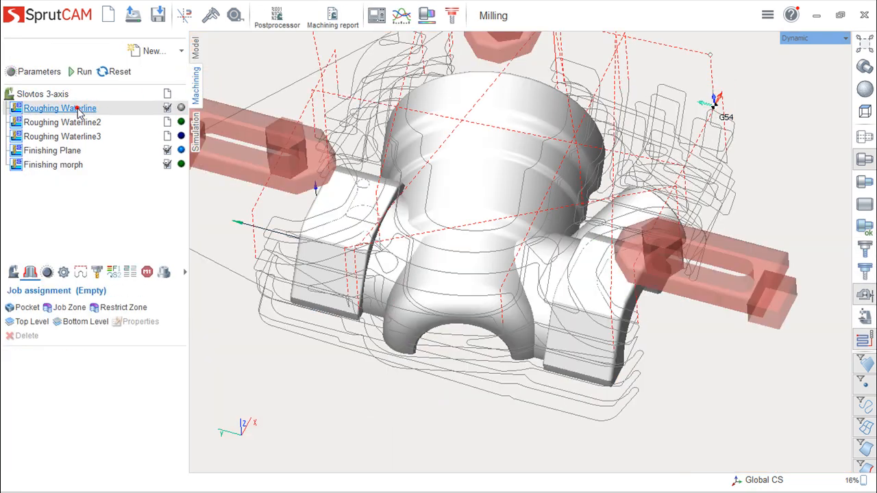
click(282, 241)
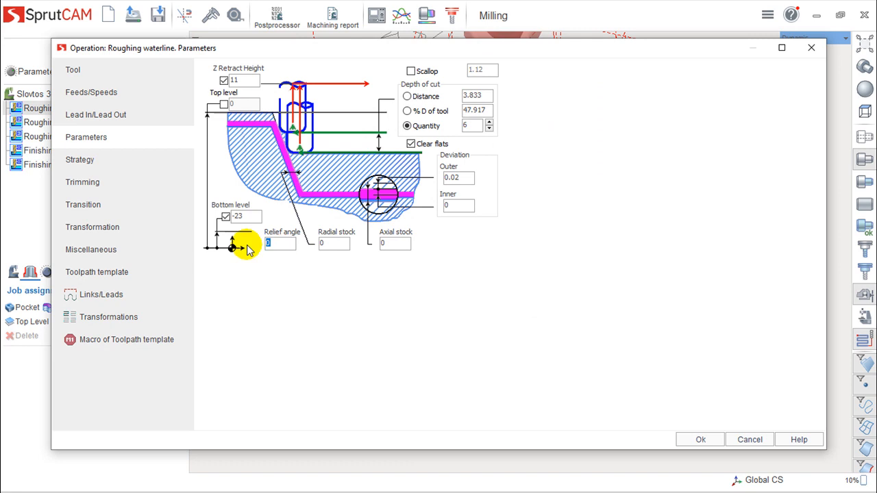
text(45)
click(700, 439)
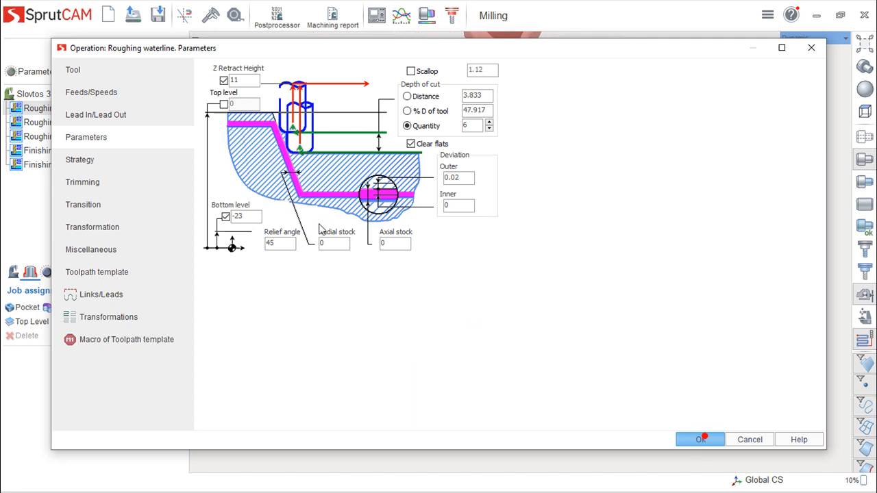
click(80, 71)
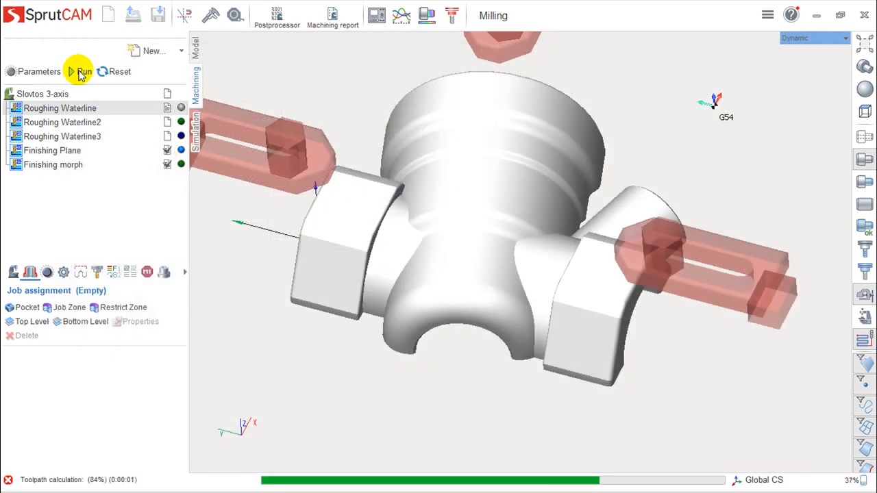
- Inspect the 45-degree relief toolpath, simulate the operation in full and examine the side walls of the workpiece
drag(400, 346, 411, 323)
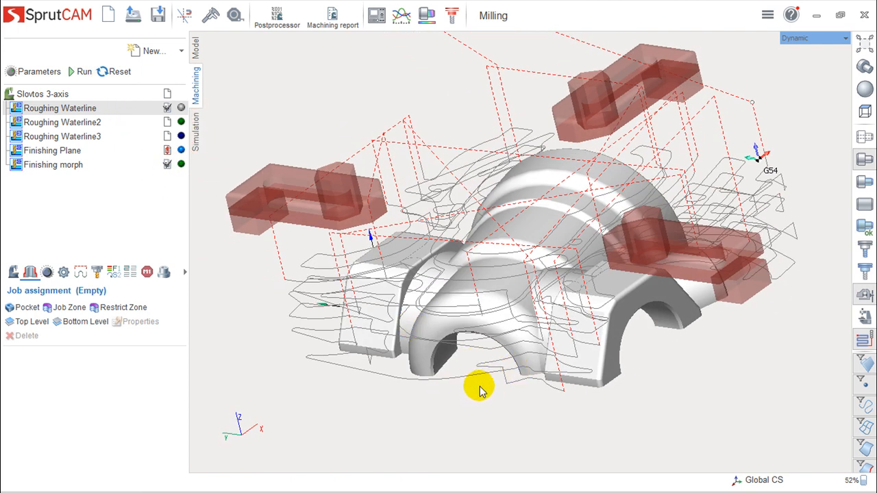
right_drag(439, 367, 465, 363)
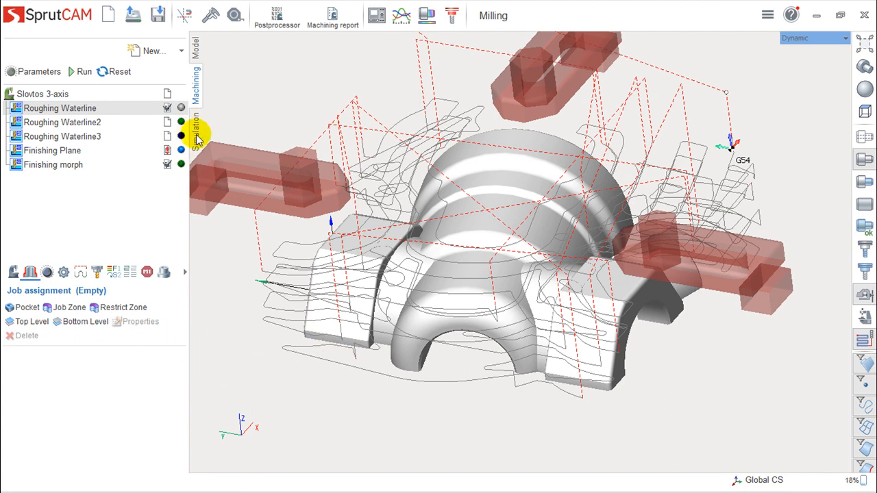
click(196, 134)
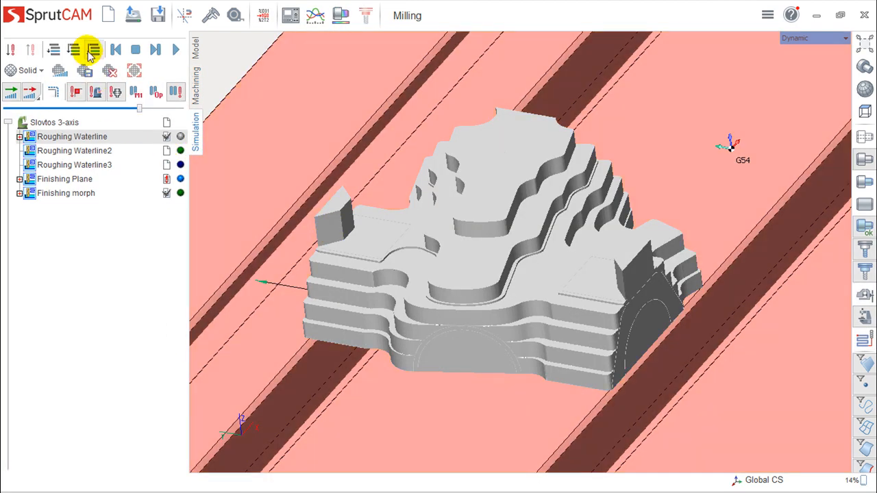
click(55, 48)
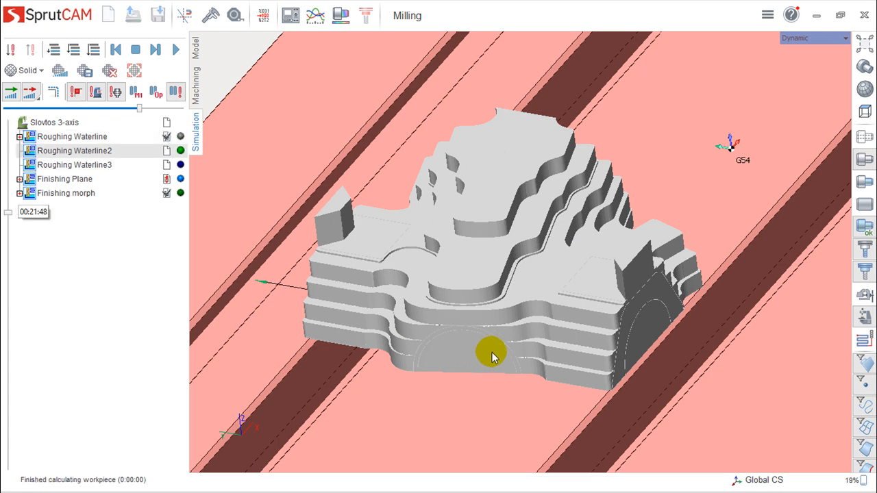
middle_drag(491, 353, 496, 387)
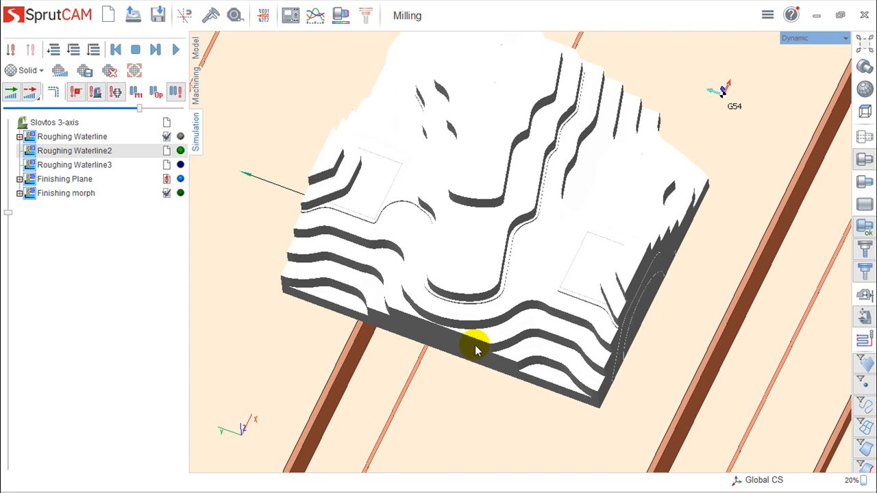
middle_drag(520, 346, 520, 318)
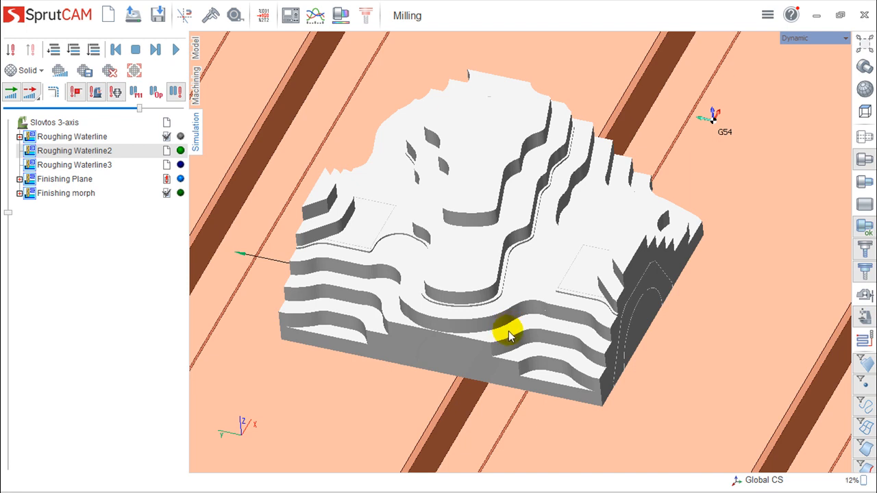
- Display the first Roughing Waterline toolpath and examine its passes around the part from several angles
click(196, 84)
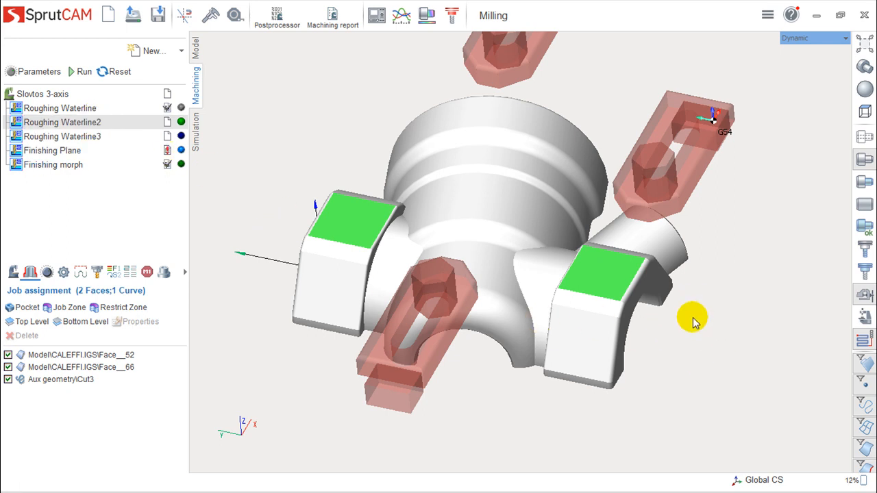
click(110, 111)
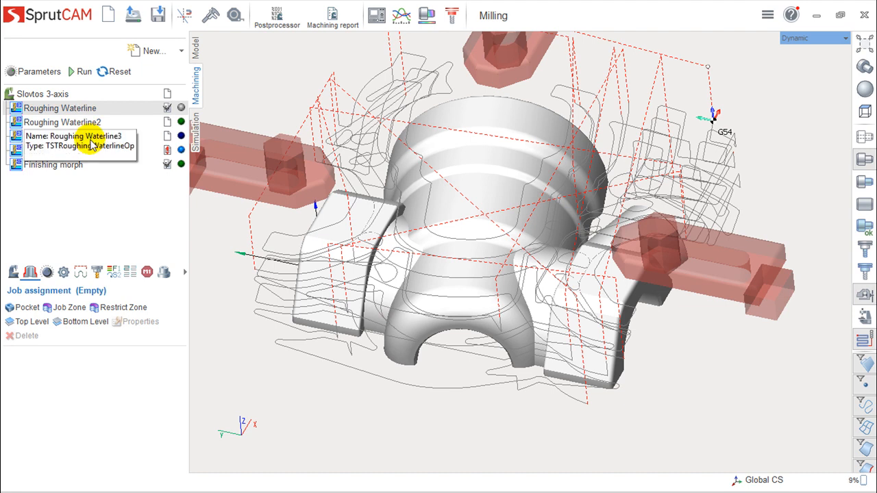
right_drag(417, 294, 446, 284)
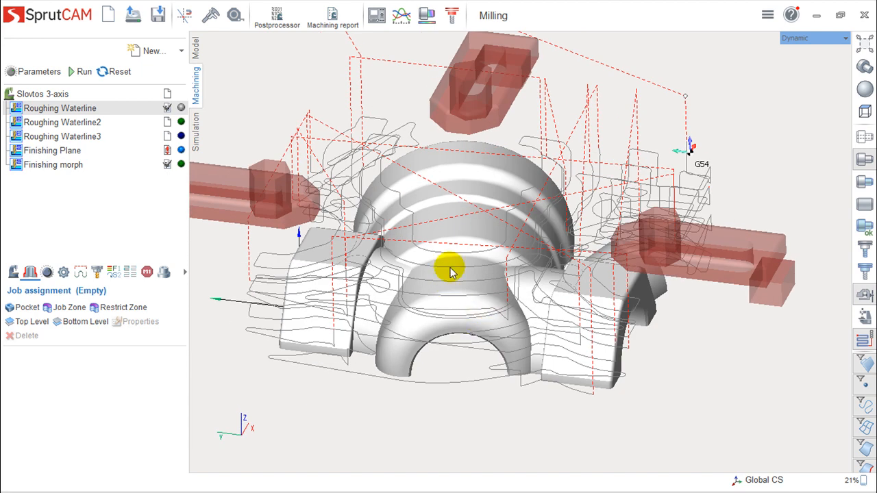
right_drag(327, 278, 377, 319)
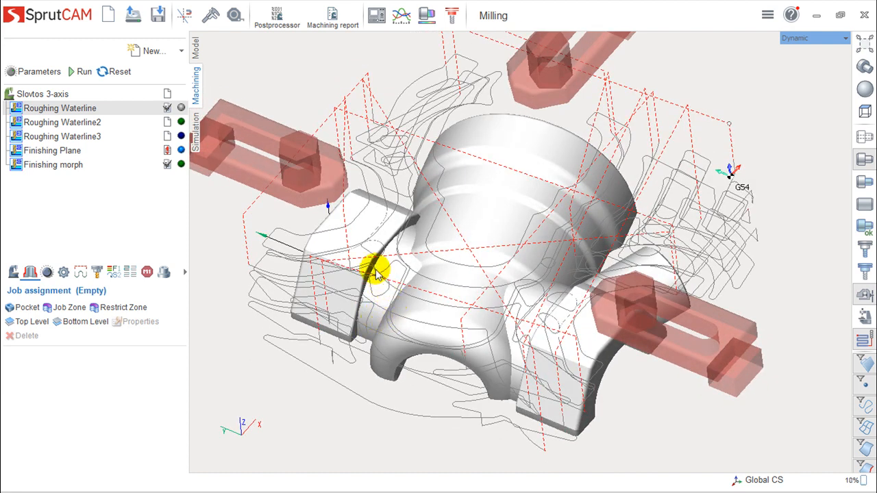
right_drag(597, 287, 609, 336)
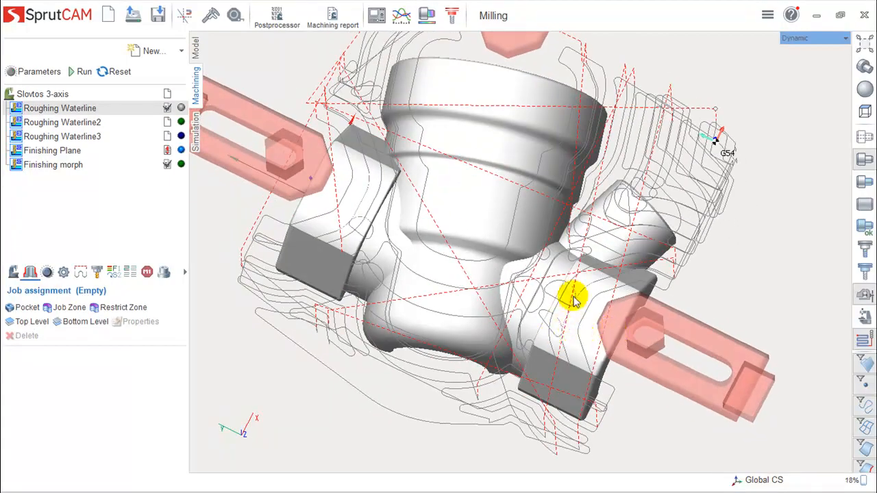
right_drag(544, 313, 426, 290)
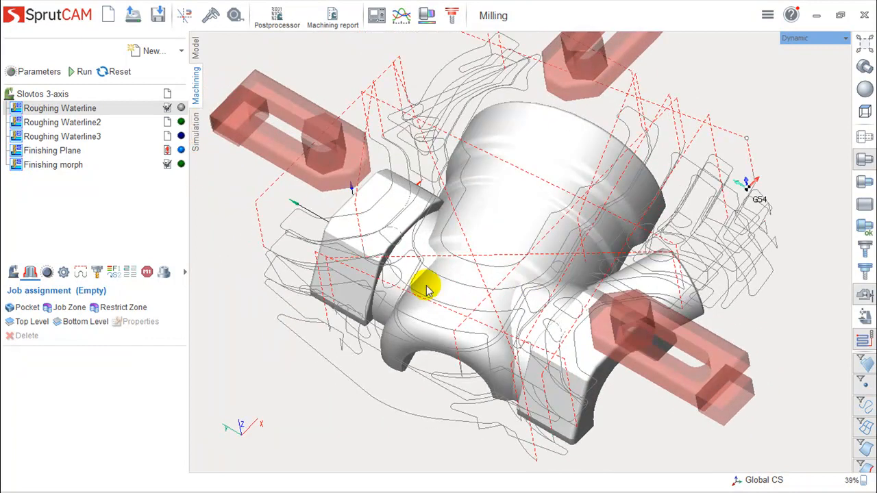
- Clear the simulation result, play the Roughing Waterline simulation at reduced speed to watch the tool cut, and stop it
click(196, 127)
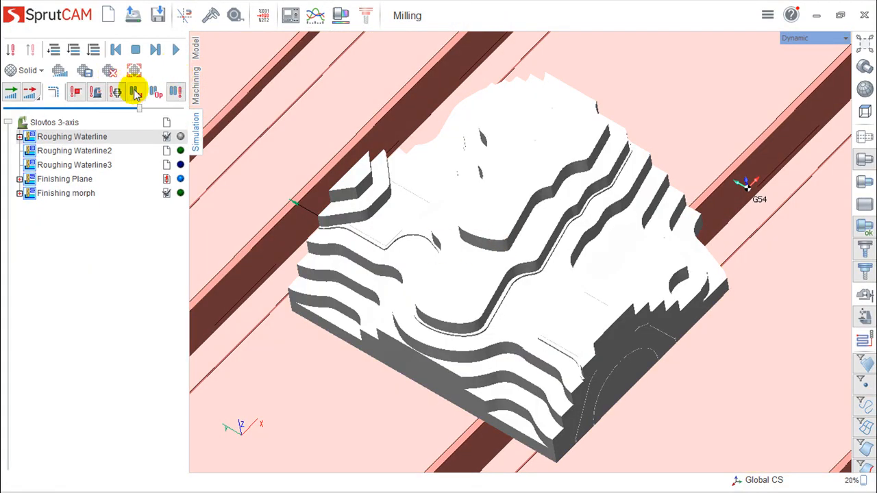
click(111, 70)
click(175, 50)
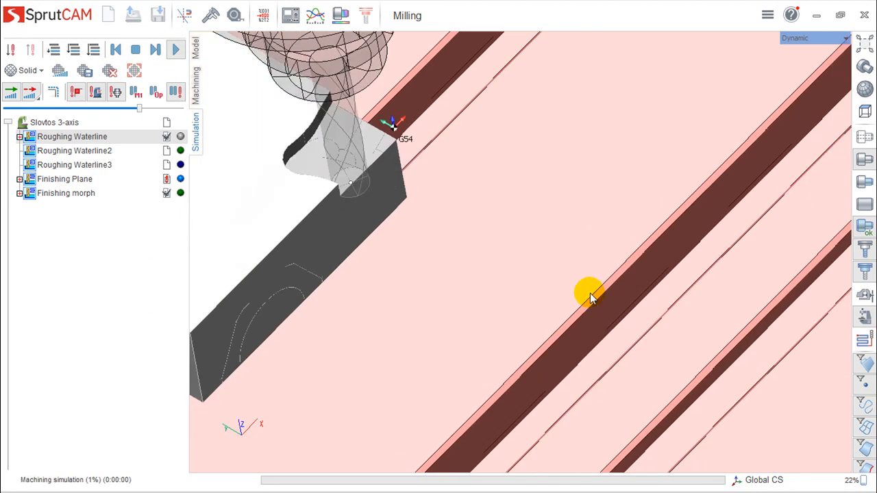
right_drag(589, 293, 611, 281)
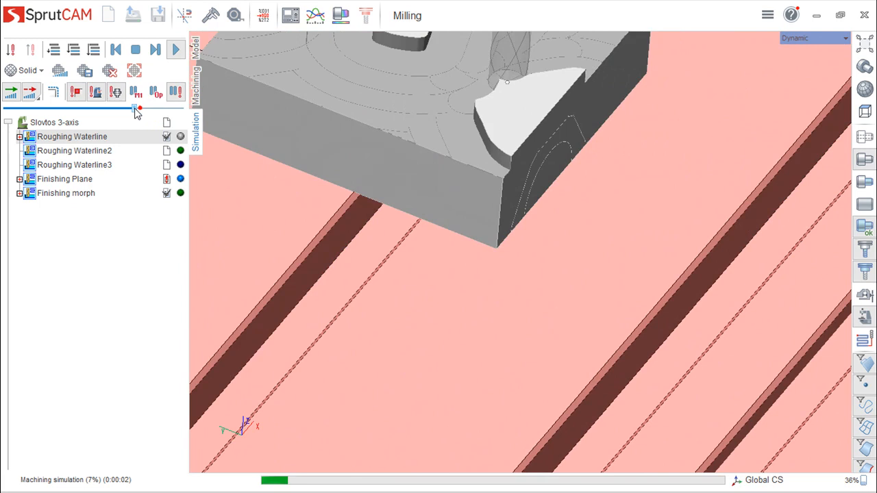
drag(139, 109, 69, 109)
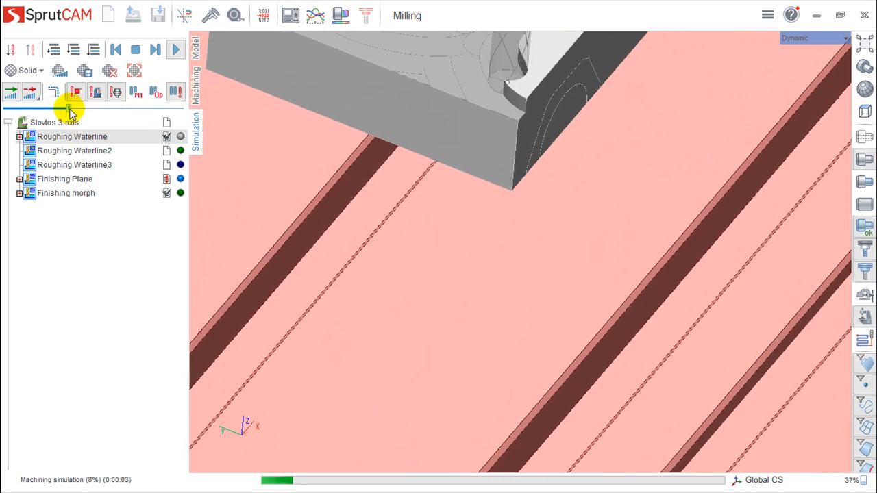
middle_drag(463, 200, 561, 401)
right_drag(693, 226, 685, 251)
drag(69, 109, 100, 110)
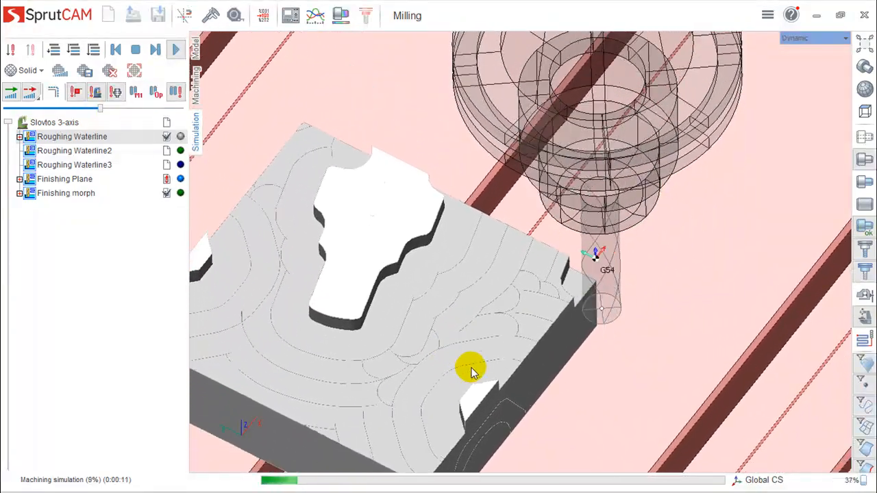
click(135, 52)
- Set the step distance of the first Roughing Waterline operation's strategy to 10 and recalculate its toolpath
click(195, 88)
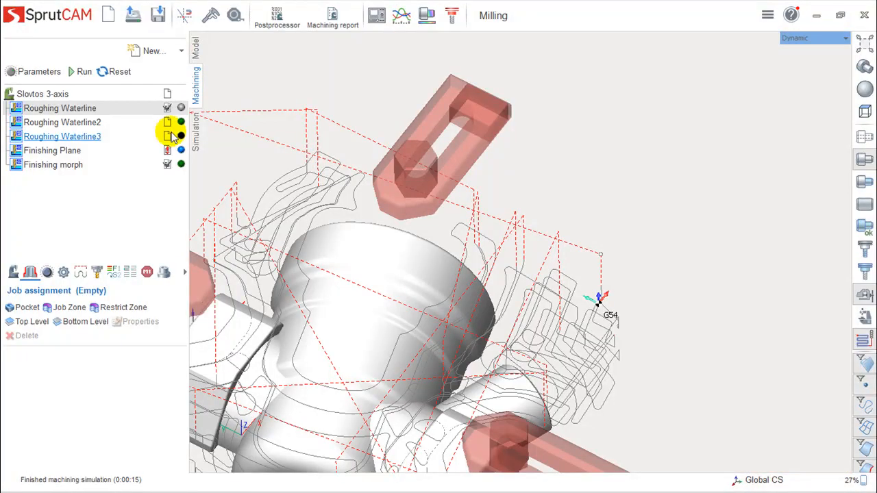
double_click(81, 112)
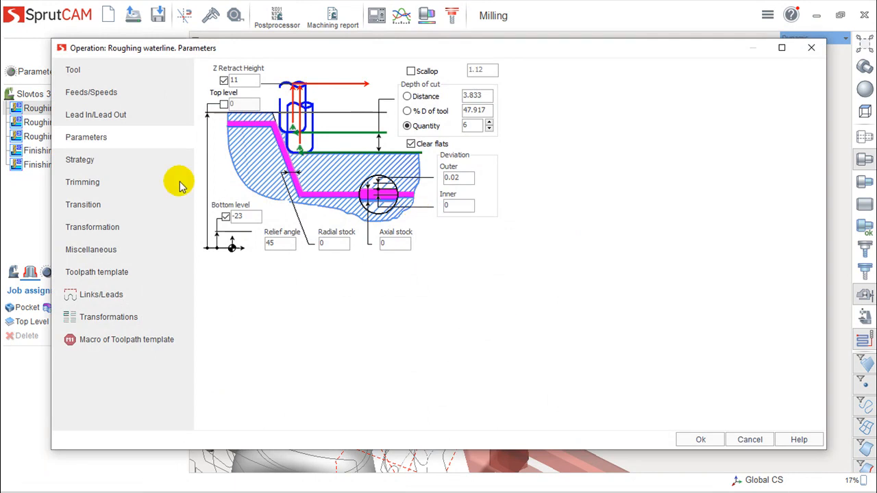
click(95, 162)
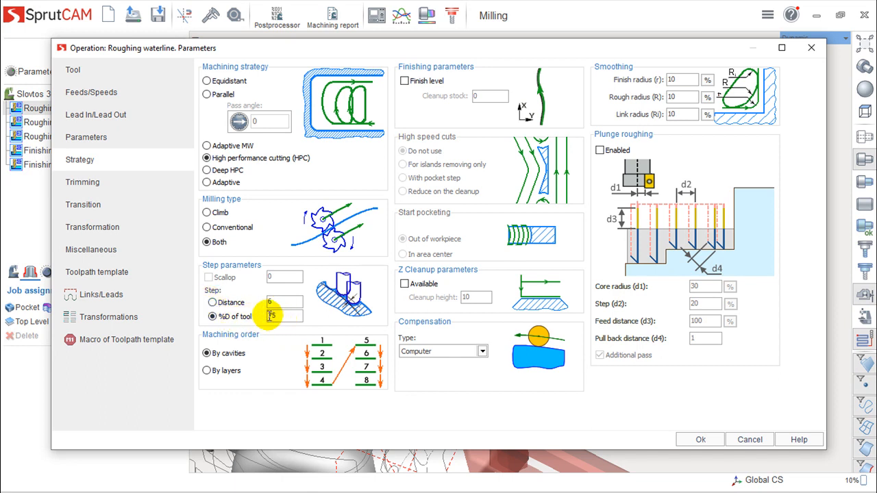
click(212, 302)
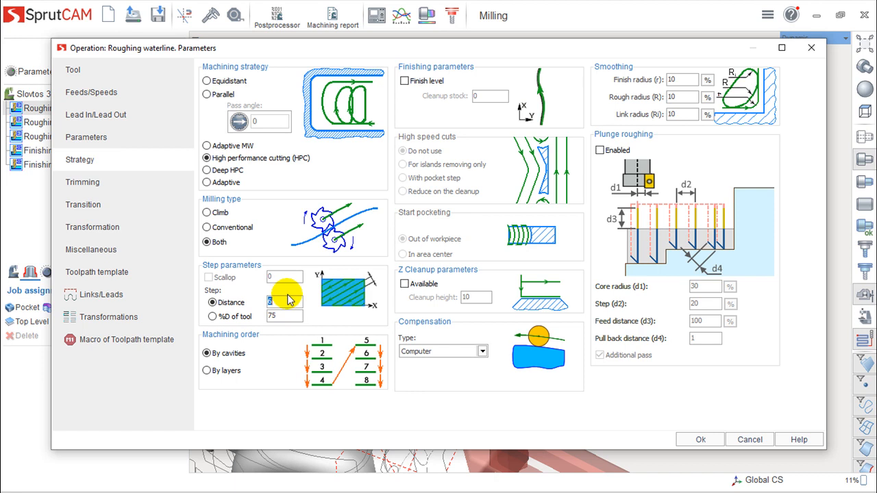
drag(289, 302, 269, 304)
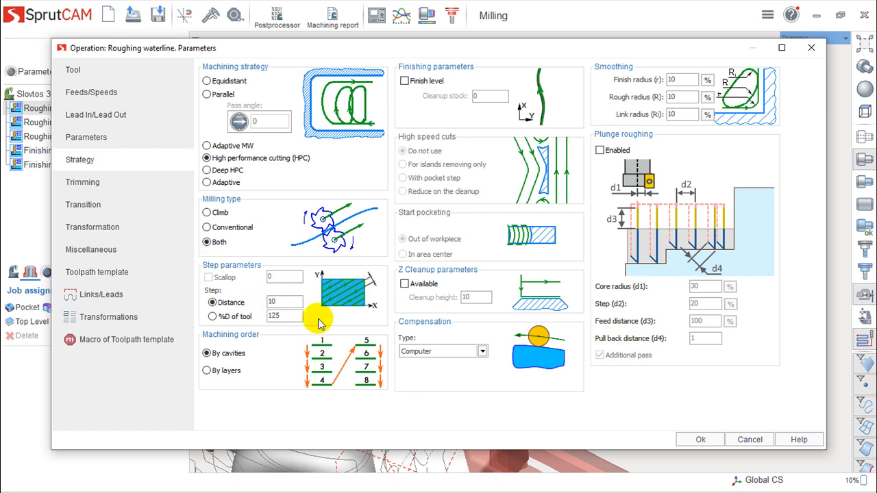
click(700, 439)
middle_drag(558, 339, 709, 223)
click(77, 73)
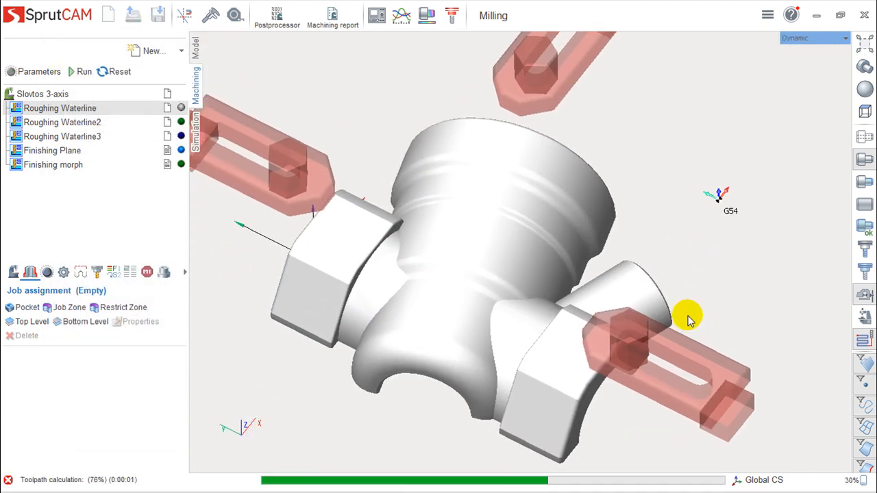
right_drag(638, 329, 639, 301)
- Set the relief angle of the first Roughing Waterline operation to 0 and recalculate its toolpath
double_click(64, 109)
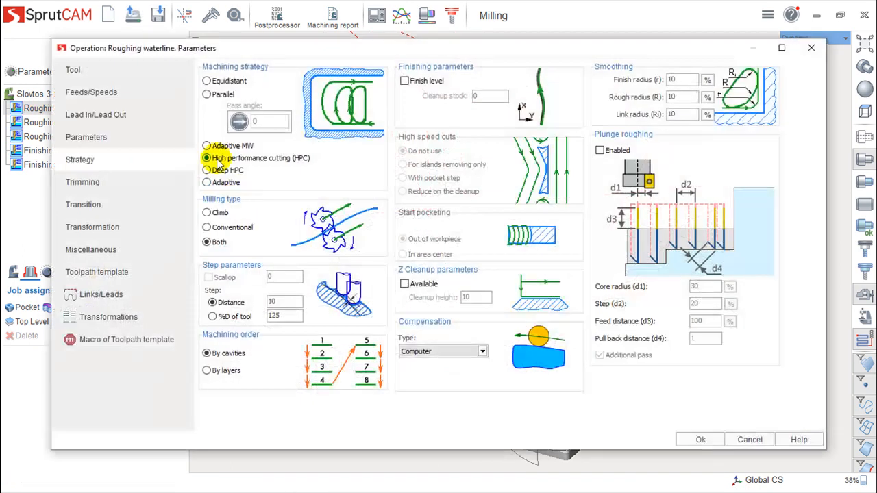
click(76, 183)
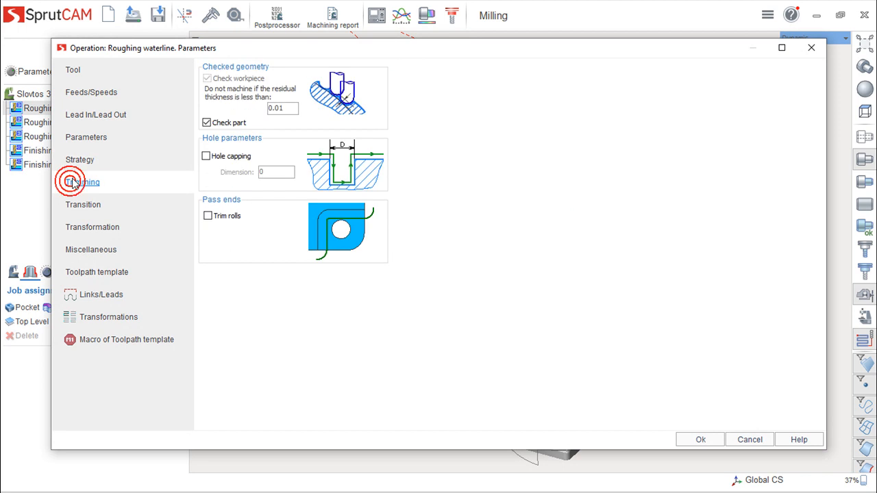
click(77, 137)
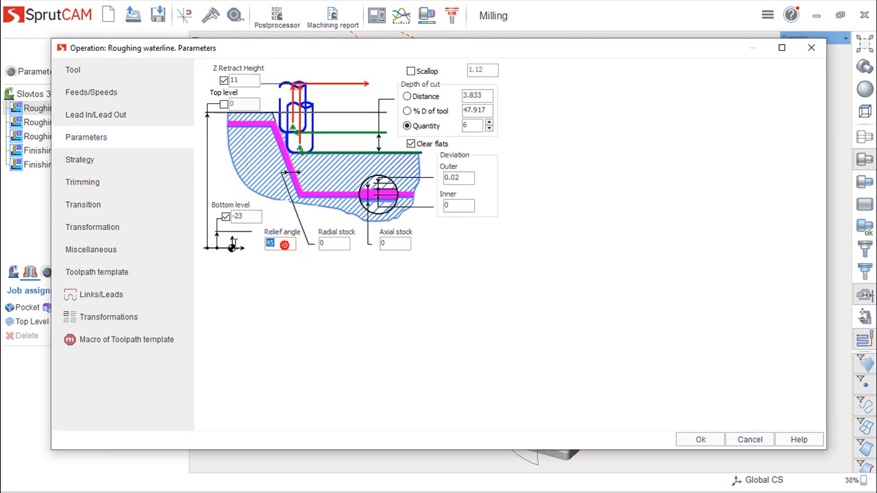
click(692, 439)
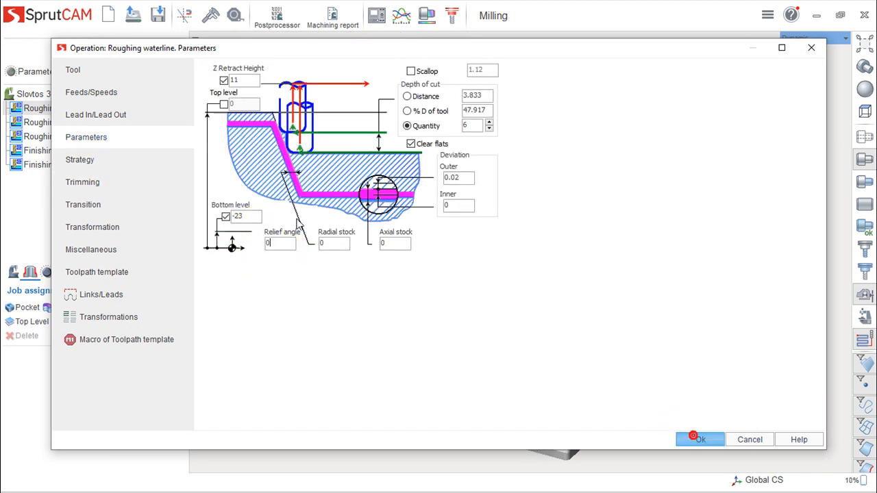
click(69, 73)
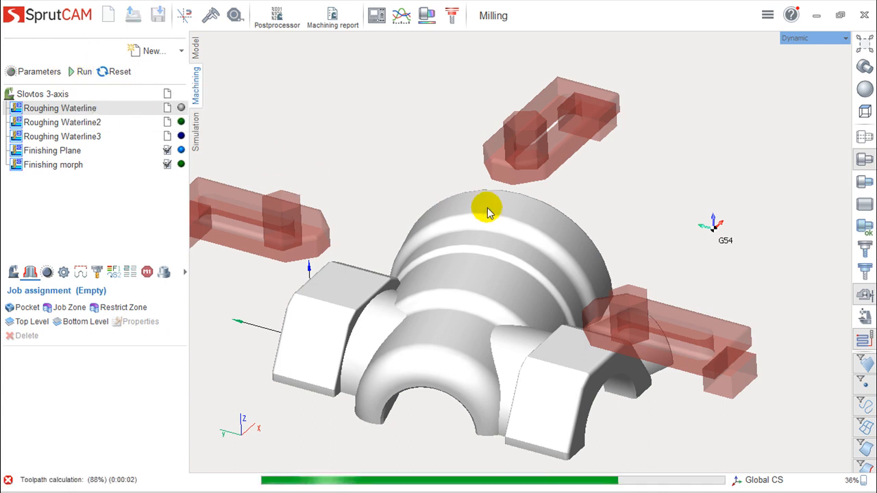
- Clear the previous simulation result, play the Roughing Waterline simulation to watch the material left between passes, and stop it
middle_drag(553, 254, 528, 202)
click(198, 140)
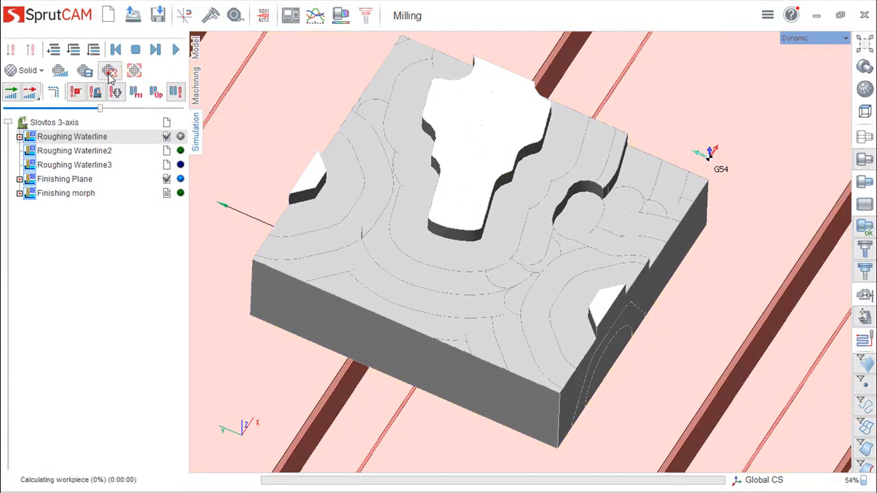
click(108, 73)
click(173, 49)
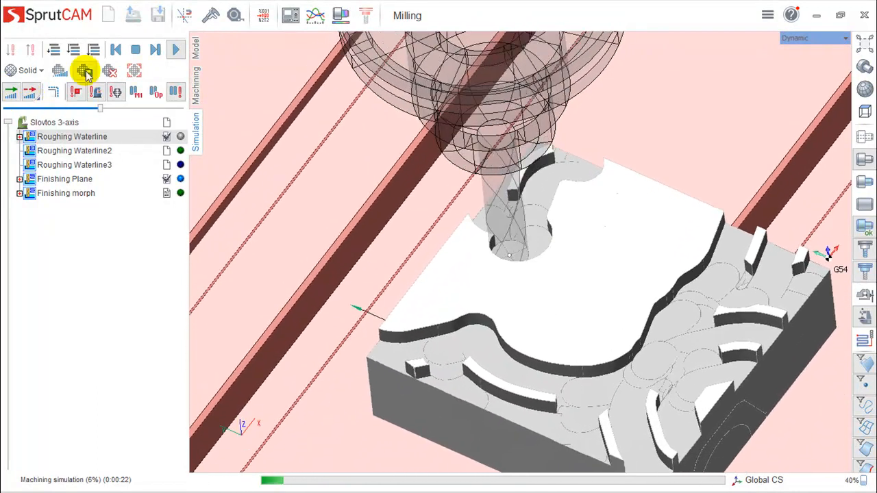
click(135, 49)
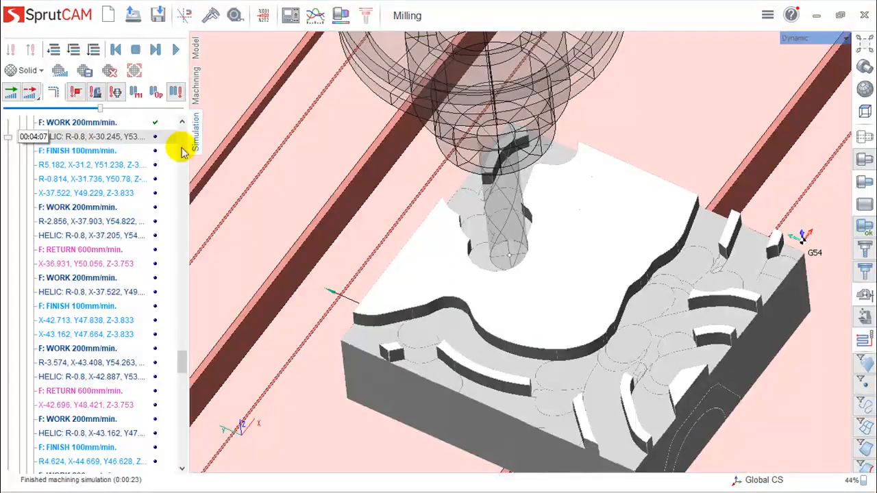
- Review the Distance and %D of tool step options in the first Roughing Waterline operation's strategy and cancel without changes
click(195, 85)
middle_drag(449, 280, 686, 197)
double_click(86, 108)
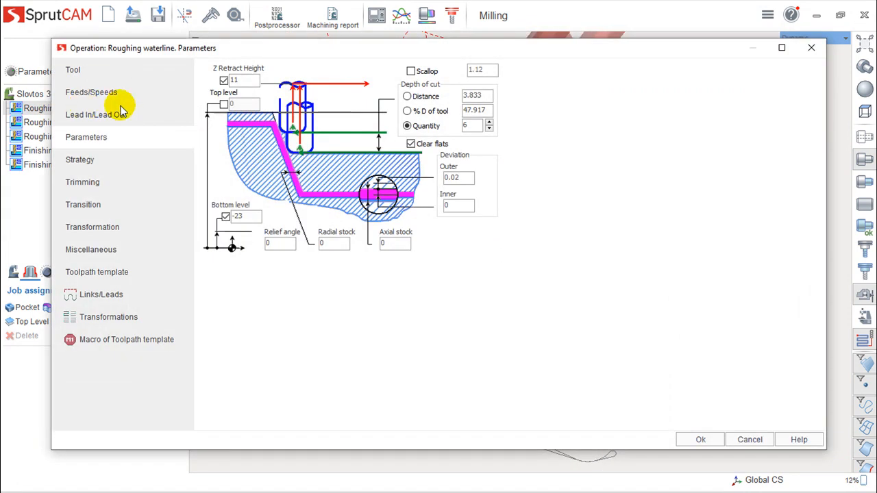
click(76, 162)
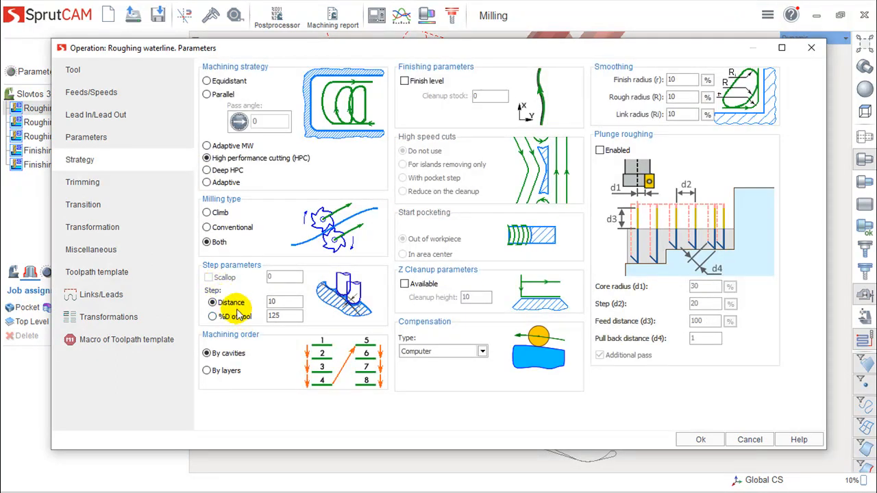
click(212, 318)
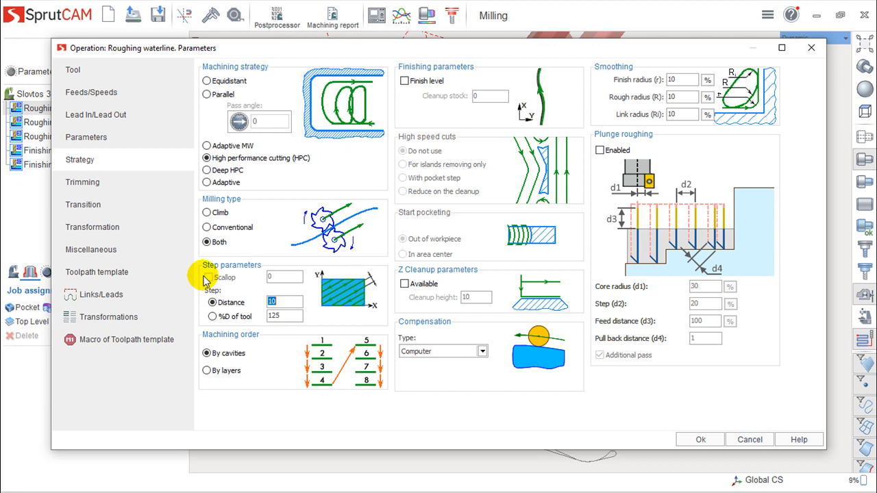
click(751, 439)
- Display the Finishing Plane toolpath and examine its passes over the part
click(53, 151)
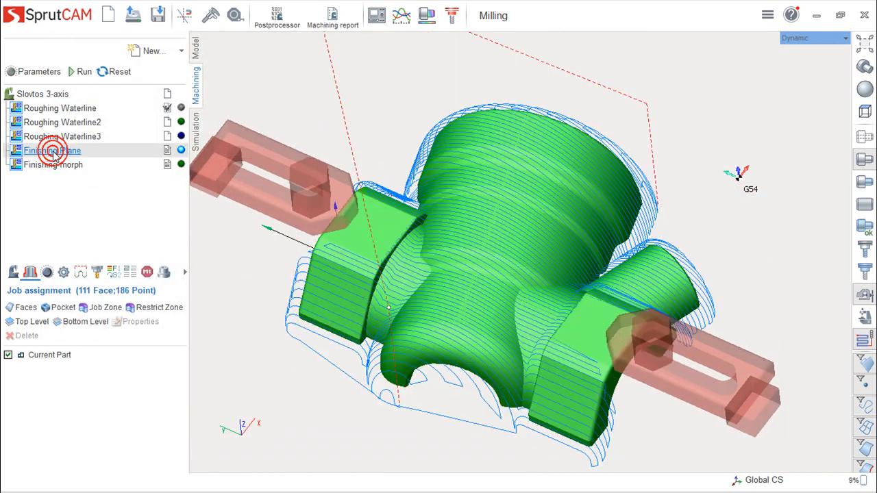
middle_drag(478, 233, 511, 212)
middle_drag(554, 246, 570, 226)
middle_drag(532, 358, 503, 321)
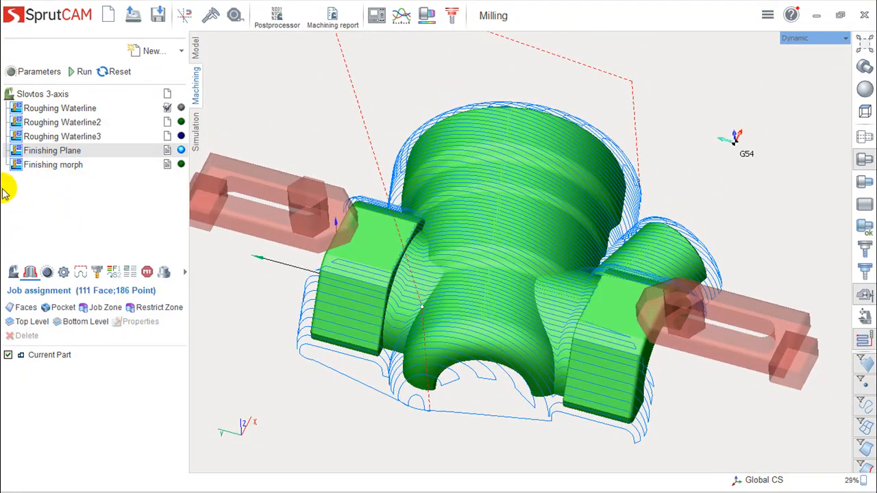
- Set the step distance of the Finishing Plane operation to 0.5 and recalculate its toolpath
double_click(63, 152)
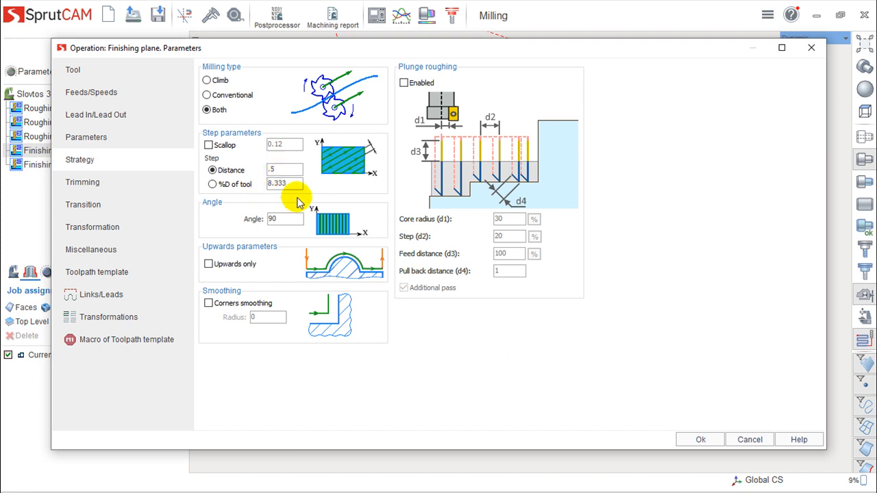
click(700, 440)
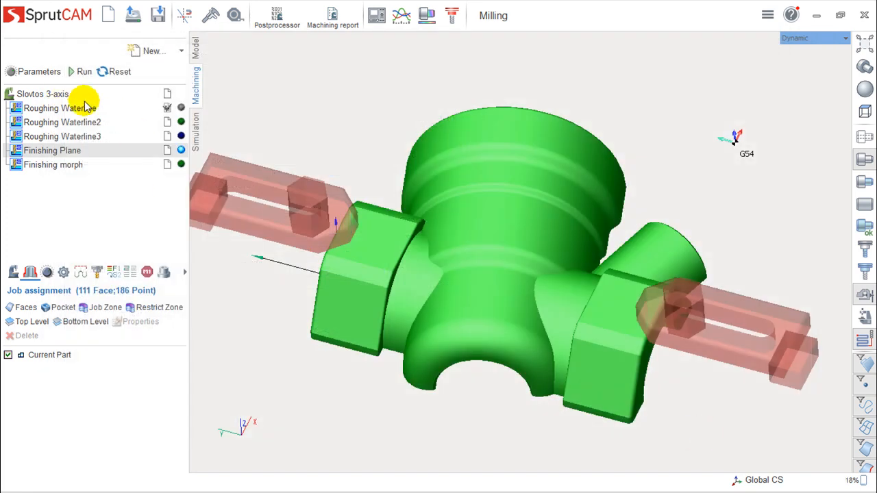
click(74, 72)
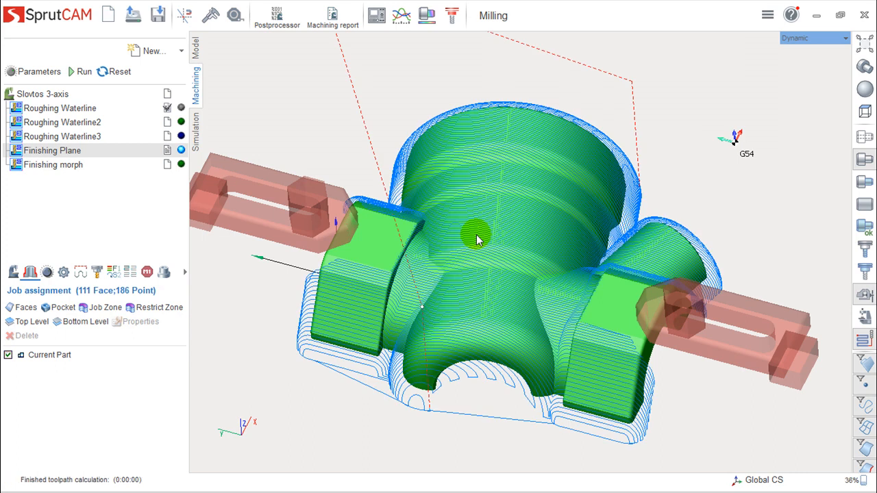
- Examine the spacing of the recalculated Finishing Plane passes on the part's curved surfaces up close
middle_drag(496, 267, 532, 295)
middle_drag(497, 229, 501, 231)
scroll(501, 235, up, 5)
middle_drag(577, 277, 566, 272)
middle_drag(513, 279, 494, 210)
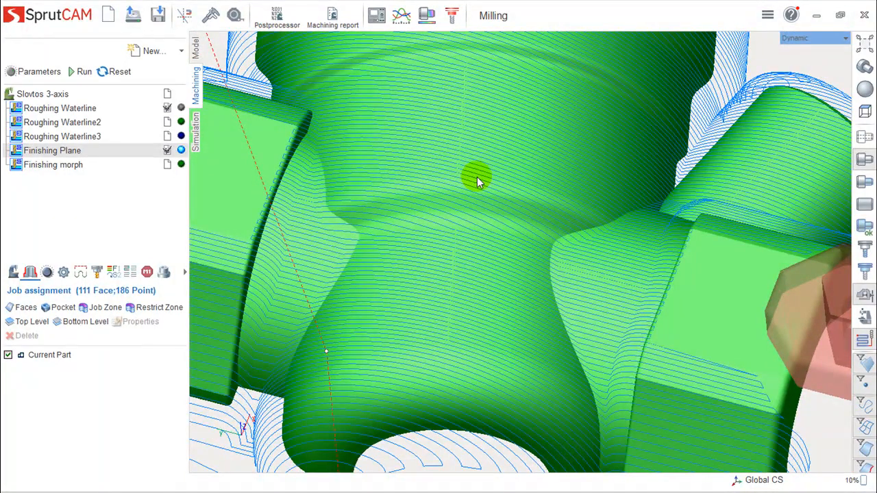
scroll(481, 255, down, 4)
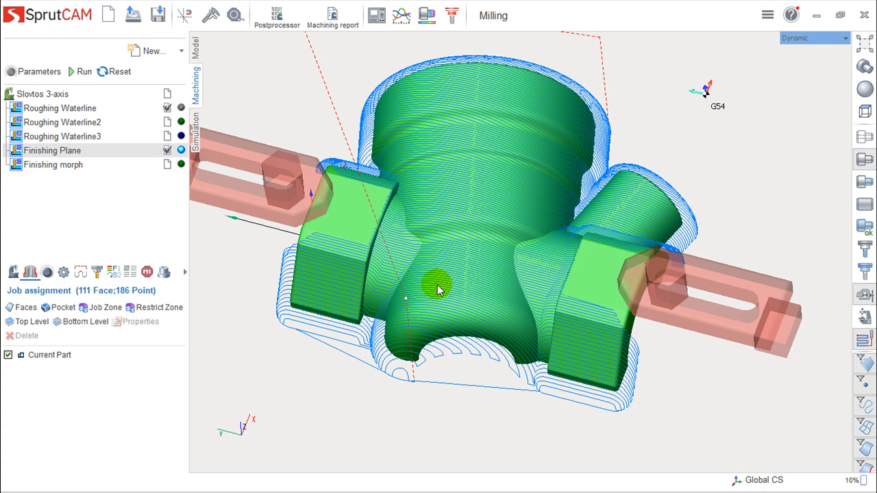
- Enable Scallop for the Finishing Plane step with a value of 0.05 and recalculate the toolpath
double_click(58, 150)
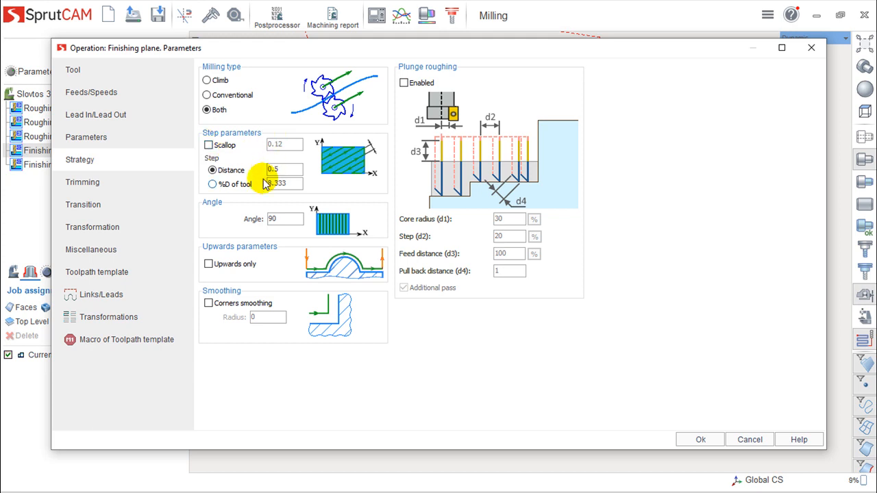
click(208, 145)
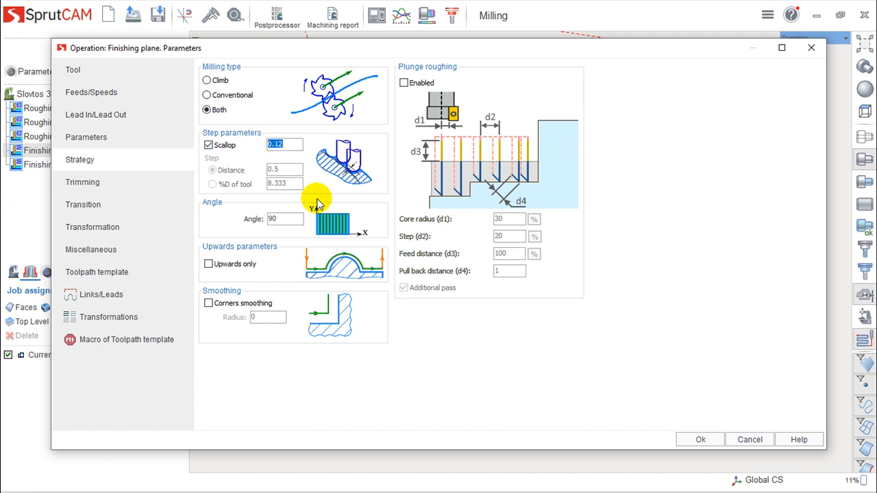
text(.05)
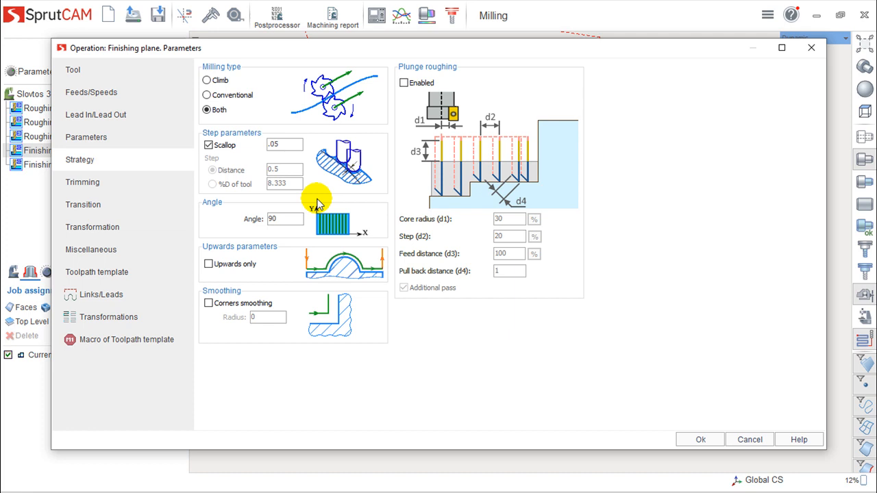
click(701, 439)
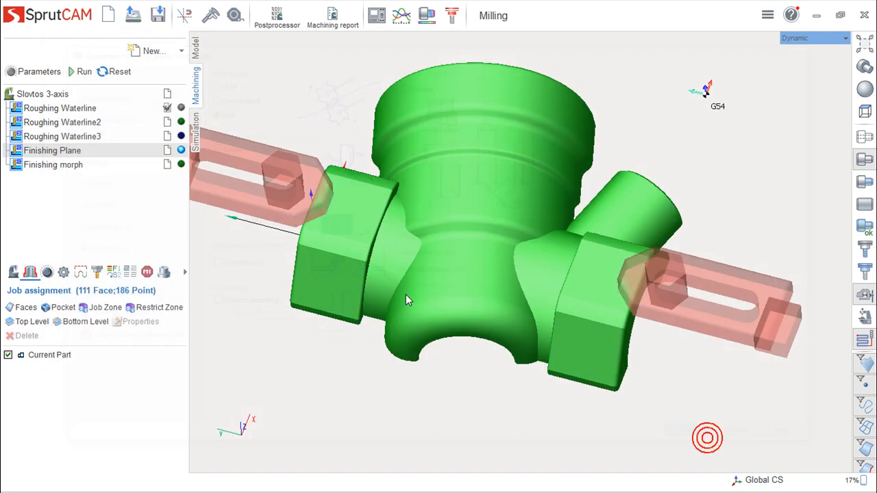
click(82, 72)
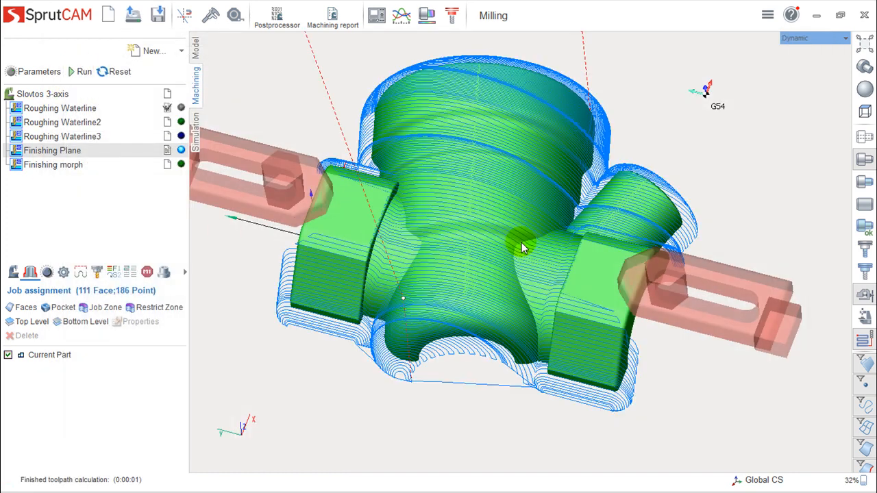
- Examine the scallop-based Finishing Plane toolpath up close and from several angles, comparing pass spacing on steep and shallow surfaces
middle_drag(567, 200, 574, 230)
scroll(527, 172, down, 3)
scroll(520, 172, up, 6)
scroll(520, 177, up, 4)
middle_drag(521, 178, 427, 293)
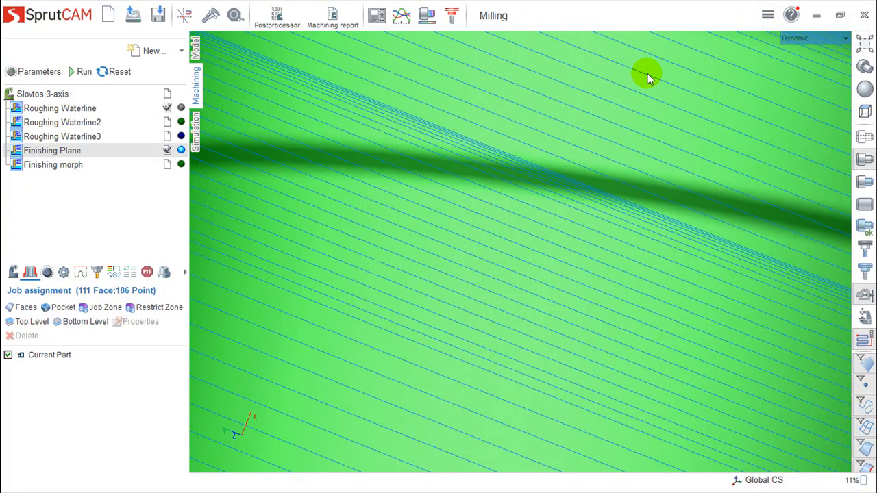
scroll(647, 76, down, 10)
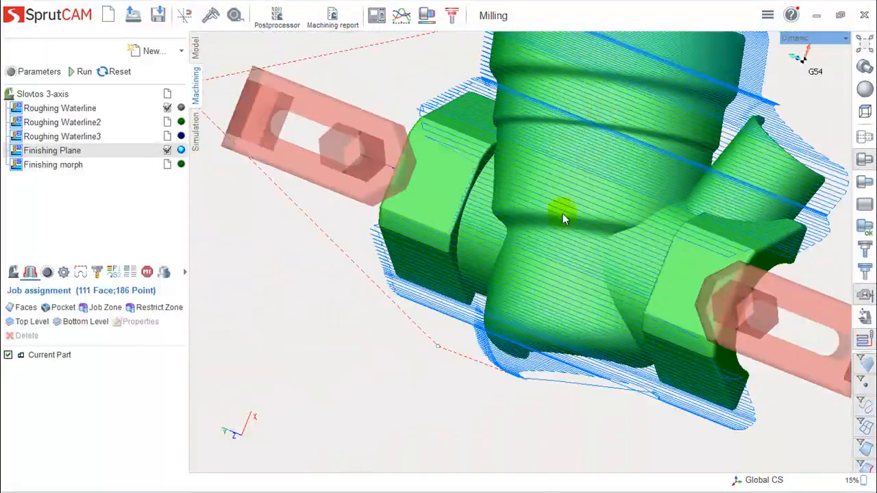
right_drag(563, 213, 592, 180)
mouse_move(531, 274)
right_down()
mouse_move(546, 274)
mouse_move(524, 270)
right_up()
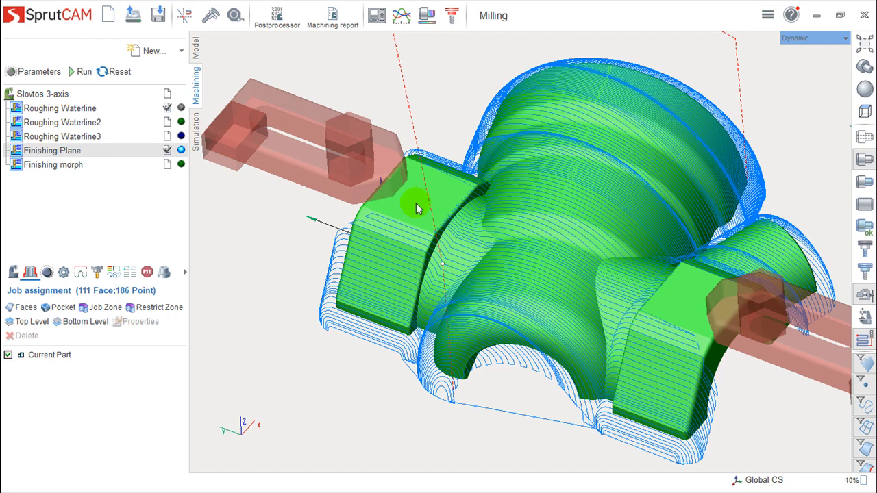
scroll(482, 233, up, 2)
scroll(479, 231, down, 3)
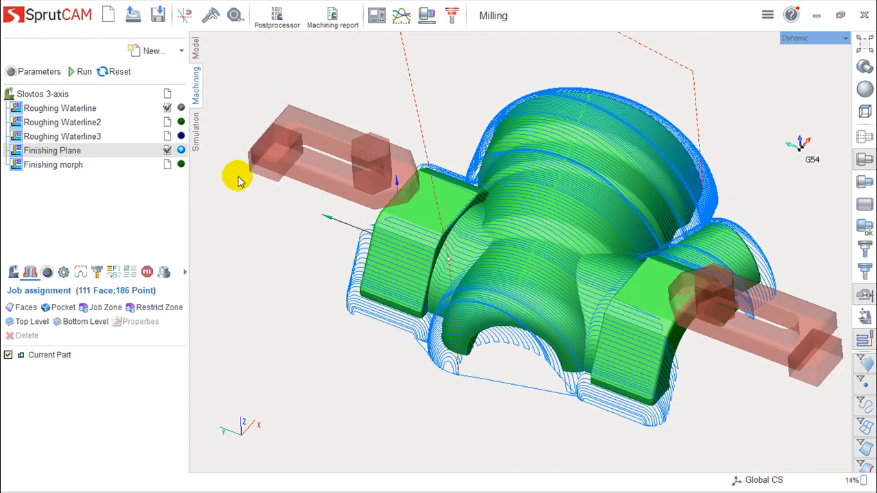
middle_drag(581, 256, 554, 237)
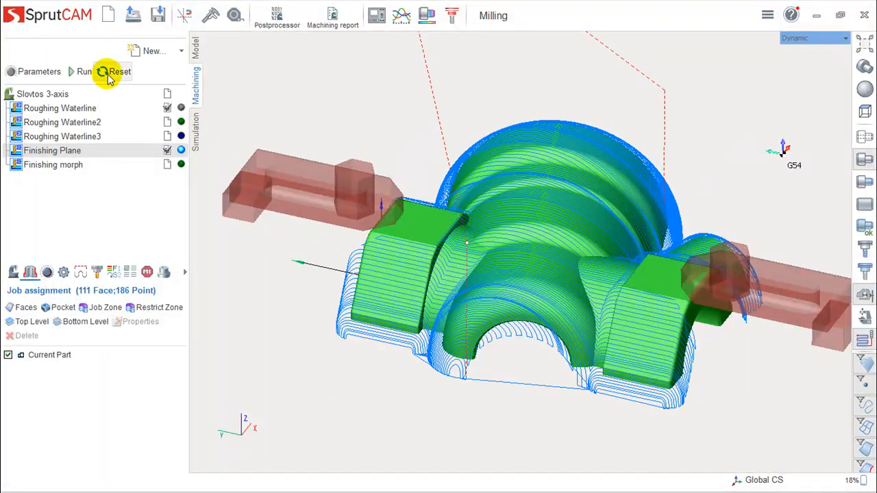
click(180, 51)
mouse_move(186, 77)
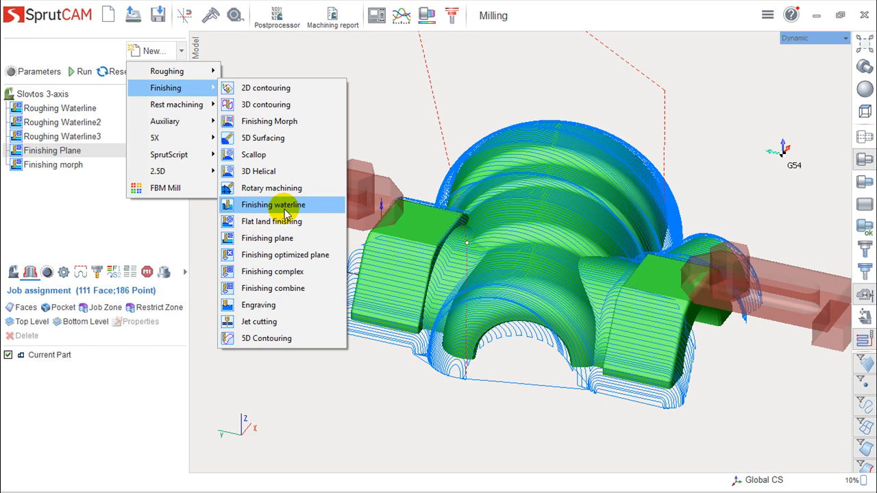
click(636, 18)
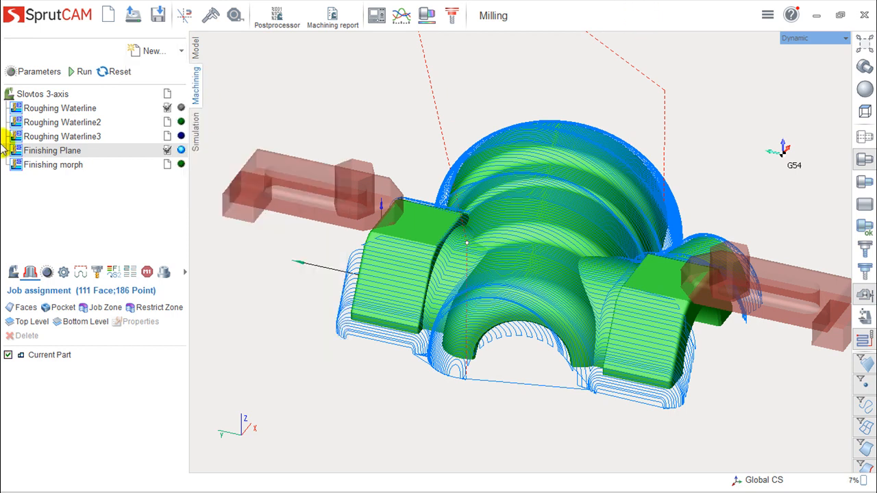
- Compare the Climb, Conventional and Both milling types in the Roughing Waterline strategy and close its parameters without applying changes
click(103, 109)
double_click(77, 108)
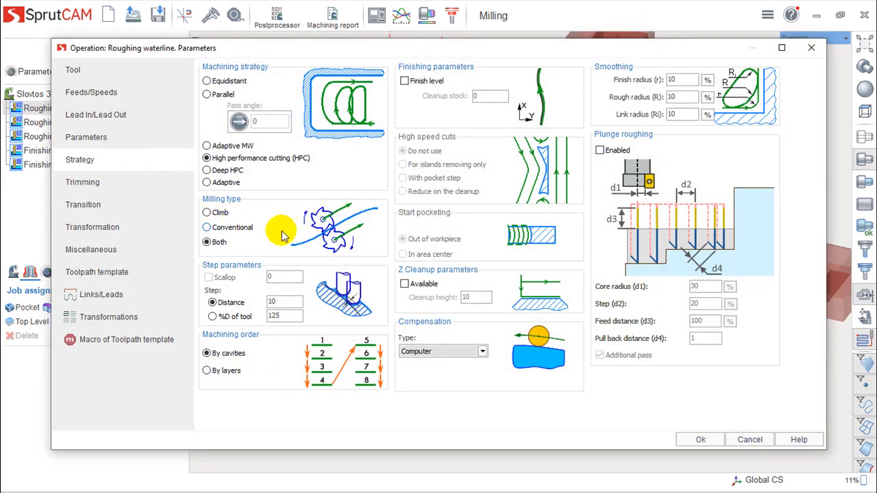
click(206, 213)
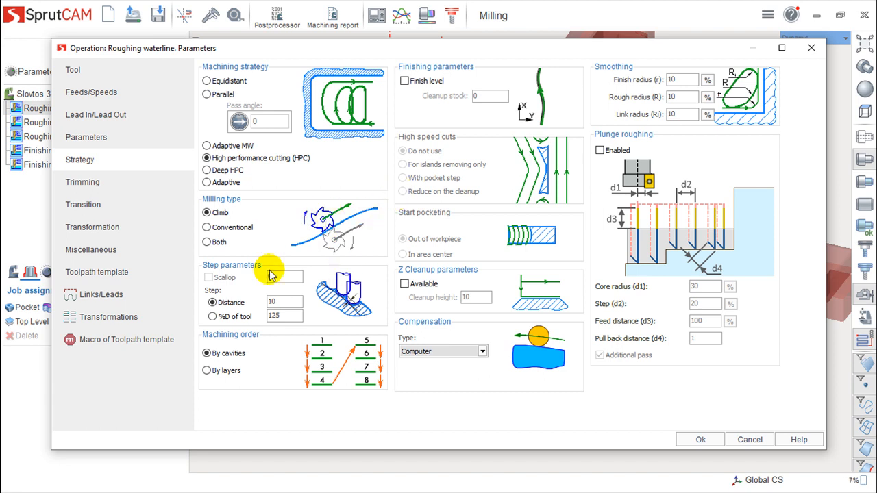
click(206, 229)
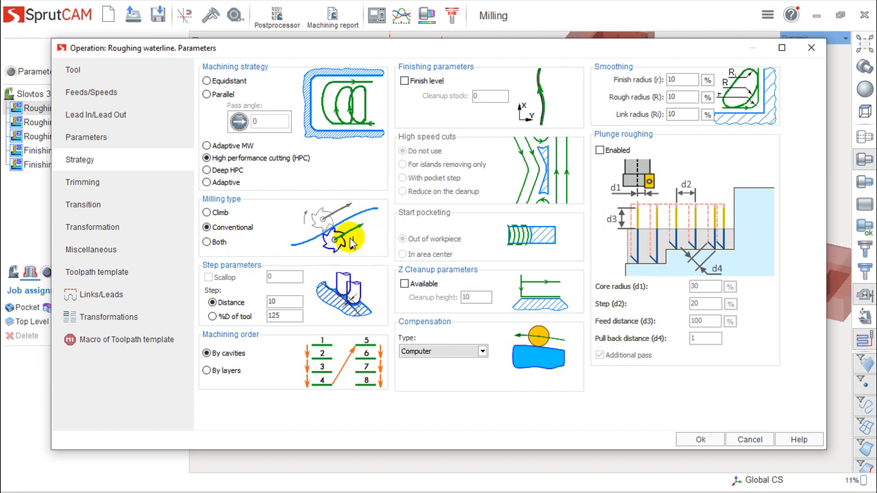
click(206, 243)
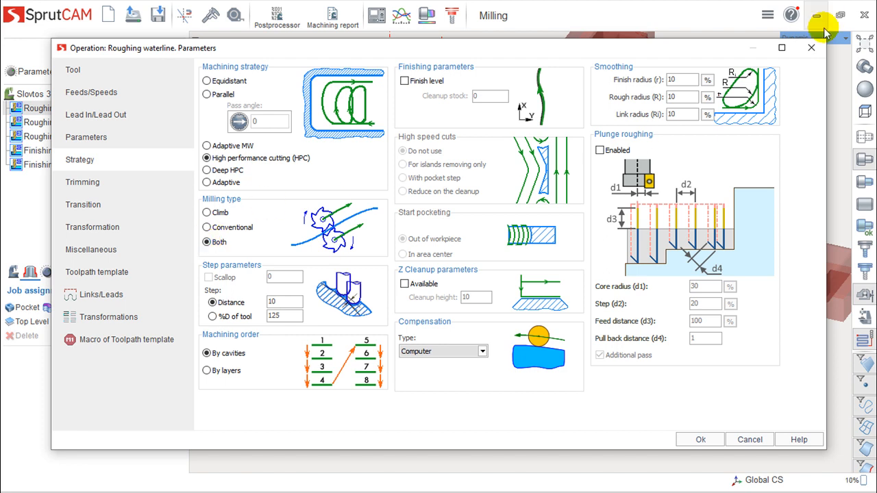
click(810, 48)
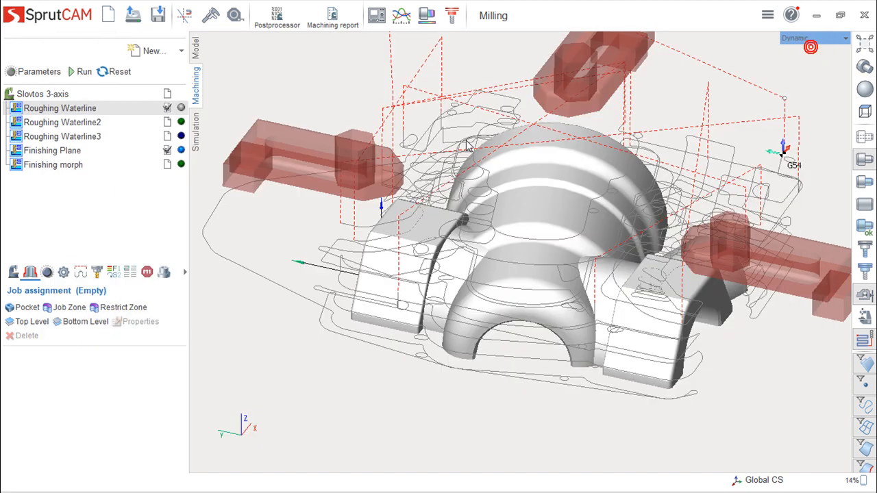
- Set the stepover type of the Finishing Plane operation to Via safe plane, recalculate the toolpath and inspect the links between passes
double_click(65, 151)
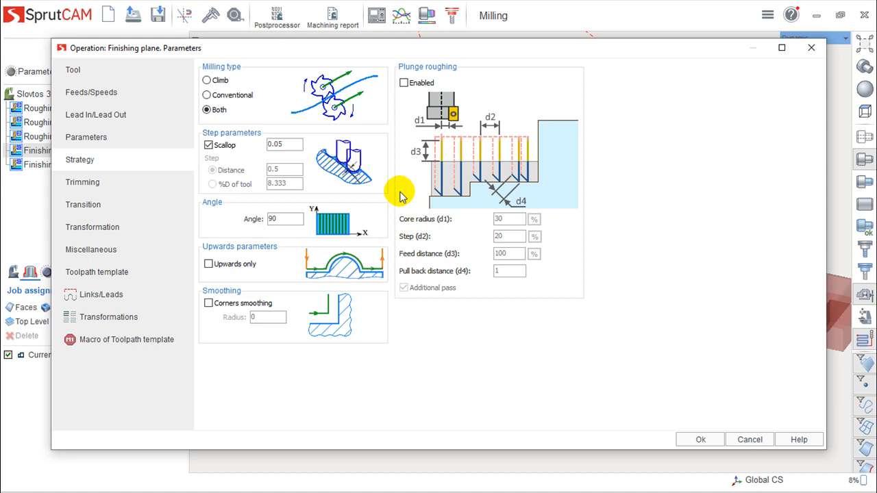
click(76, 205)
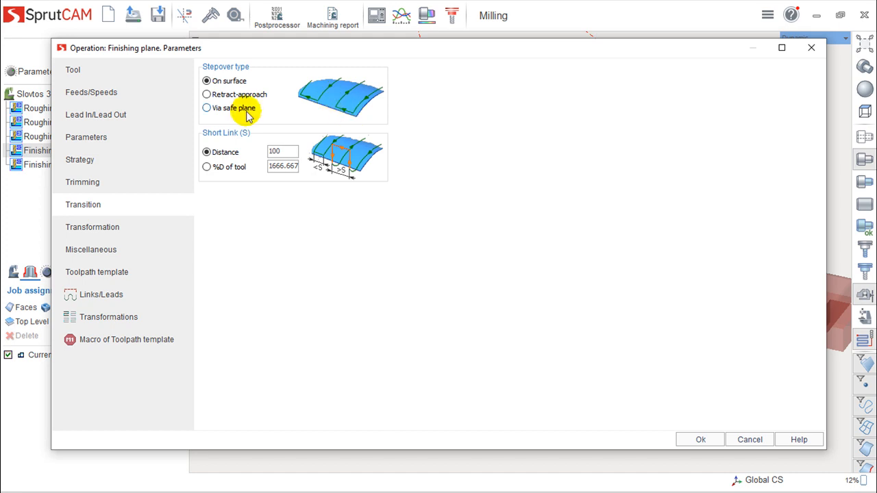
click(206, 96)
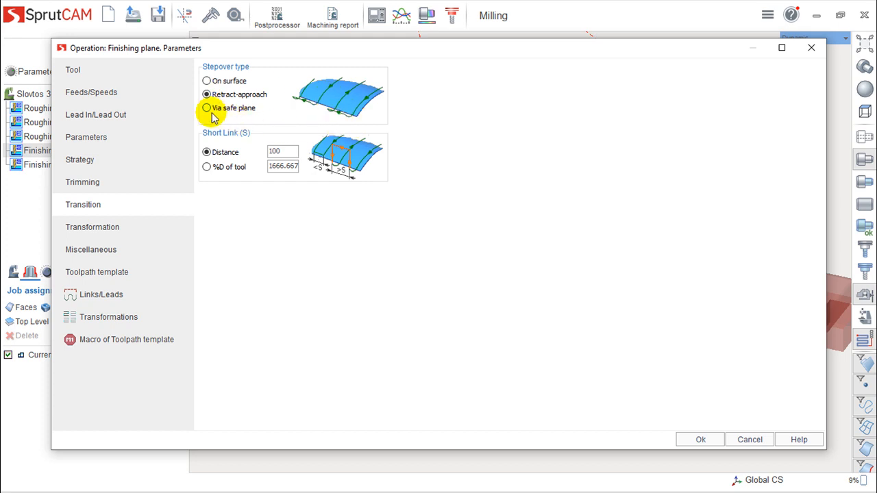
click(207, 108)
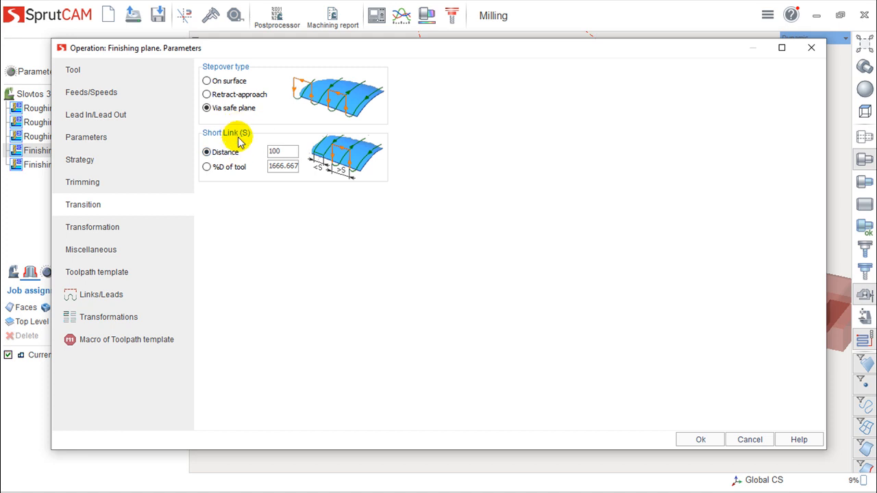
click(699, 439)
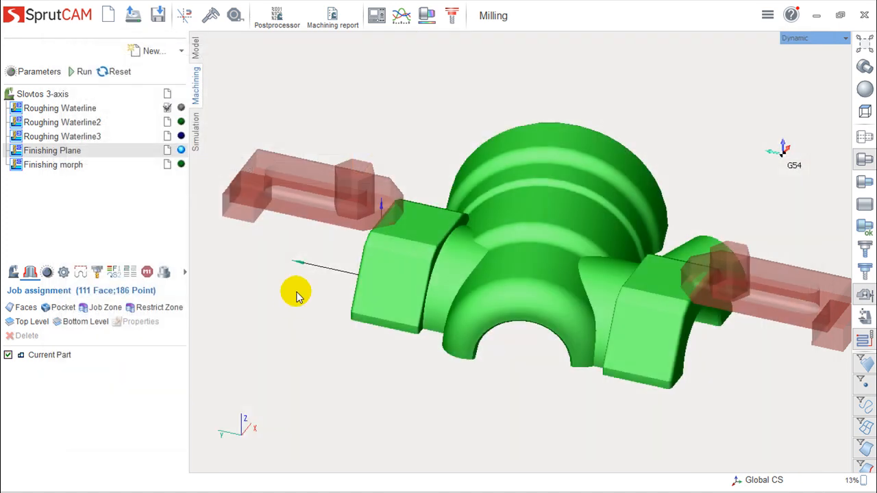
click(82, 72)
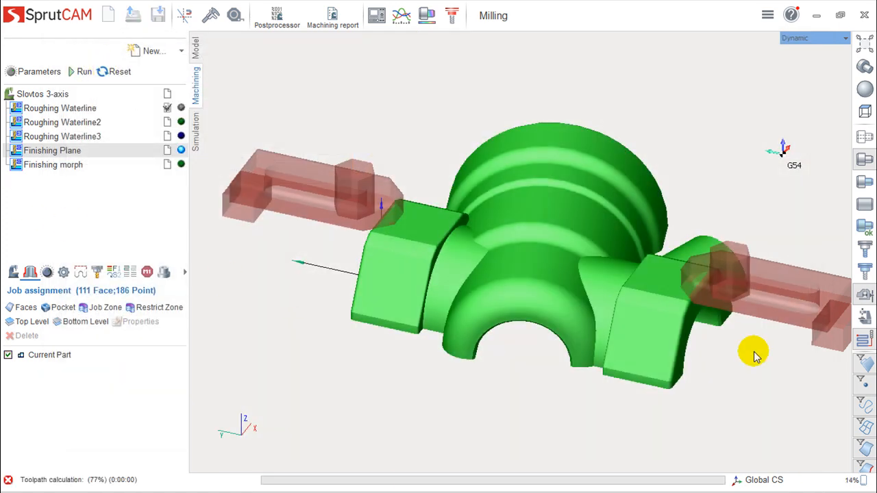
scroll(502, 310, up, 2)
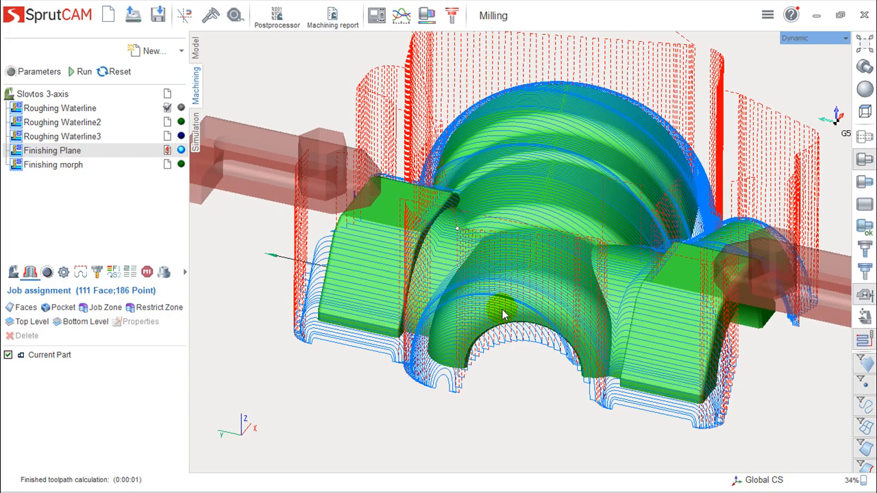
middle_drag(502, 309, 450, 374)
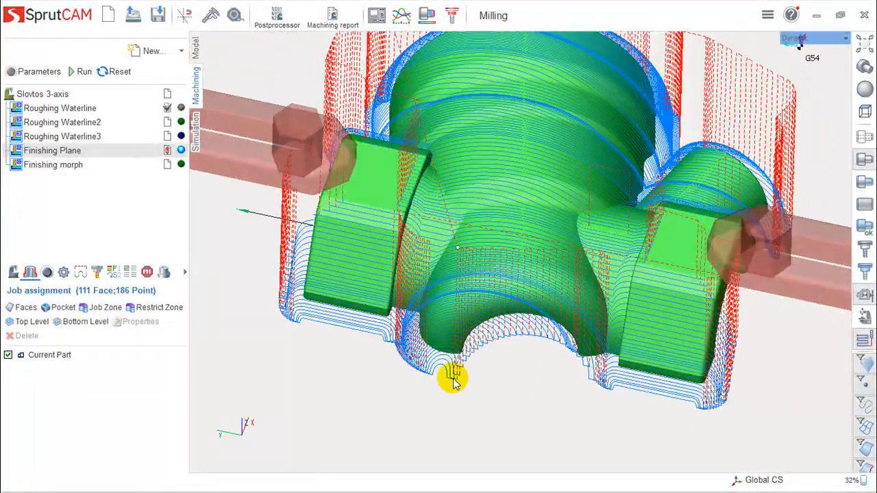
middle_drag(458, 380, 413, 358)
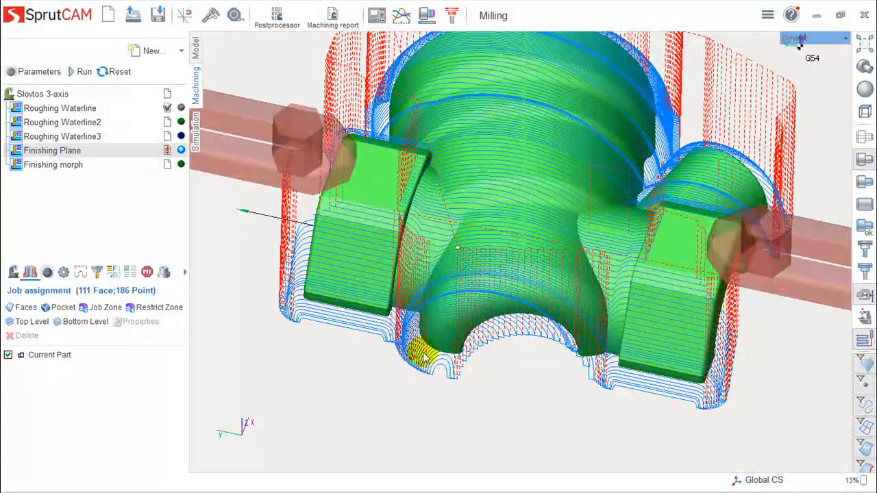
scroll(548, 299, down, 4)
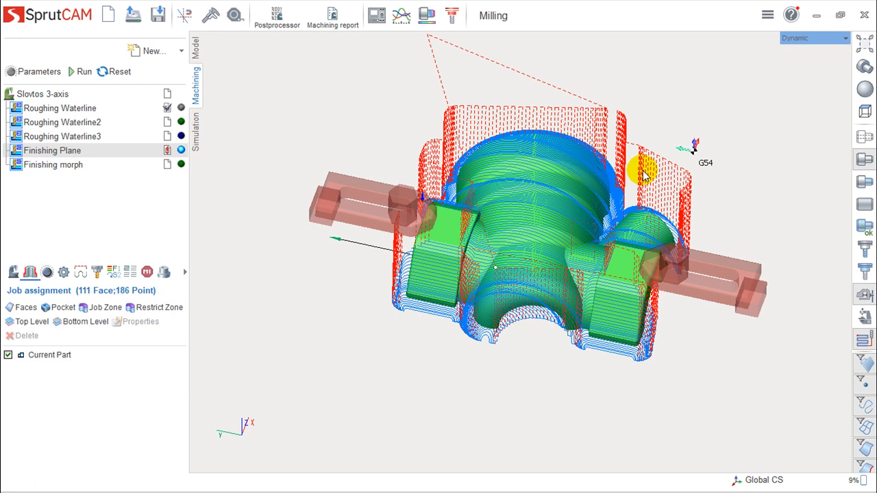
- Set the trimming roll type of the Finishing Plane operation to Surfaces only and recalculate its toolpath
double_click(71, 151)
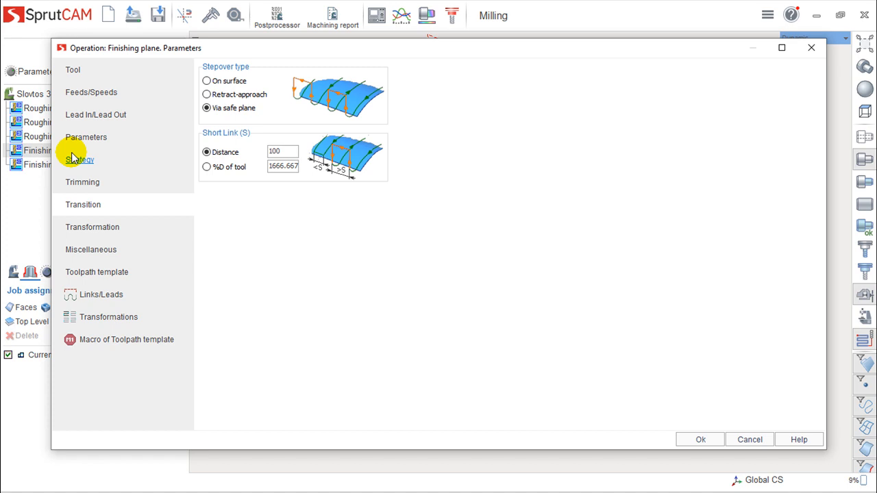
click(87, 183)
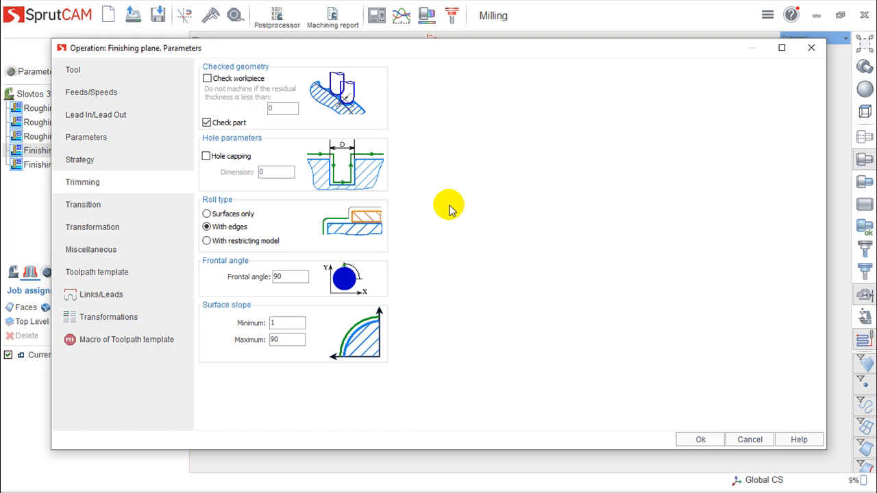
click(206, 215)
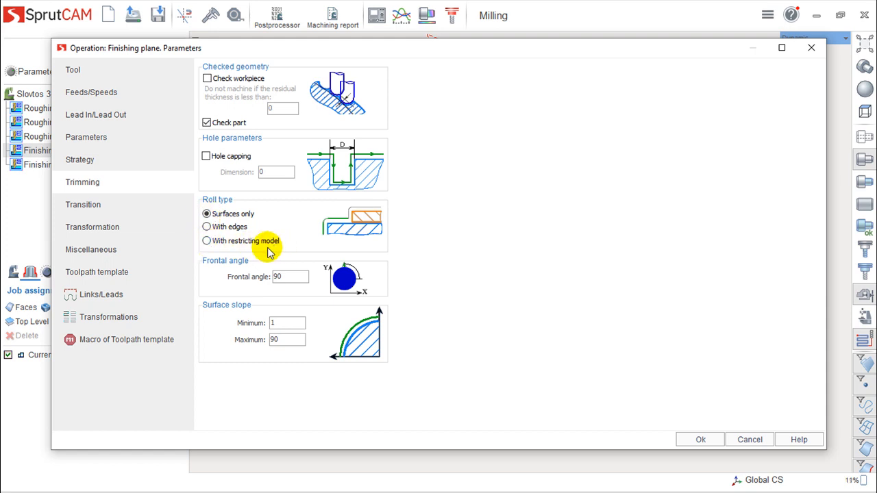
click(707, 441)
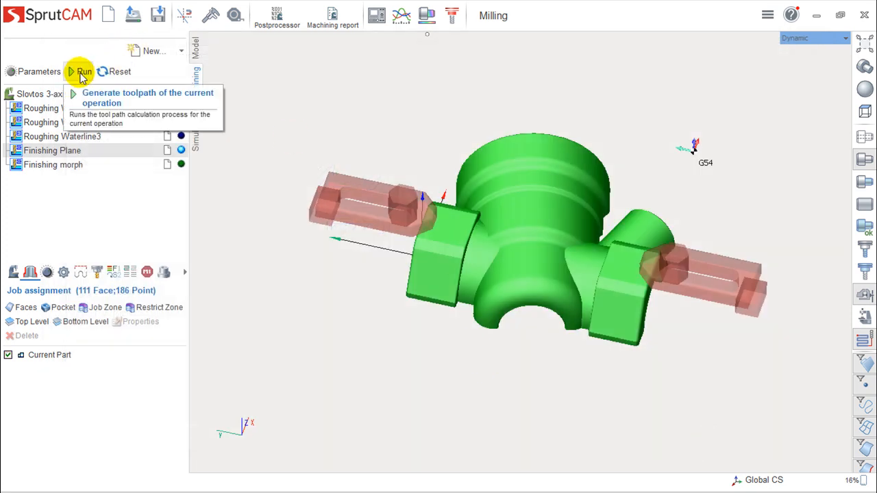
click(80, 73)
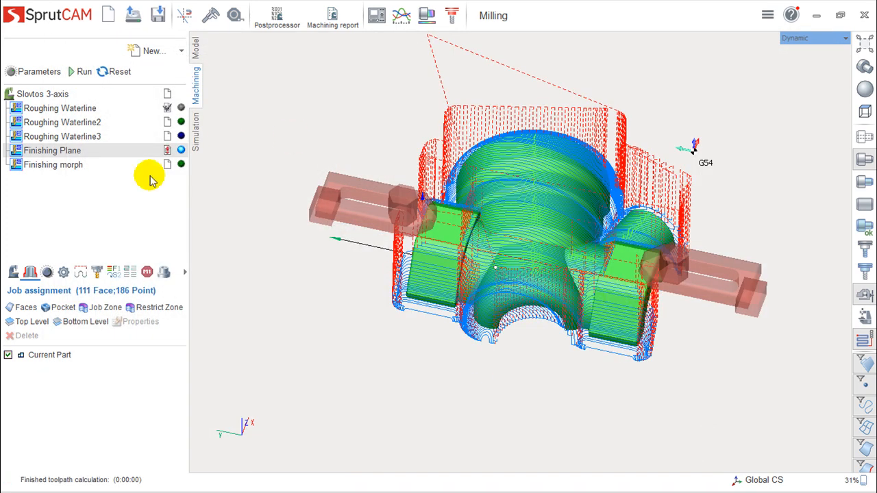
- Set the Finishing Plane stepover type to On surface, recalculate the toolpath and inspect the passes around the front arch up close
double_click(65, 153)
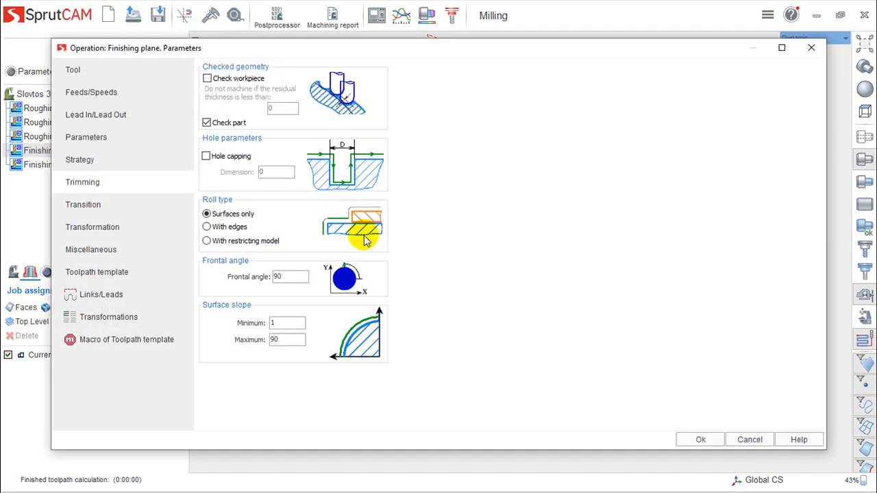
click(80, 159)
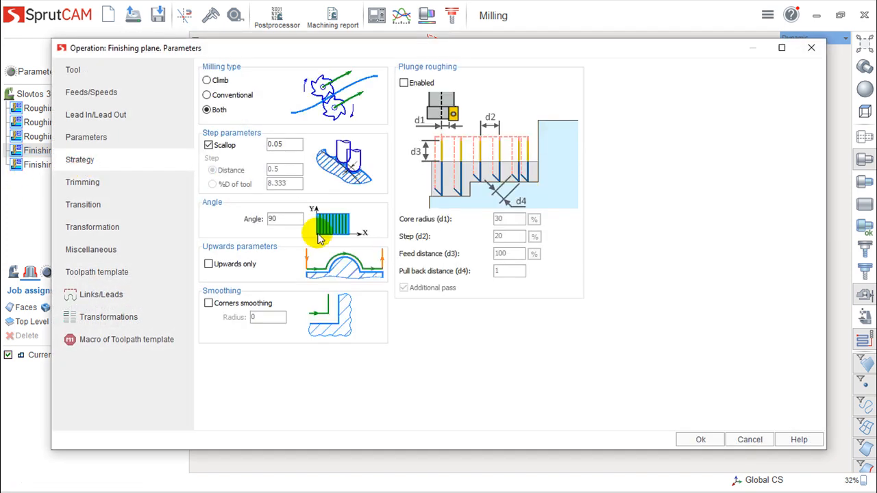
click(87, 207)
click(206, 81)
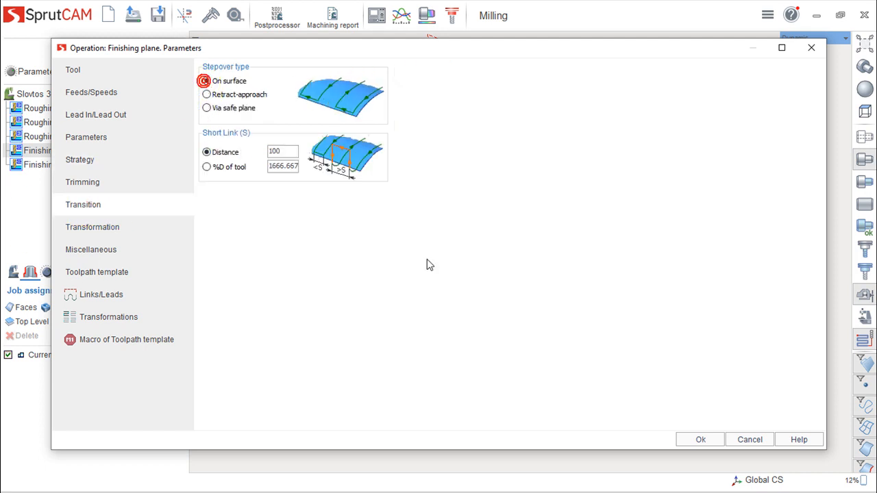
click(699, 439)
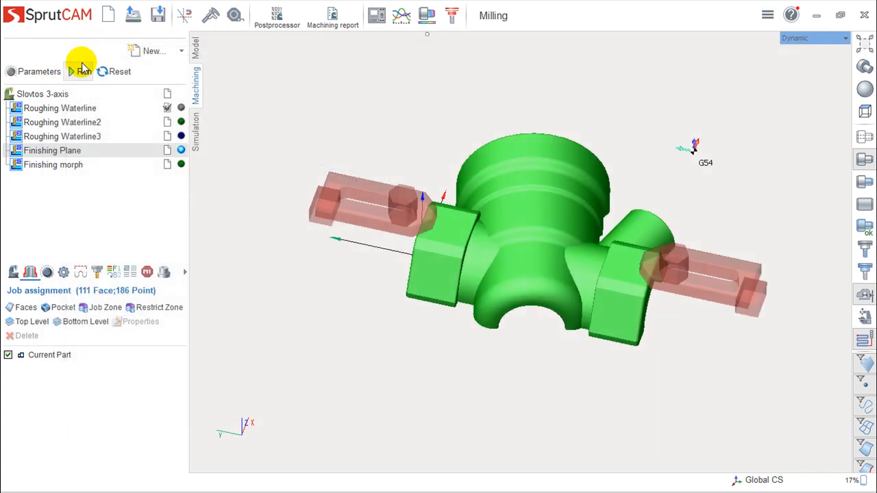
click(82, 71)
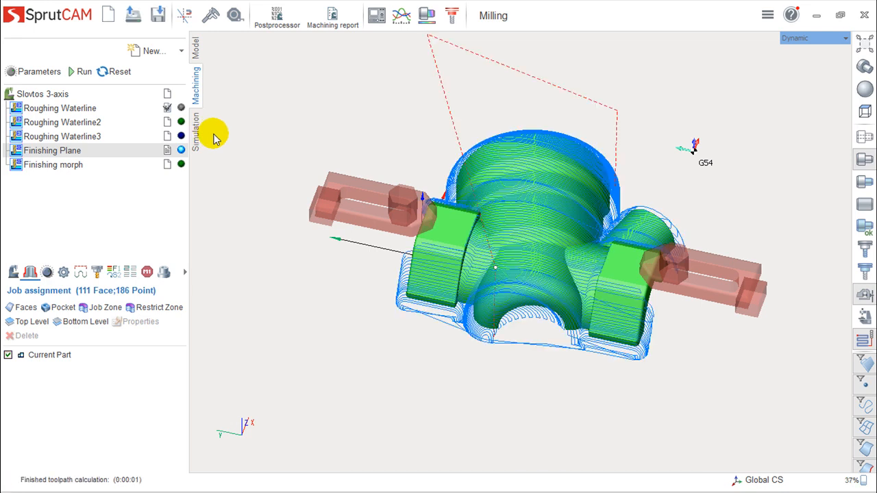
scroll(512, 301, up, 6)
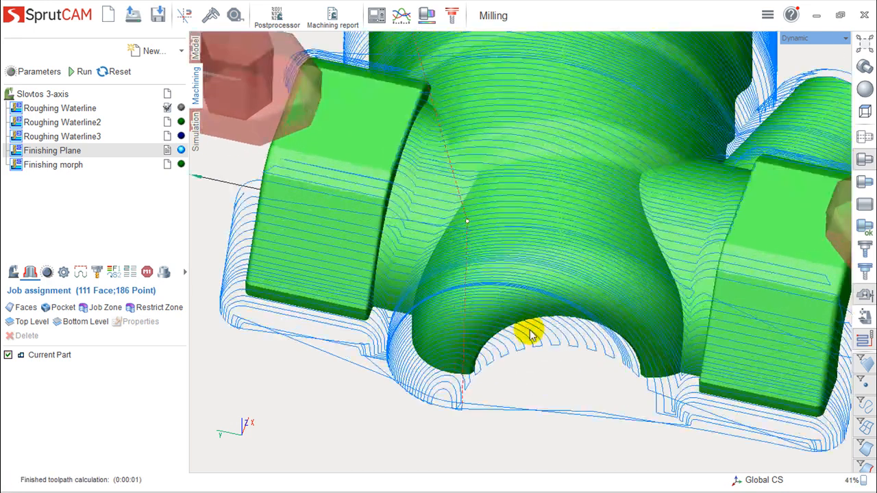
middle_drag(510, 330, 427, 260)
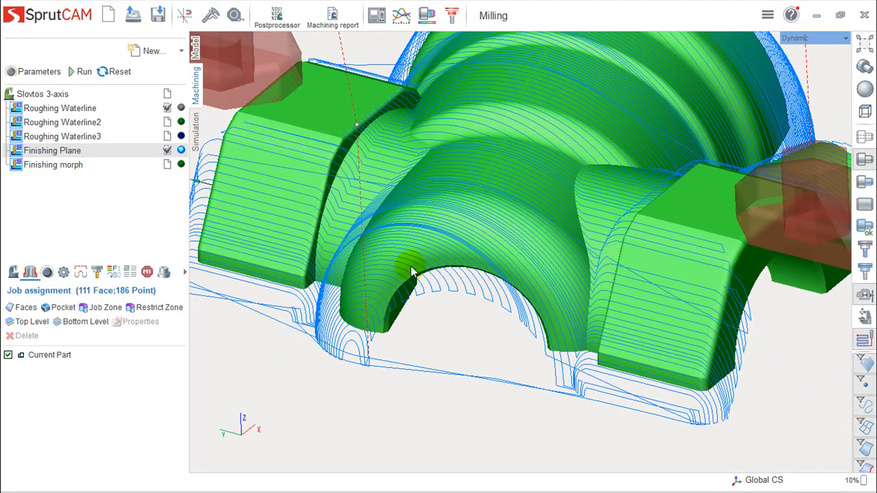
- Disable Scallop for the Finishing Plane operation, set its step distance to 1 and recalculate the toolpath
double_click(26, 152)
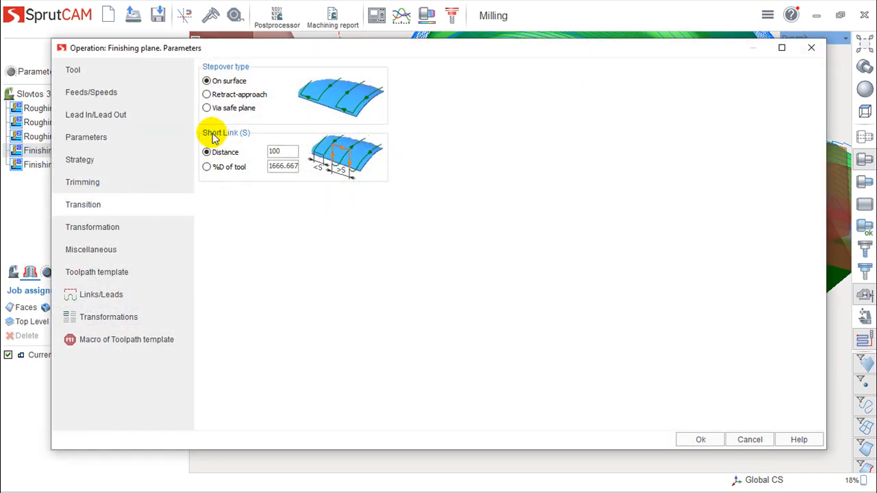
click(83, 160)
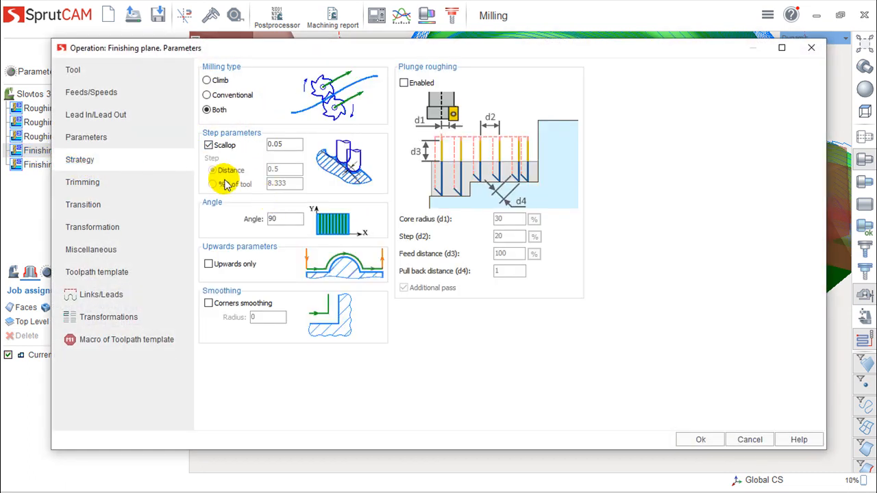
click(209, 145)
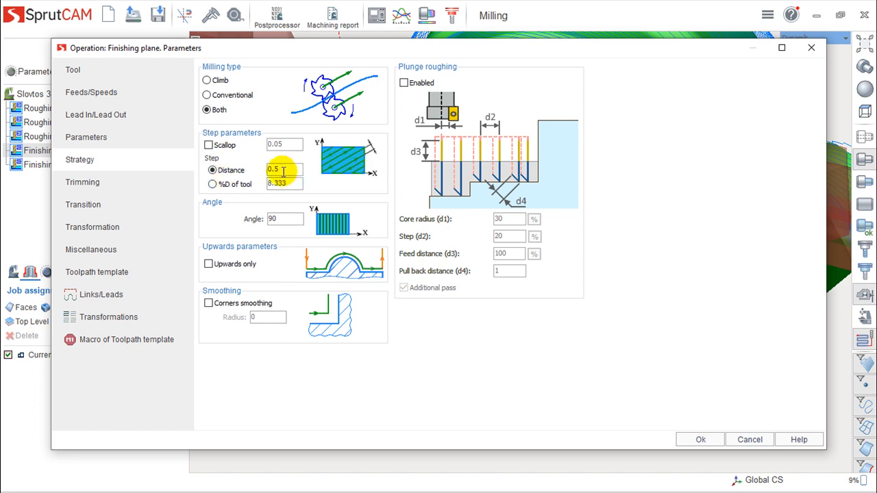
double_click(288, 170)
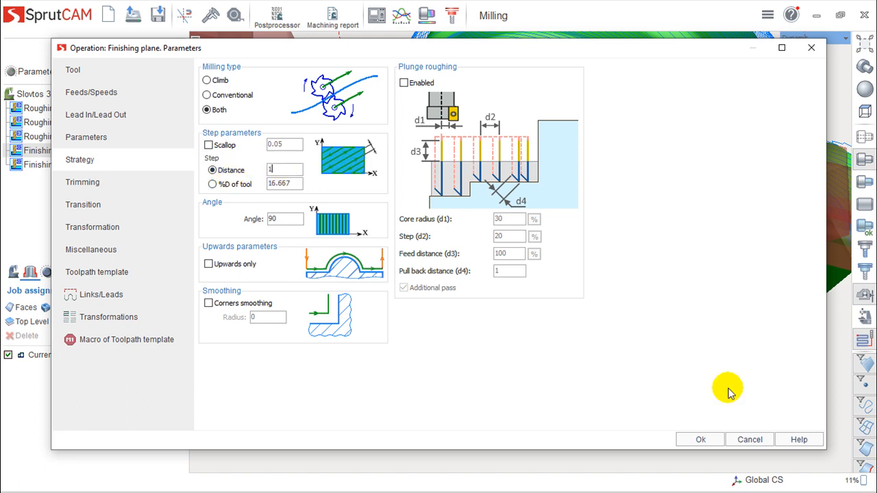
click(699, 440)
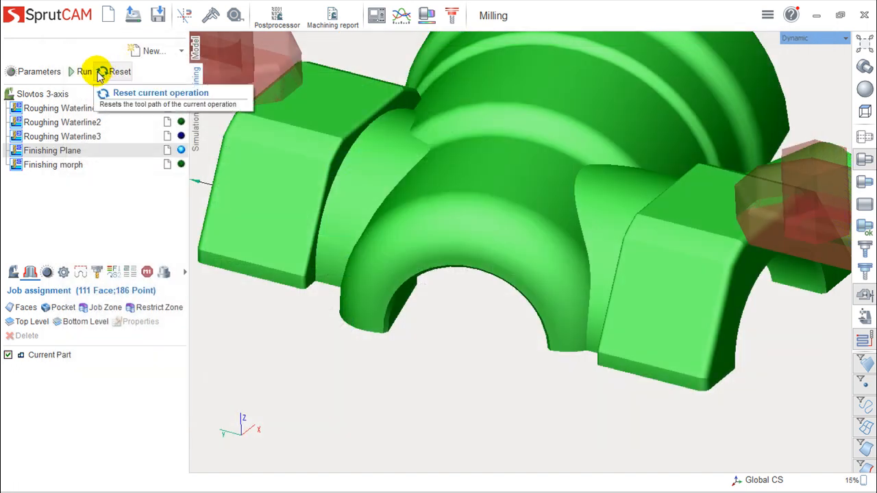
click(77, 71)
mouse_move(357, 193)
middle_down()
mouse_move(360, 276)
mouse_move(355, 202)
middle_up()
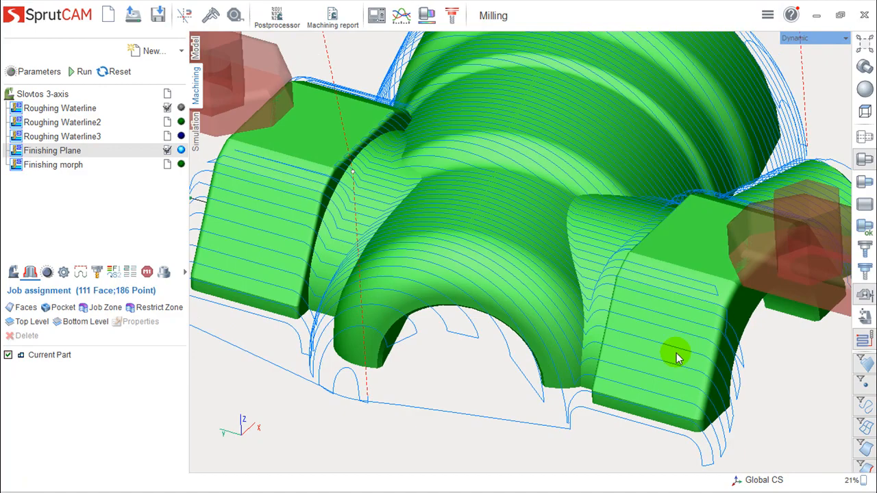
- Set the trimming roll type of the Finishing Plane operation to With edges, recalculate the toolpath and inspect the passes around the part's edges
middle_drag(544, 302, 522, 338)
middle_drag(475, 303, 475, 342)
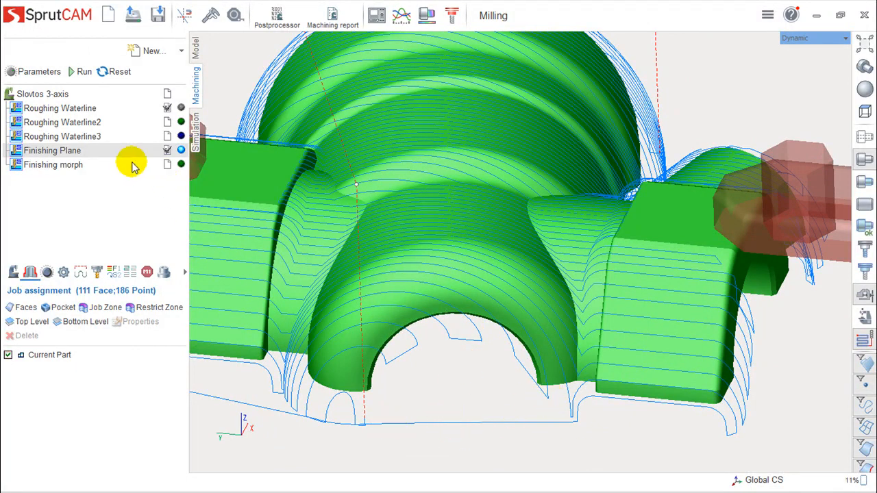
double_click(76, 152)
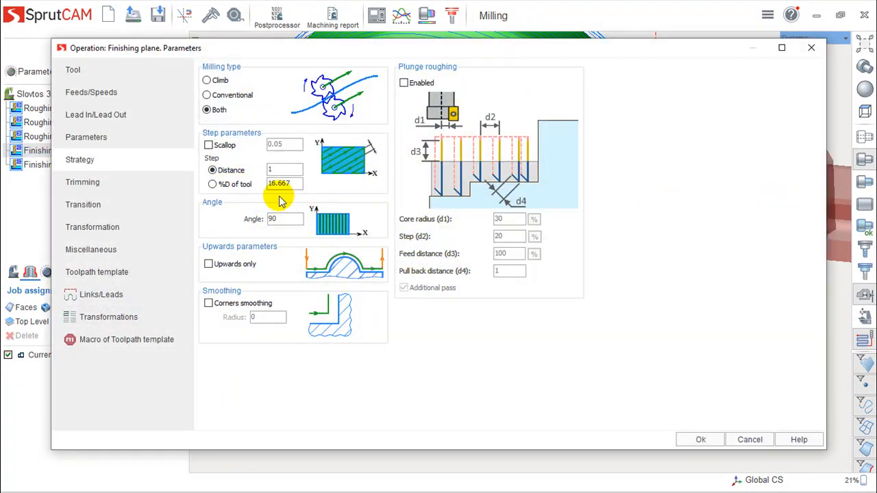
click(88, 203)
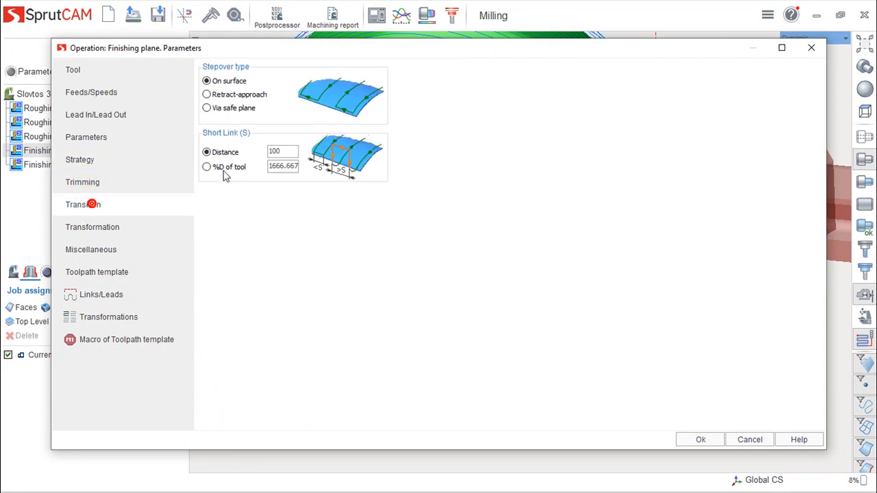
click(85, 182)
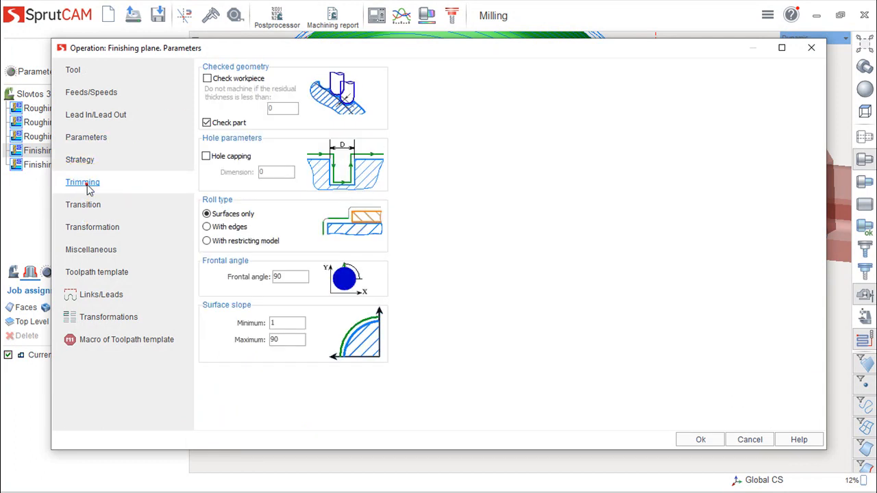
click(207, 227)
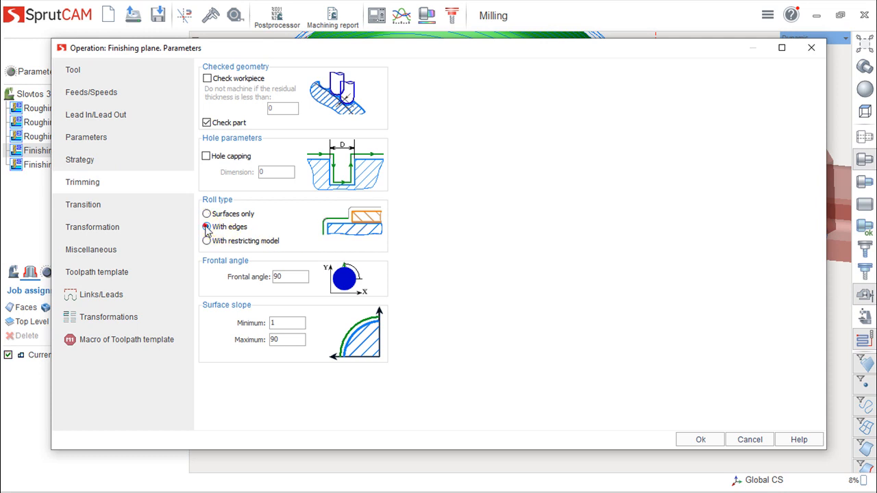
click(699, 439)
click(81, 72)
middle_drag(513, 345, 539, 333)
middle_drag(710, 366, 766, 401)
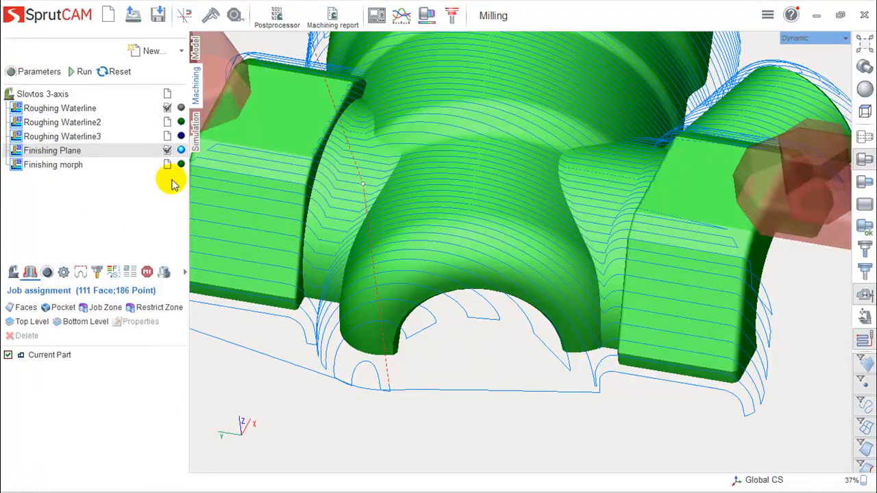
- Switch the Finishing Plane roll type to With restricting model, recalculate the toolpath and inspect it around the part and clamps
double_click(45, 150)
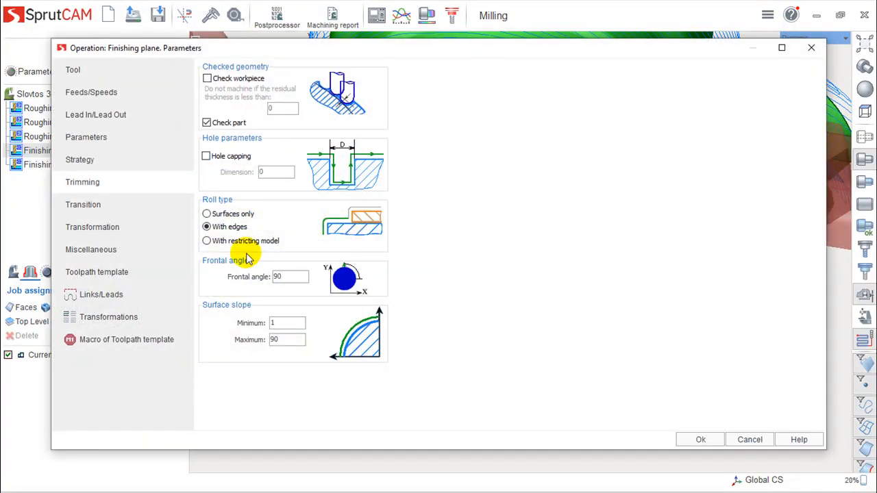
click(208, 240)
click(705, 439)
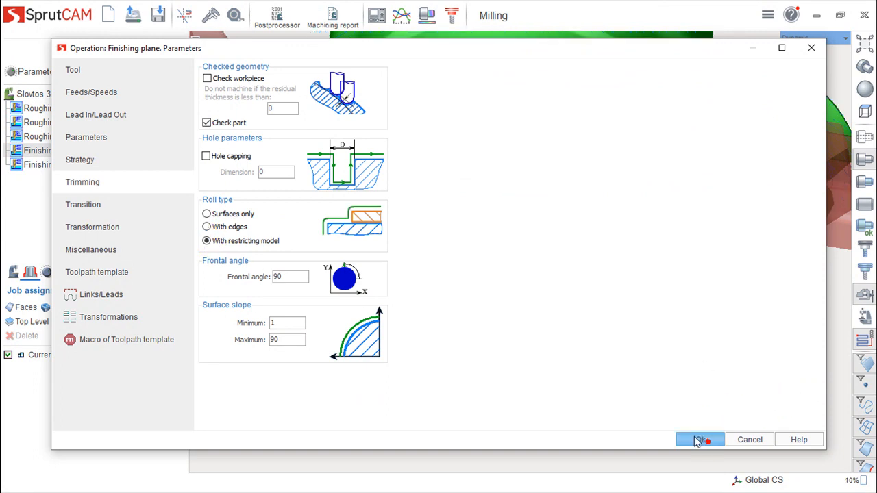
click(79, 71)
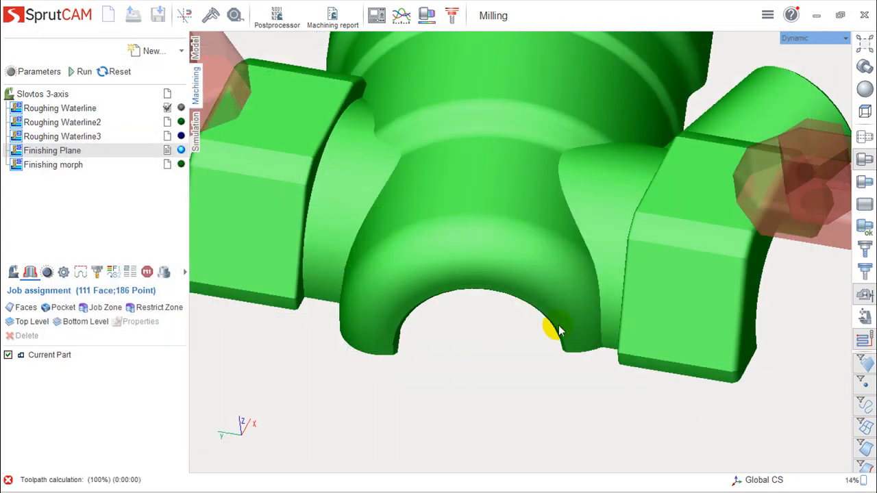
scroll(528, 377, down, 4)
middle_drag(514, 376, 507, 423)
middle_drag(623, 359, 619, 334)
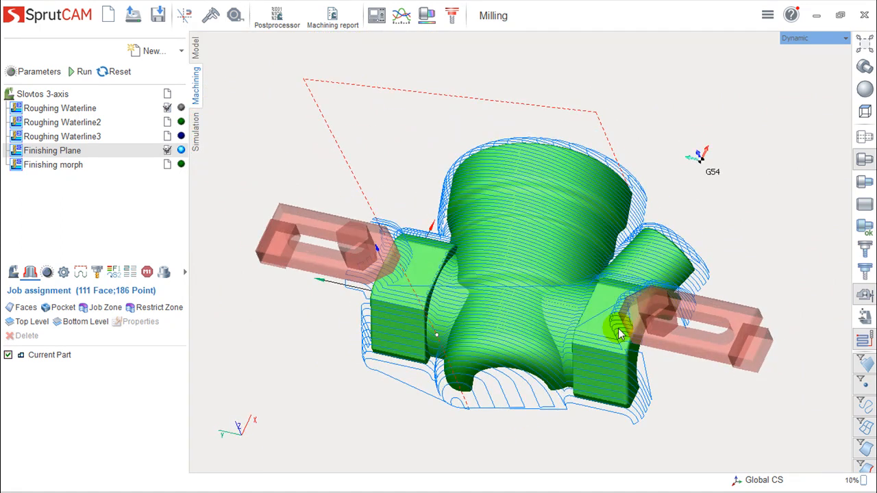
middle_drag(618, 334, 503, 297)
- Set the strategy angle of the Finishing Plane operation to 45, recalculate and inspect the diagonal passes over the part and clamps
click(76, 150)
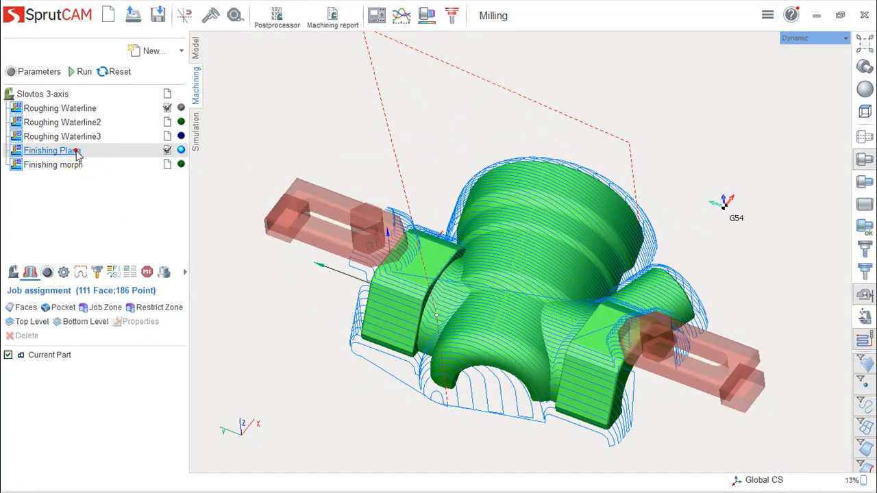
double_click(75, 150)
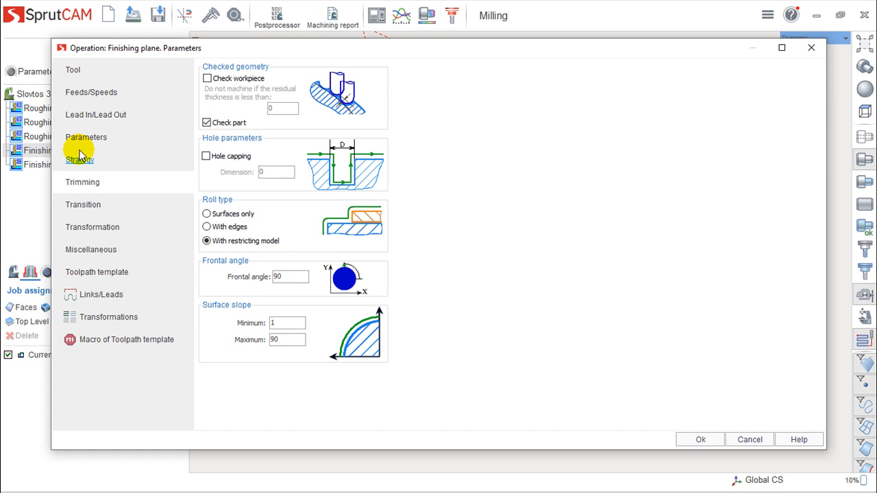
click(86, 158)
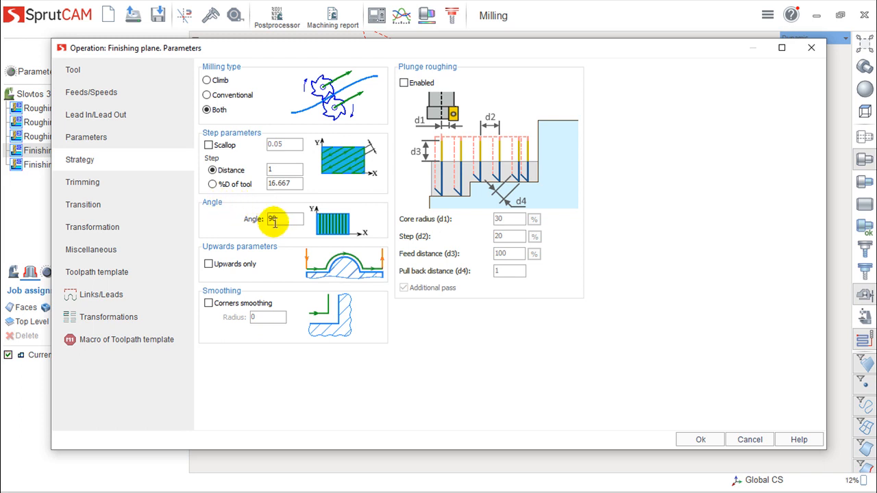
drag(440, 46, 492, 470)
click(608, 315)
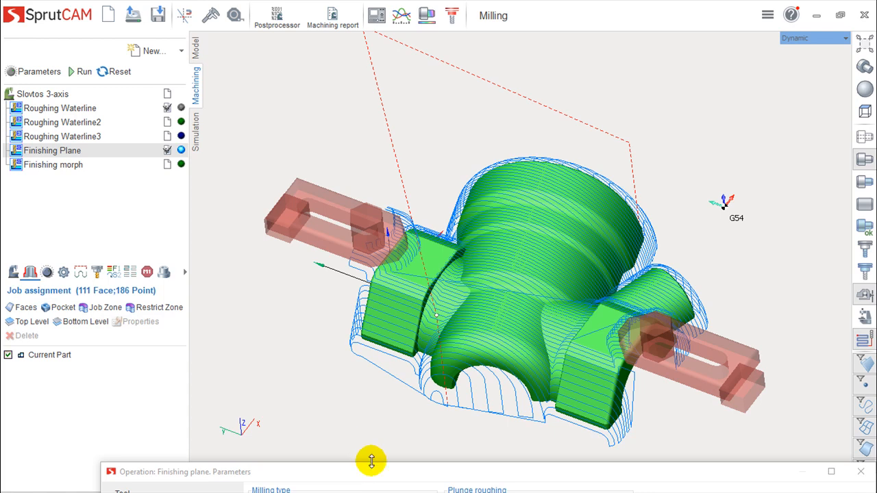
drag(378, 472, 364, 56)
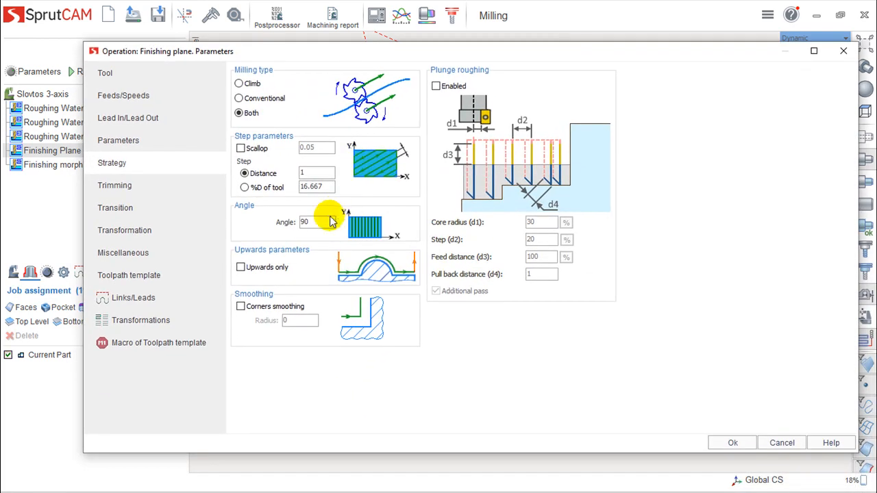
double_click(314, 222)
text(45)
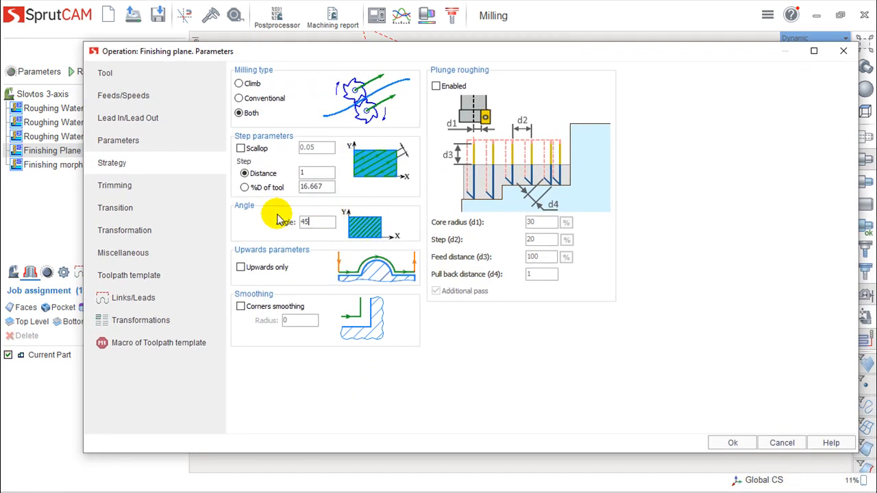
click(730, 441)
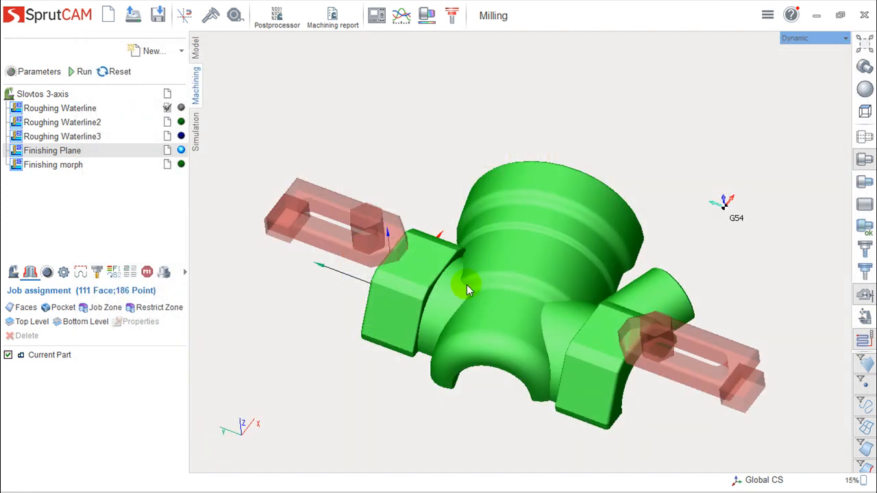
click(78, 72)
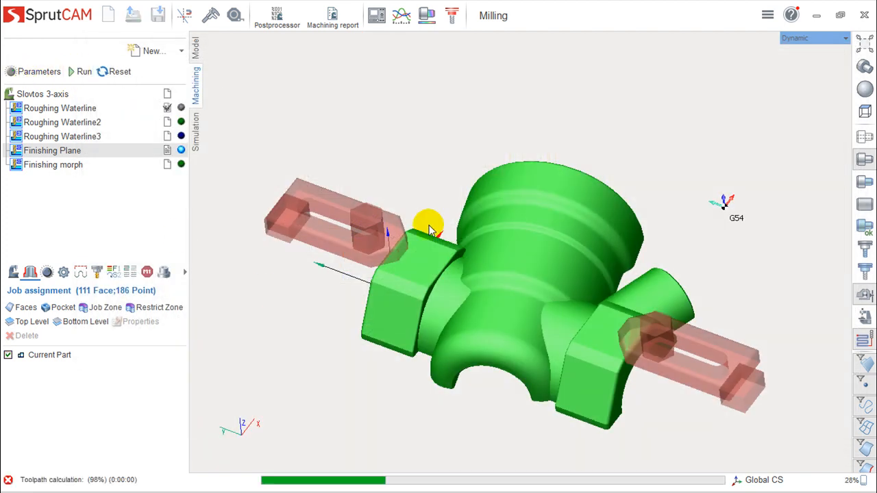
right_drag(486, 293, 529, 307)
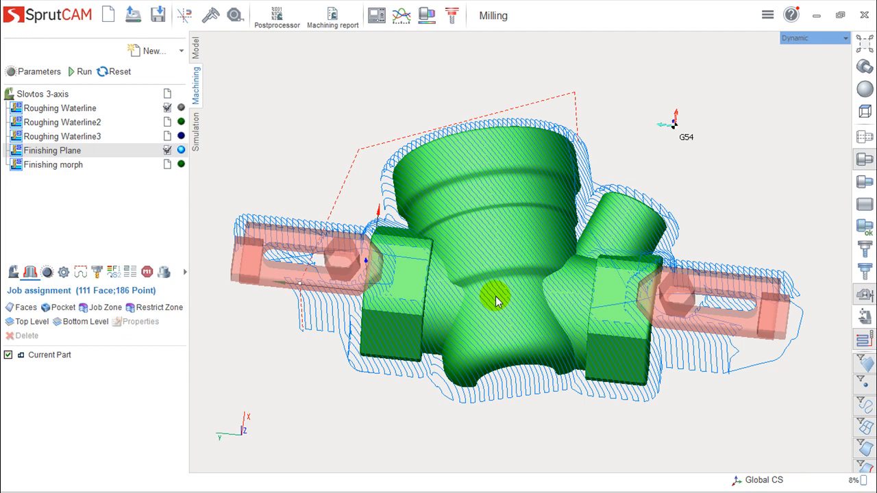
middle_drag(526, 312, 500, 329)
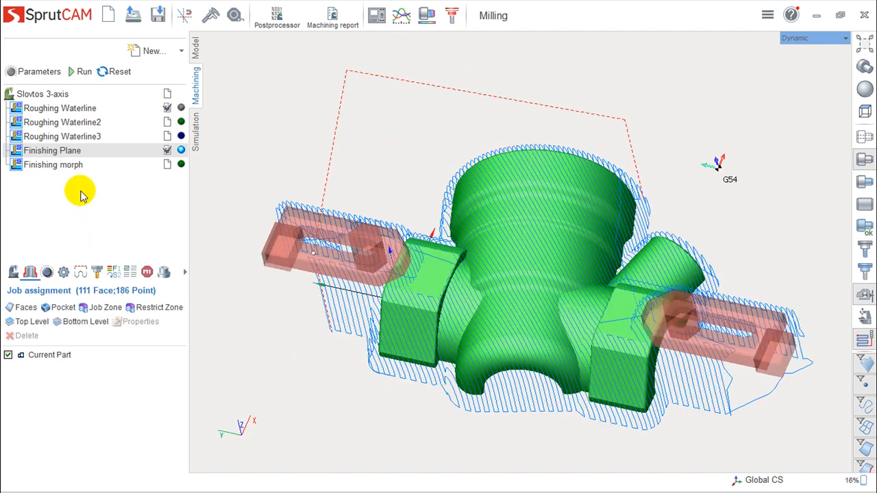
- Limit the maximum surface slope of the Finishing Plane operation to 45, recalculate the toolpath and inspect it from the front
double_click(76, 155)
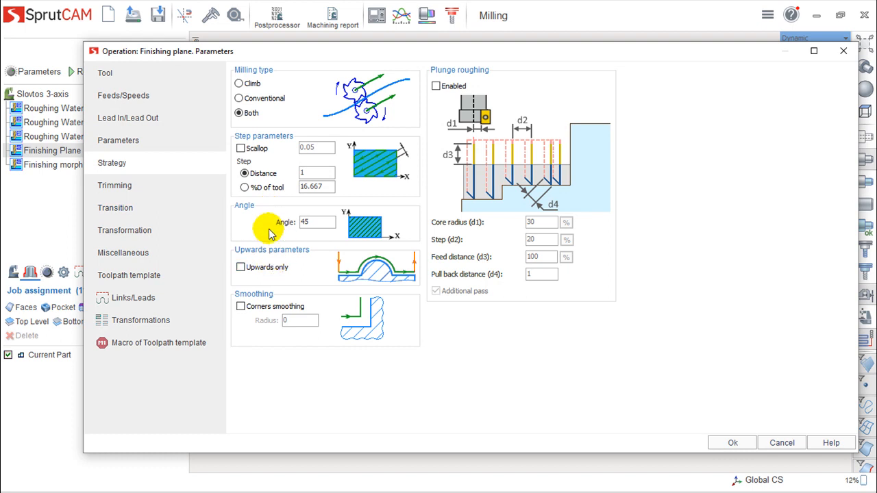
click(116, 186)
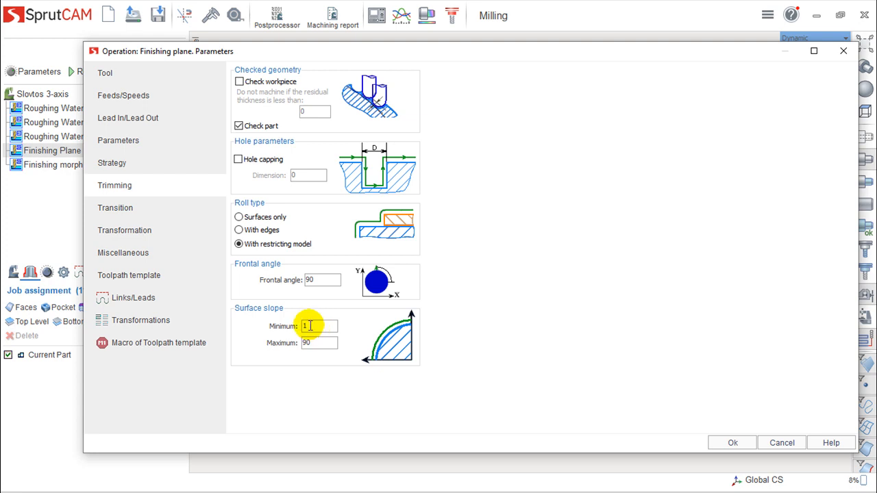
mouse_move(440, 51)
mouse_down()
mouse_move(441, 237)
mouse_move(420, 483)
mouse_move(450, 37)
mouse_up()
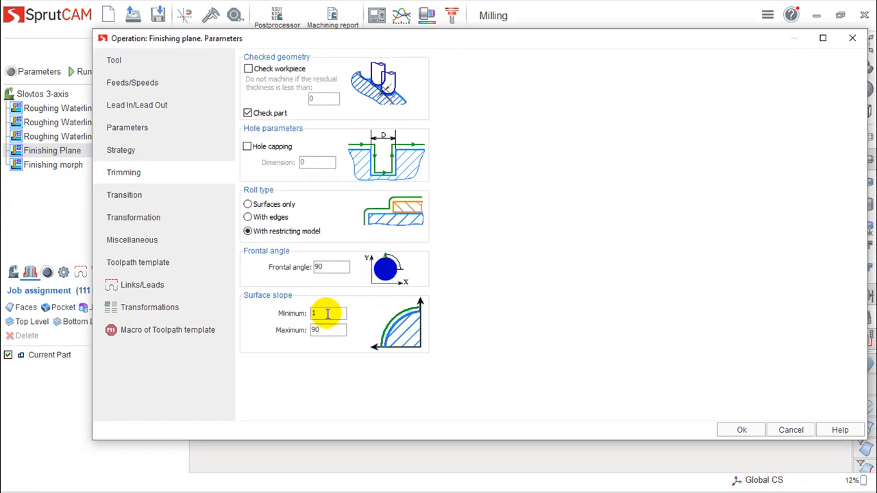
click(329, 329)
double_click(316, 329)
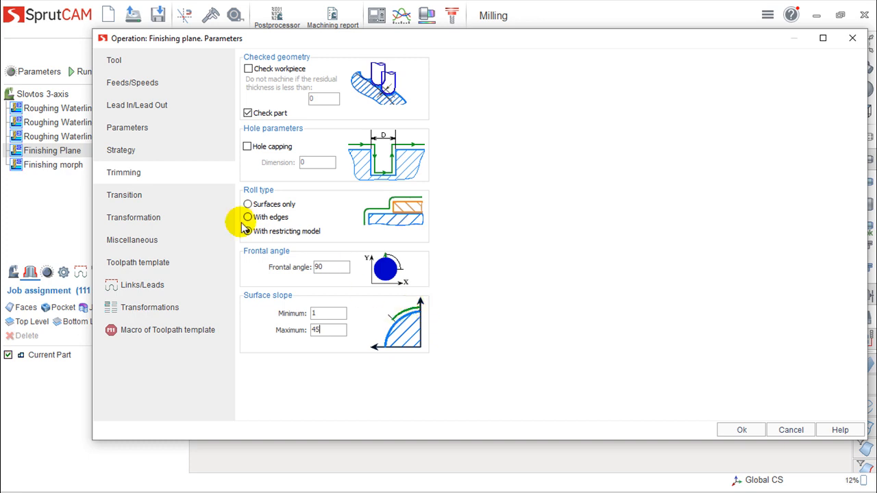
click(740, 430)
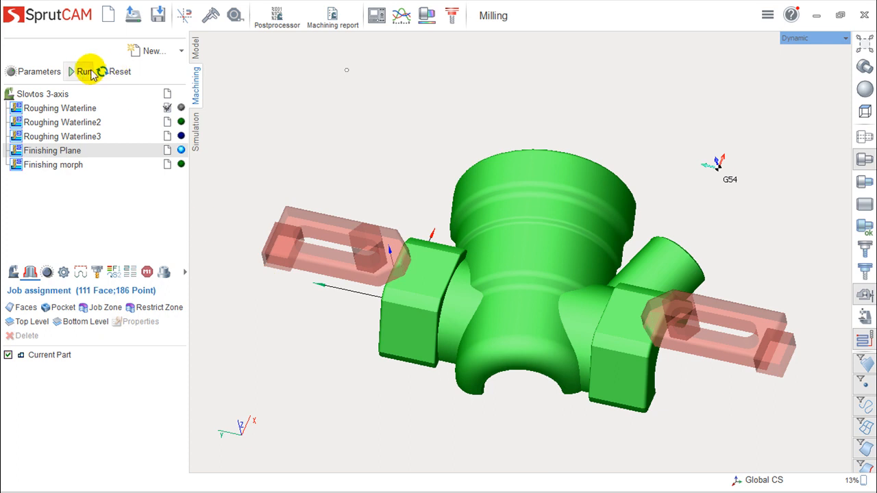
click(85, 71)
middle_drag(518, 279, 480, 195)
middle_drag(505, 252, 506, 135)
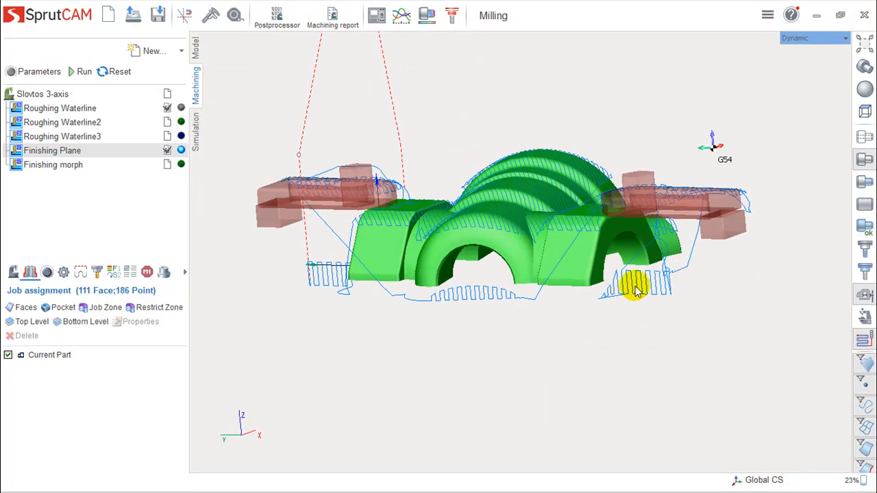
- Return the Finishing Plane roll type to Surfaces only, recalculate the toolpath and inspect the slope-limited passes on the part
double_click(42, 152)
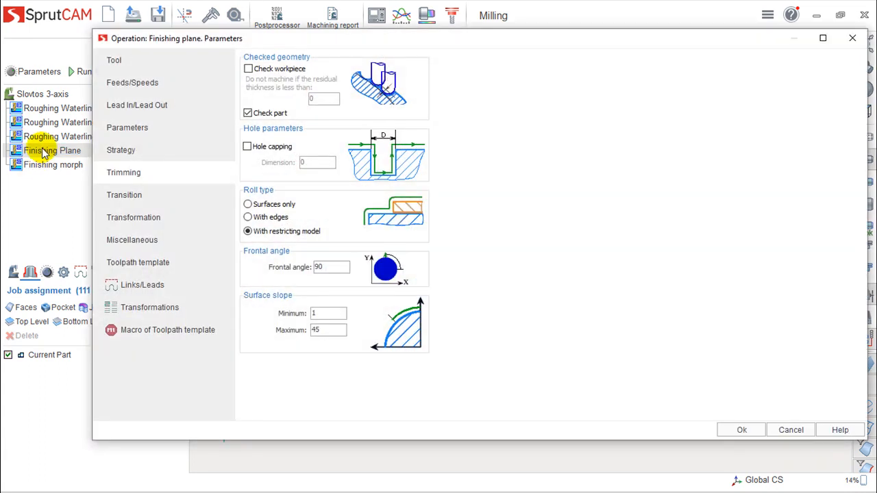
click(123, 154)
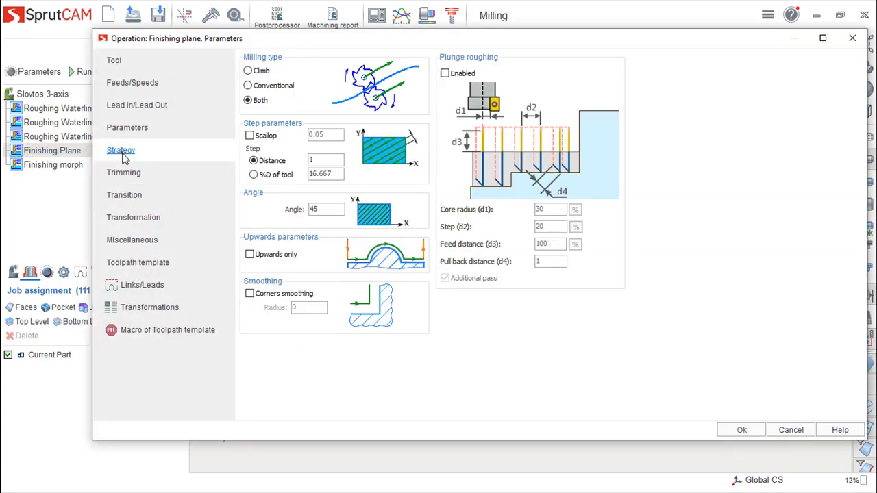
click(131, 218)
click(129, 198)
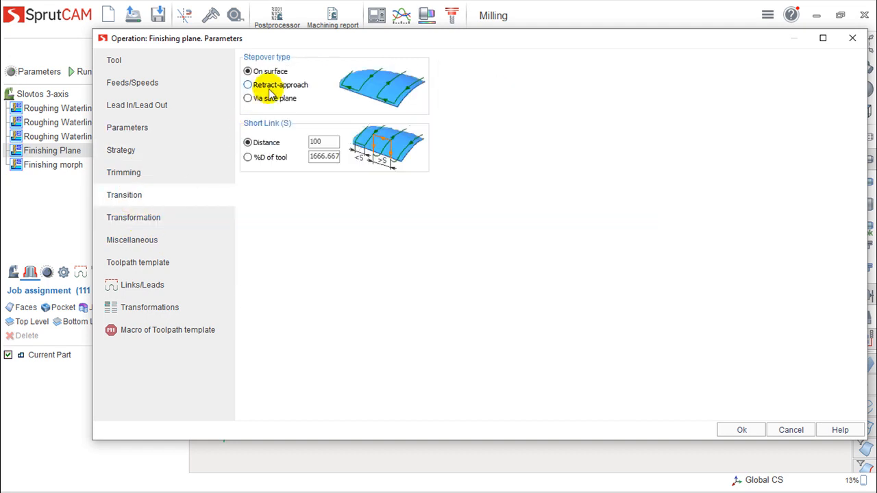
click(124, 173)
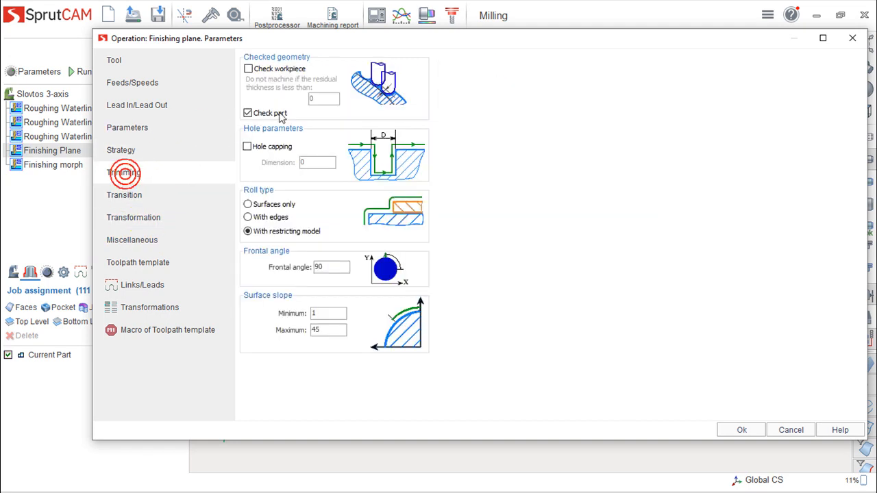
click(247, 204)
click(748, 428)
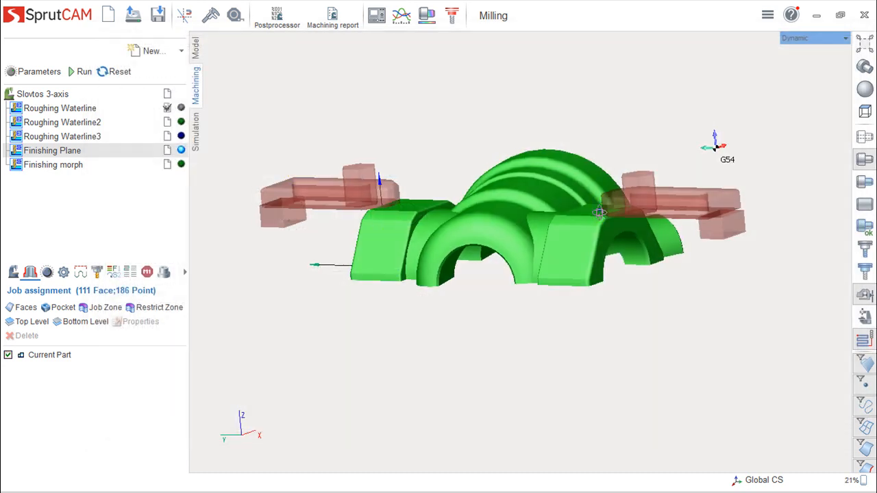
right_drag(600, 210, 594, 273)
click(80, 70)
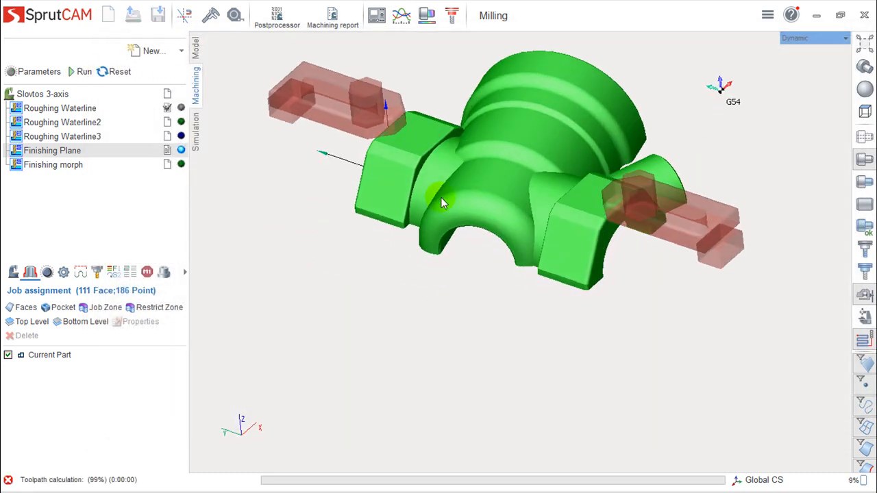
right_drag(446, 200, 548, 360)
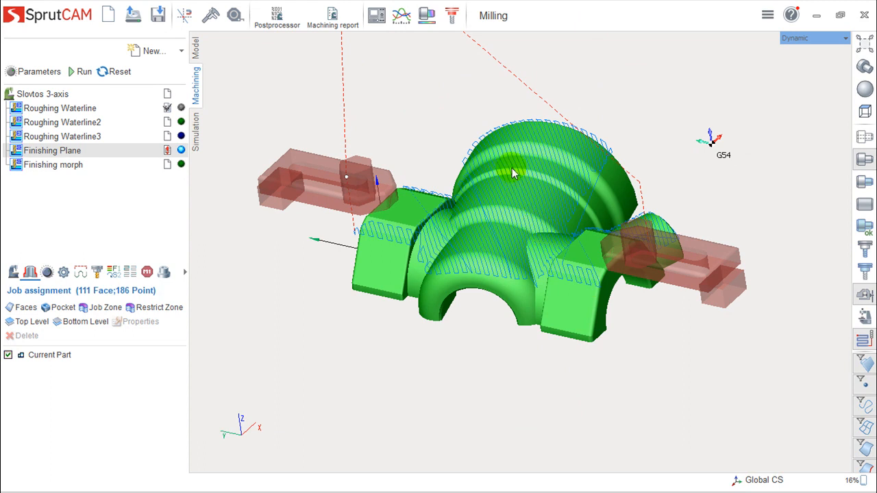
right_drag(552, 196, 507, 350)
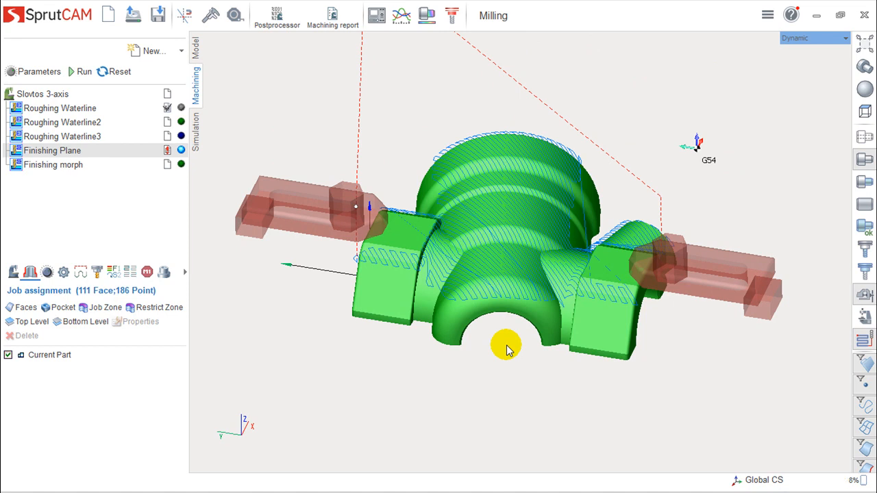
- Set the Finishing Plane surface slope range to minimum 45 and maximum 60, recalculate the toolpath and inspect it from above
double_click(100, 151)
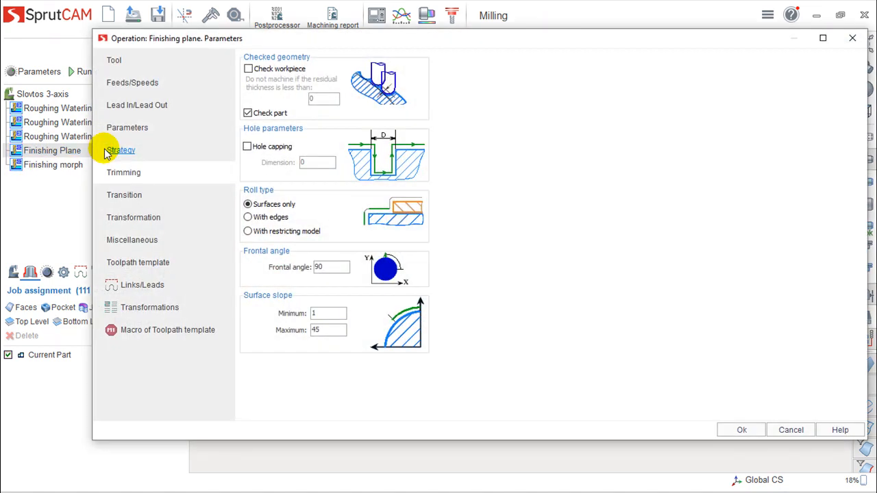
double_click(322, 314)
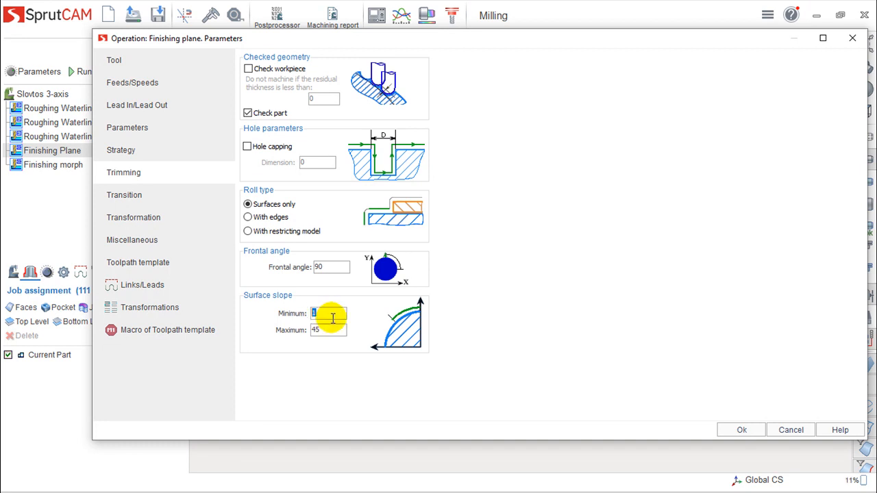
text(45)
double_click(319, 330)
text(60)
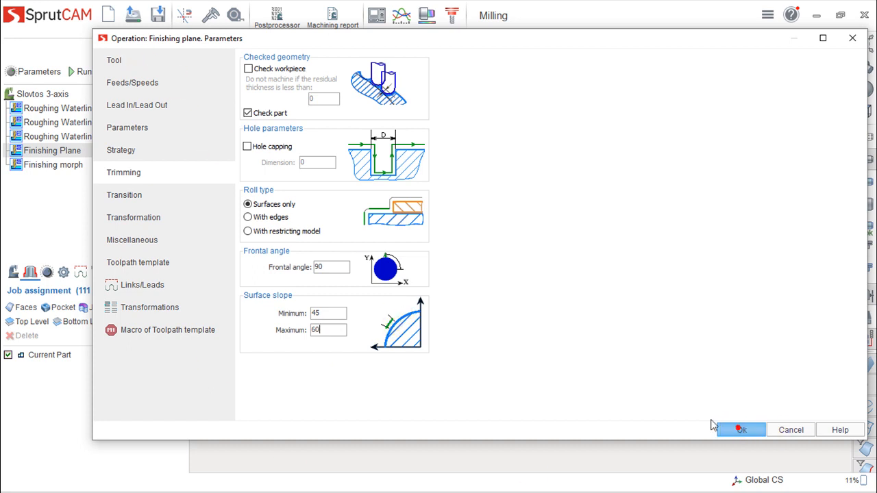
click(735, 429)
click(83, 72)
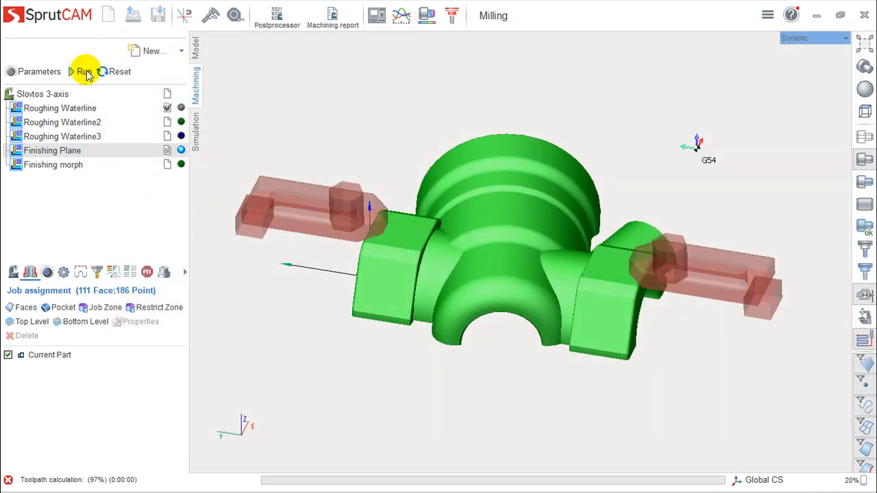
drag(602, 342, 553, 287)
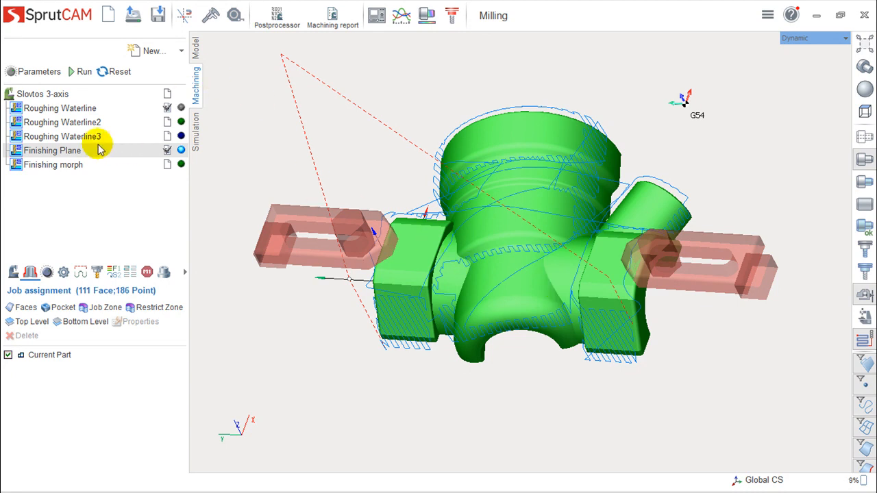
- Return the minimum surface slope of the Finishing Plane operation to 1 and replace its maximum surface slope limit
double_click(72, 154)
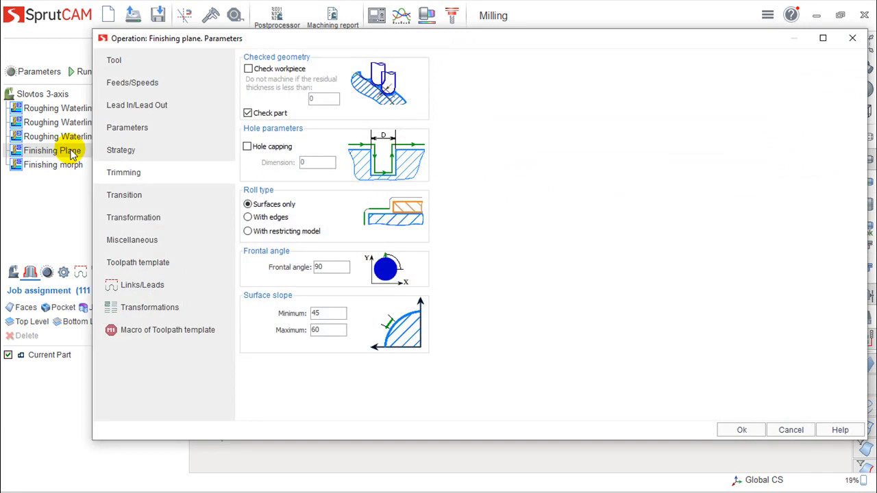
drag(332, 313, 276, 315)
text(1)
drag(326, 330, 278, 332)
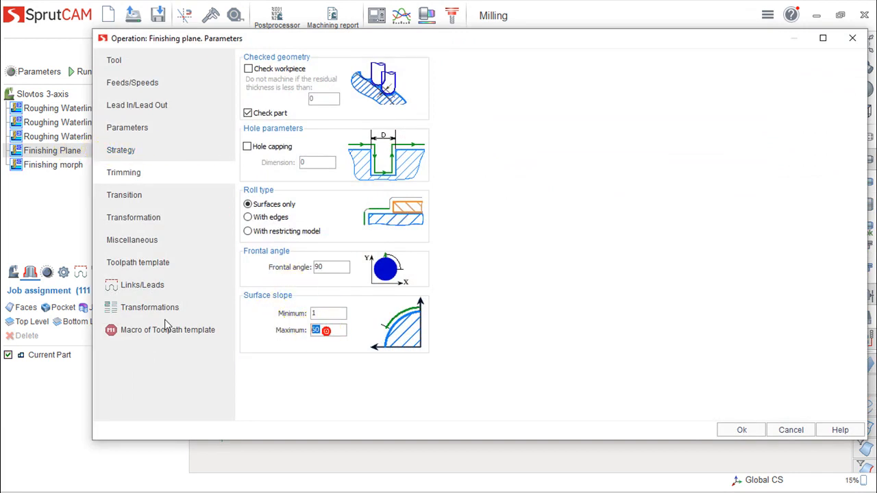
text(9)
- Enable Upwards only in the Finishing Plane strategy, recalculate the toolpath and inspect the upward passes
click(115, 150)
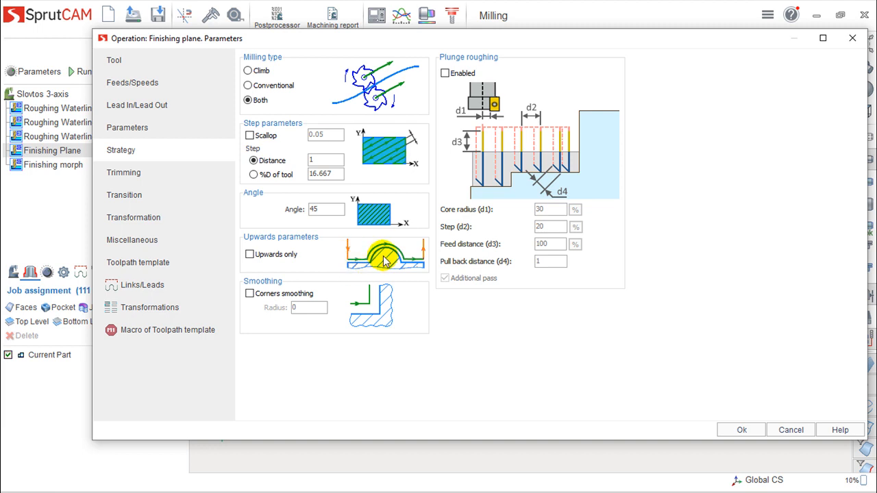
click(249, 253)
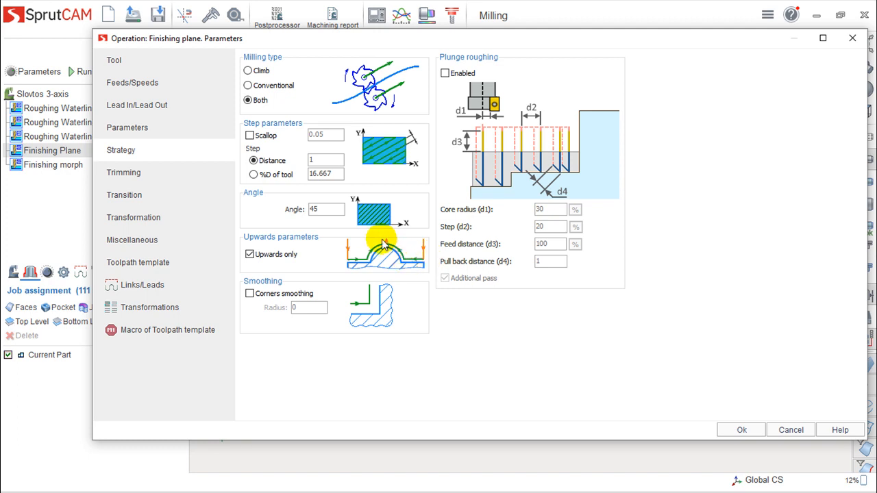
click(733, 429)
click(81, 71)
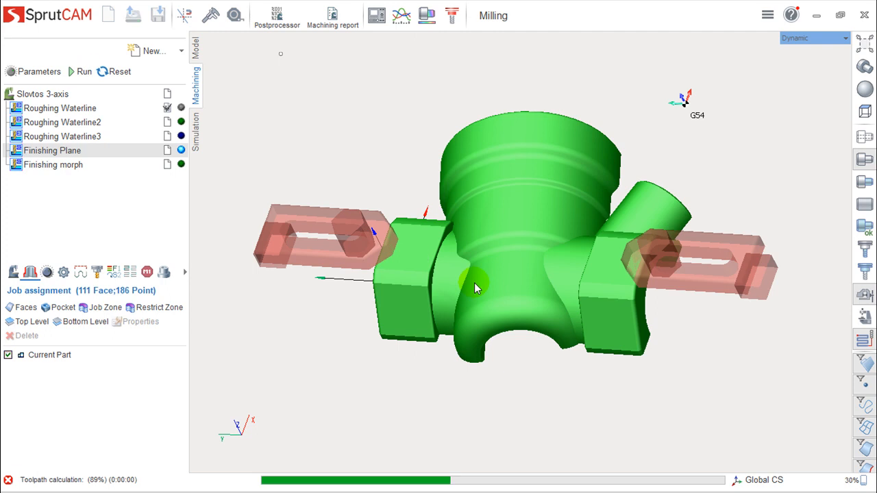
middle_drag(554, 310, 467, 258)
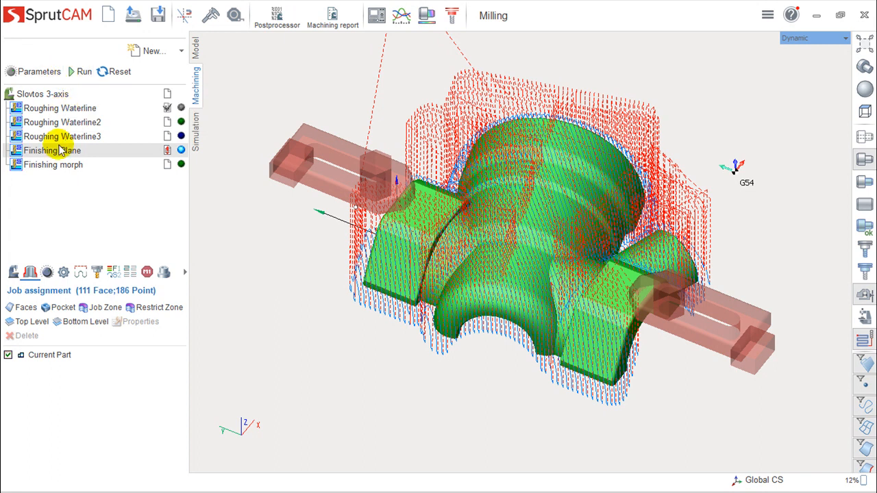
- Compare the By layers and By cavities machining orders in the Roughing Waterline strategy, and leave the settings without saving
double_click(64, 108)
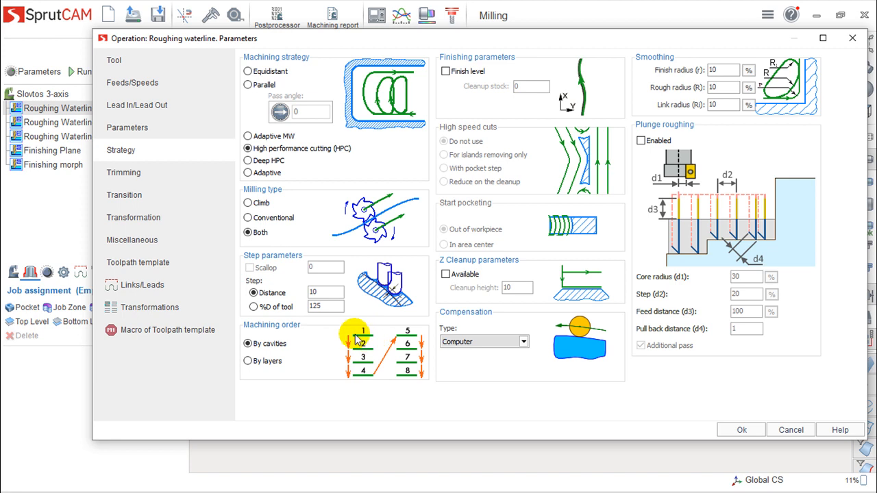
click(247, 361)
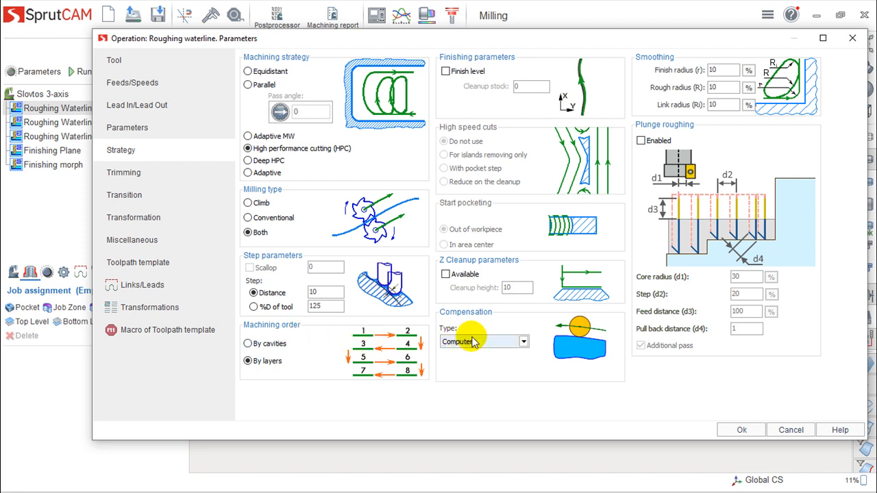
click(248, 343)
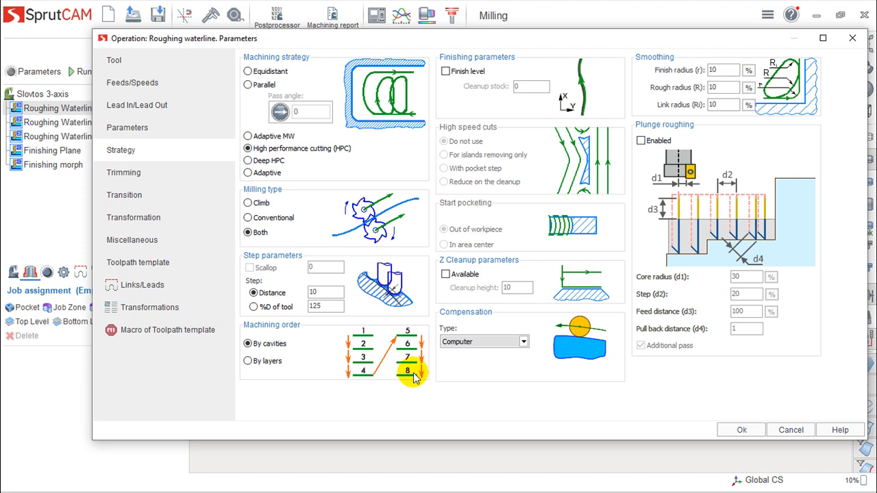
click(790, 430)
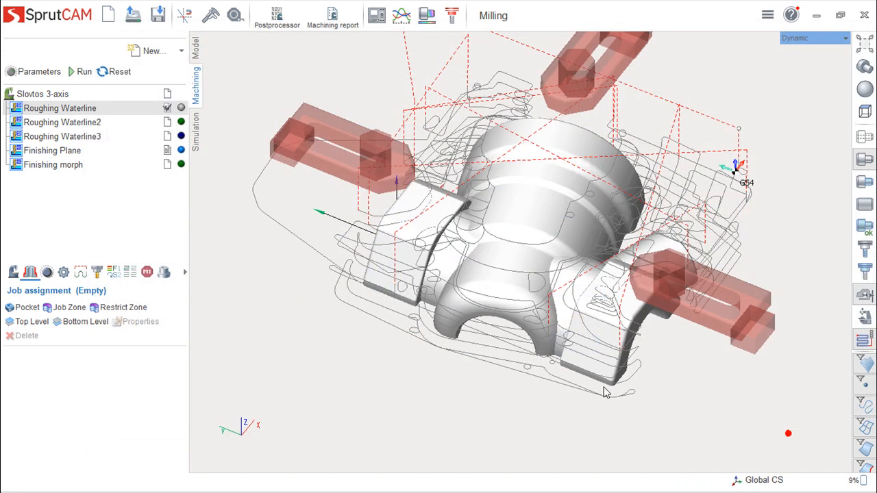
- Calculate the Finishing morph toolpath and inspect its passes between the two guide curves from several angles
click(49, 166)
click(79, 71)
middle_drag(744, 347, 712, 348)
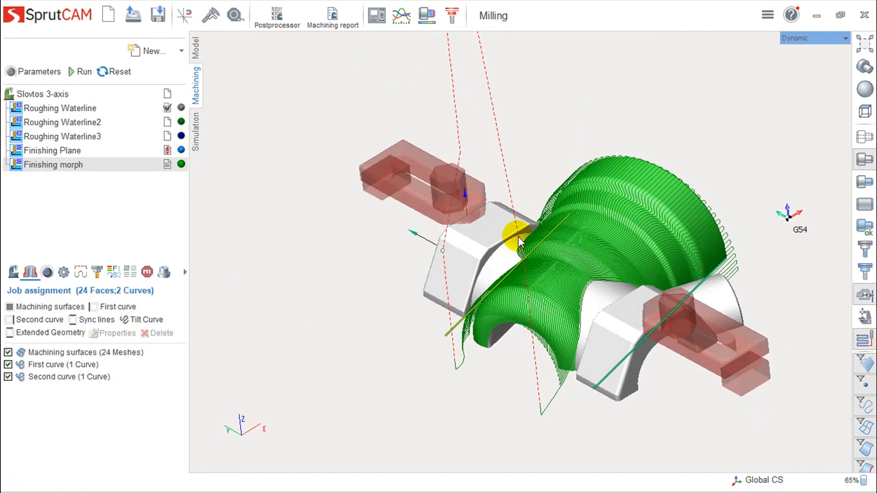
scroll(559, 276, down, 4)
scroll(558, 279, up, 7)
middle_drag(557, 281, 598, 313)
scroll(472, 321, down, 3)
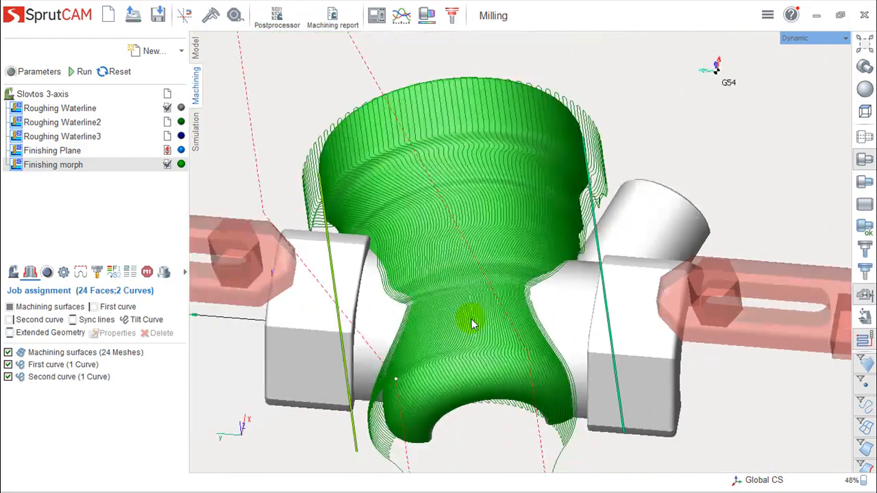
middle_drag(494, 360, 570, 326)
scroll(570, 326, up, 5)
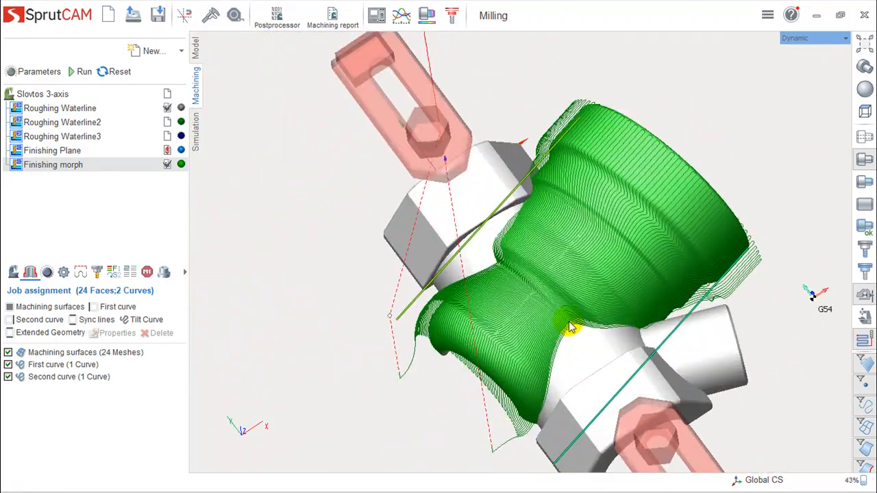
scroll(570, 329, down, 2)
scroll(570, 331, down, 1)
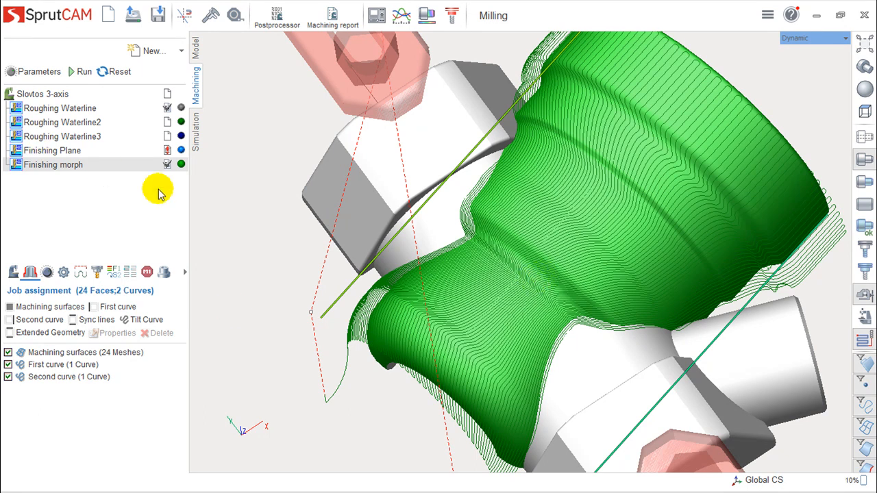
click(80, 167)
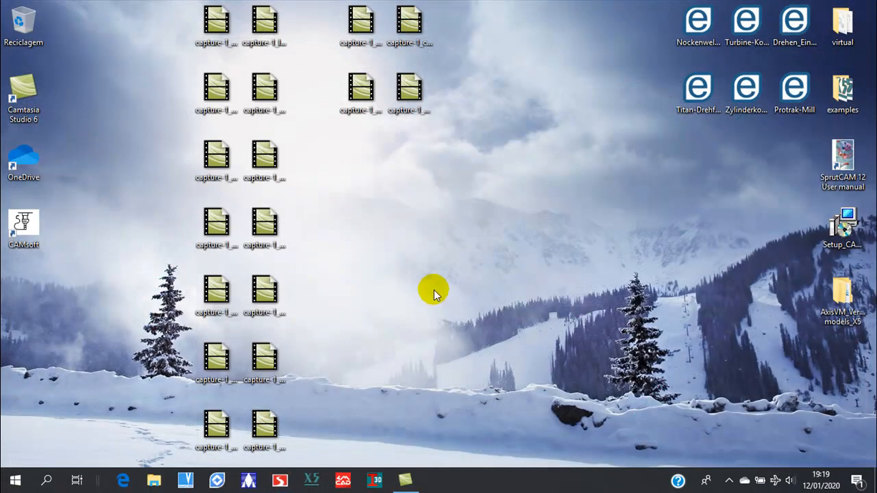
- Restart SprutCAM without loading the latest session's project, dismiss the start screen and reopen the Milling project
click(280, 483)
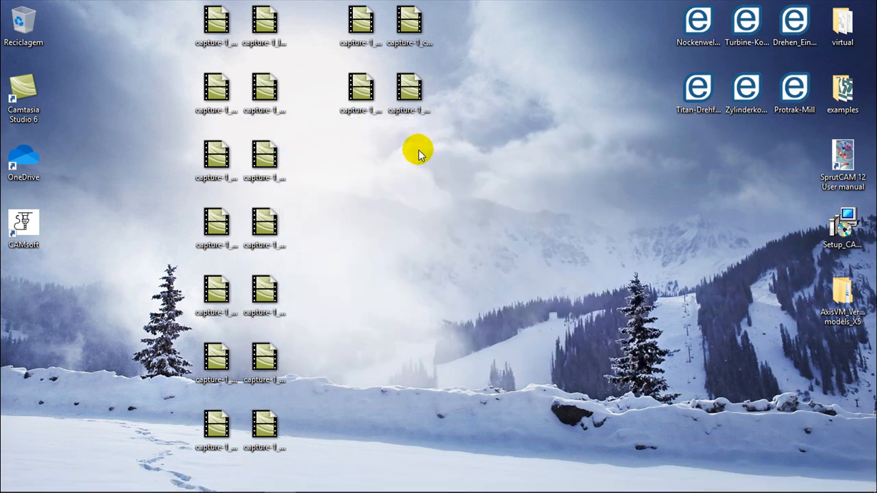
click(528, 283)
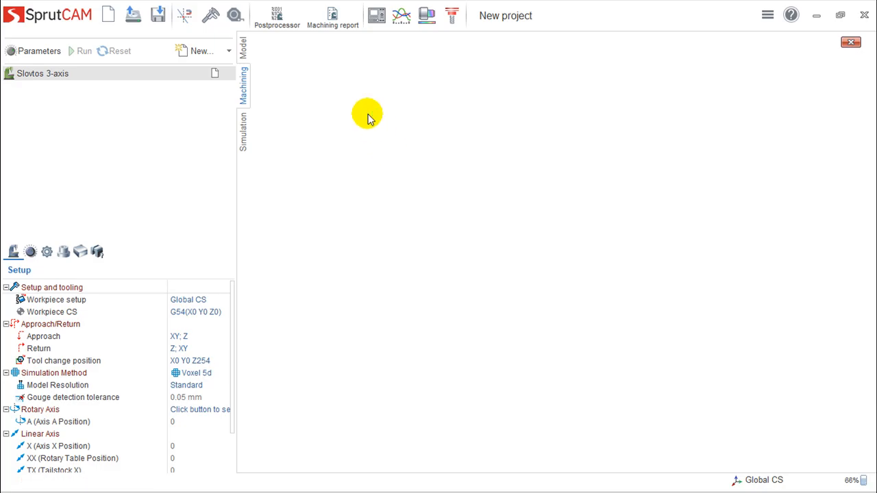
click(850, 42)
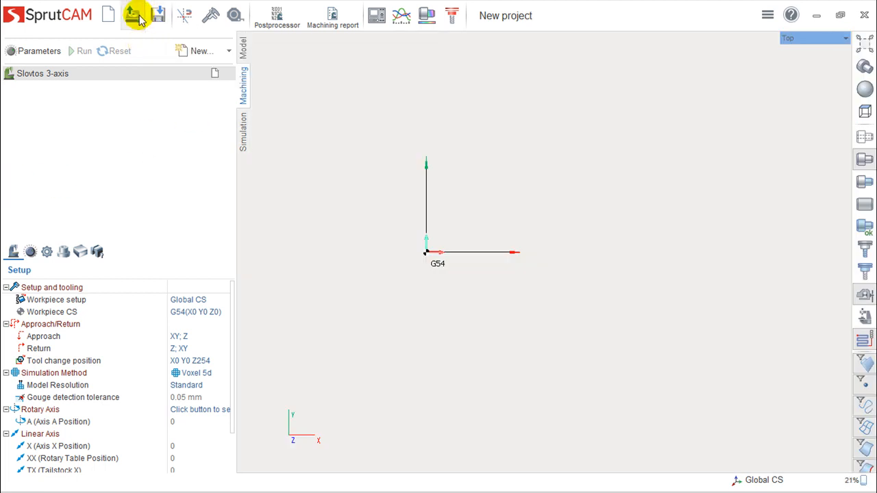
click(135, 16)
click(343, 39)
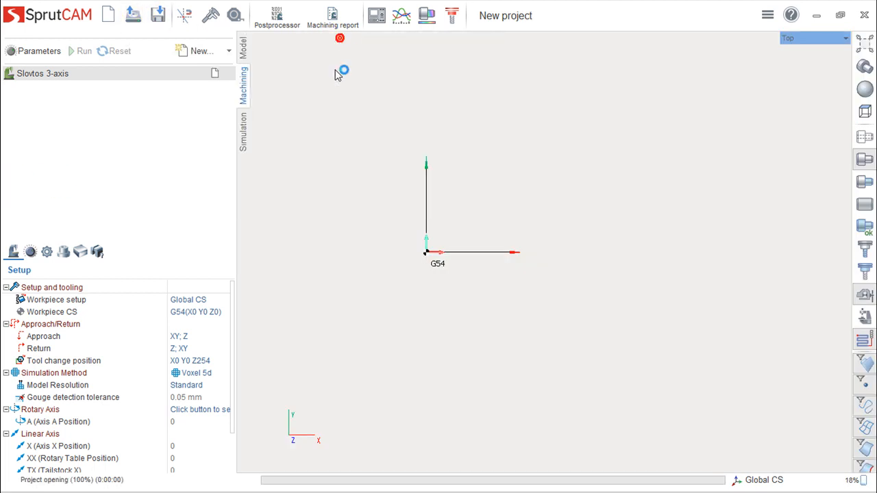
- Change the Finishing morph strategy from Along to Across
middle_drag(561, 312, 705, 406)
middle_drag(745, 317, 480, 288)
click(53, 145)
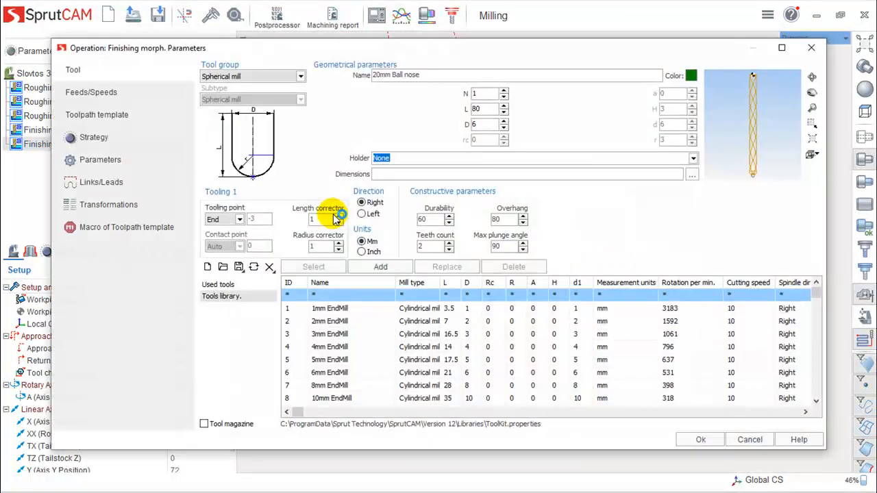
click(94, 138)
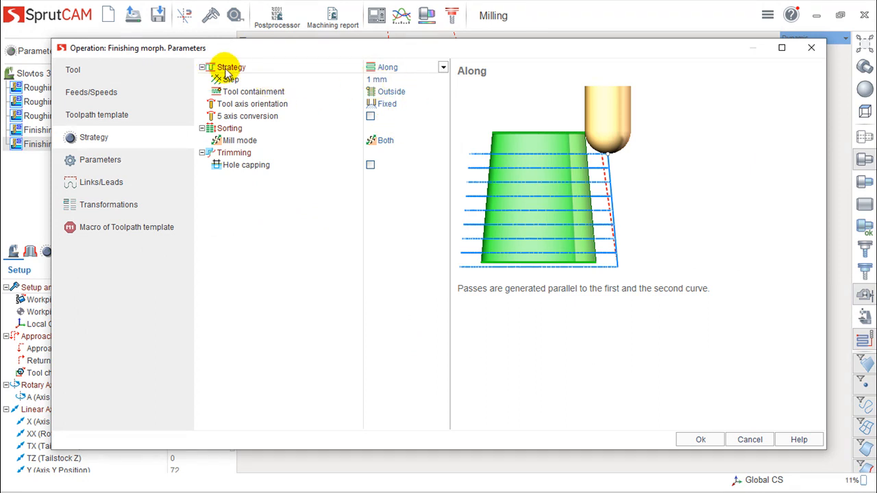
click(443, 67)
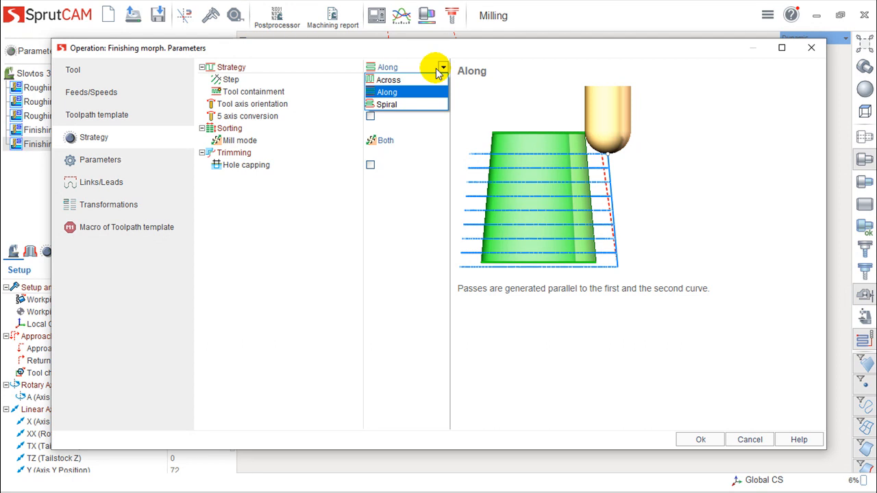
click(391, 80)
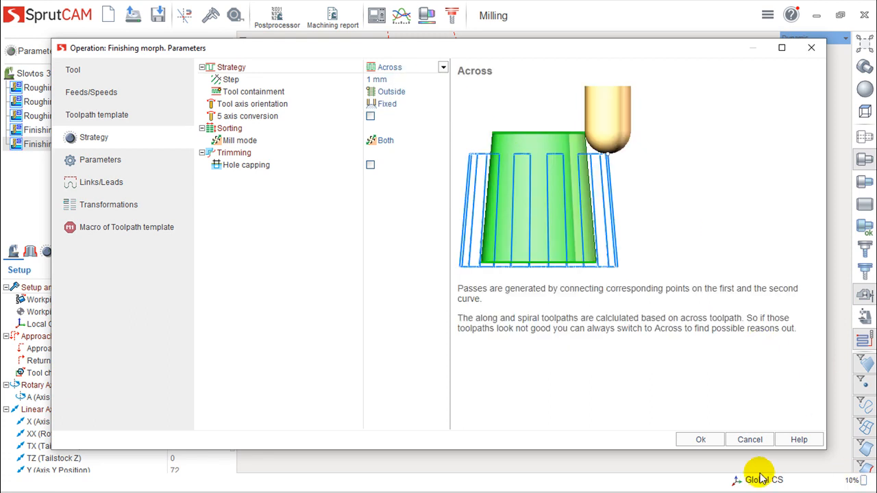
click(700, 439)
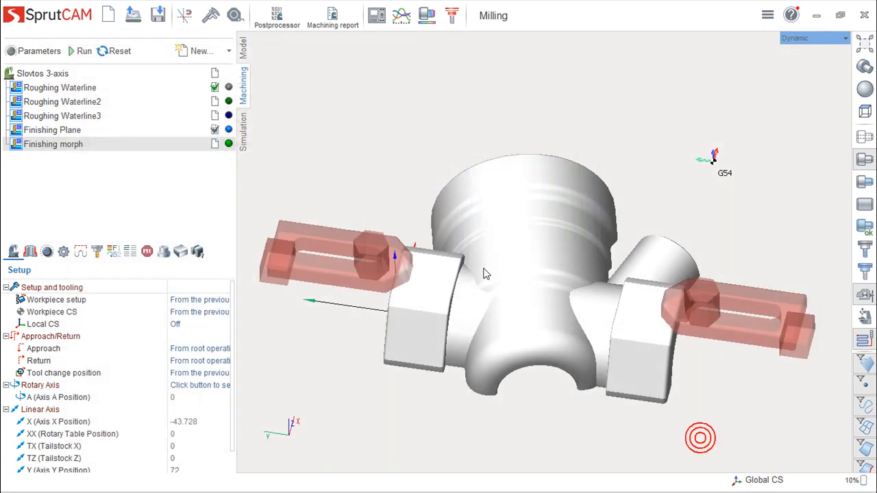
- Calculate the Finishing morph toolpath with the Across strategy and inspect the crosswise passes over the part's central body
click(77, 50)
scroll(524, 301, up, 3)
scroll(523, 302, up, 2)
scroll(522, 301, down, 2)
middle_drag(522, 301, 531, 246)
mouse_move(569, 294)
middle_down()
mouse_move(611, 320)
mouse_move(581, 280)
mouse_move(582, 309)
middle_up()
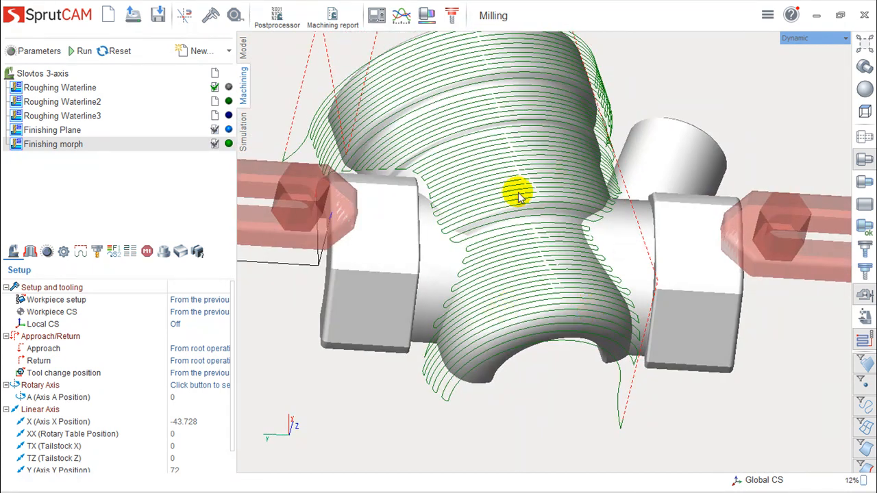
middle_drag(544, 165, 503, 290)
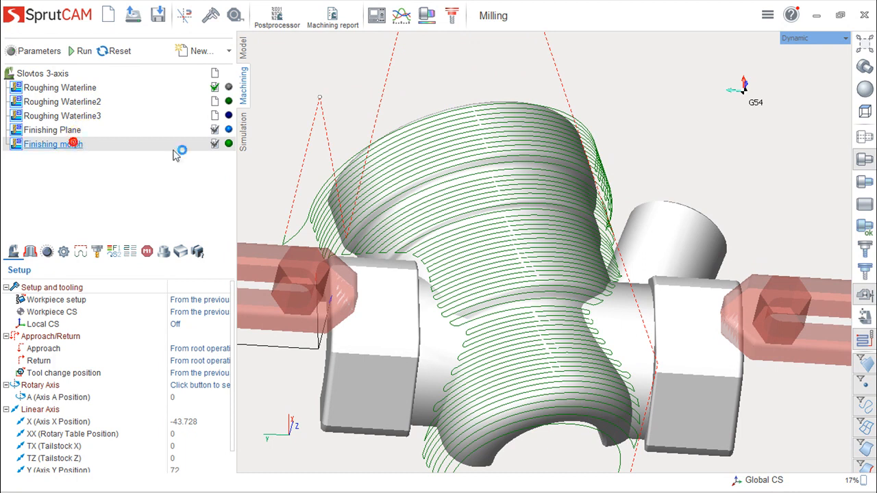
- Switch the Finishing morph strategy back to Along, recalculate the toolpath and inspect it on the part
double_click(74, 144)
click(444, 67)
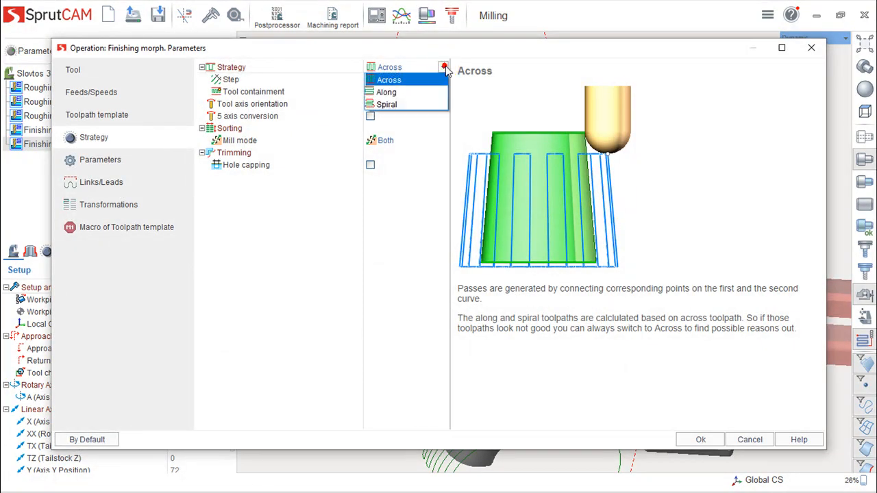
click(391, 87)
click(712, 439)
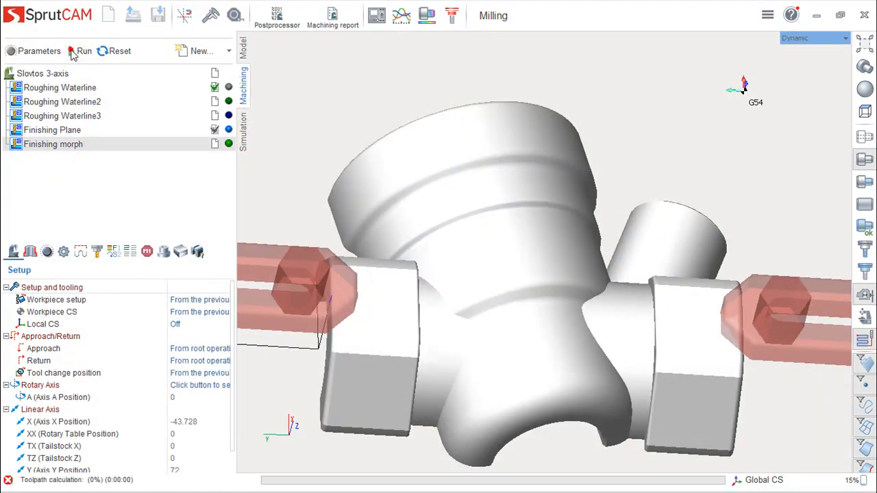
click(75, 52)
right_drag(581, 294, 617, 319)
click(63, 146)
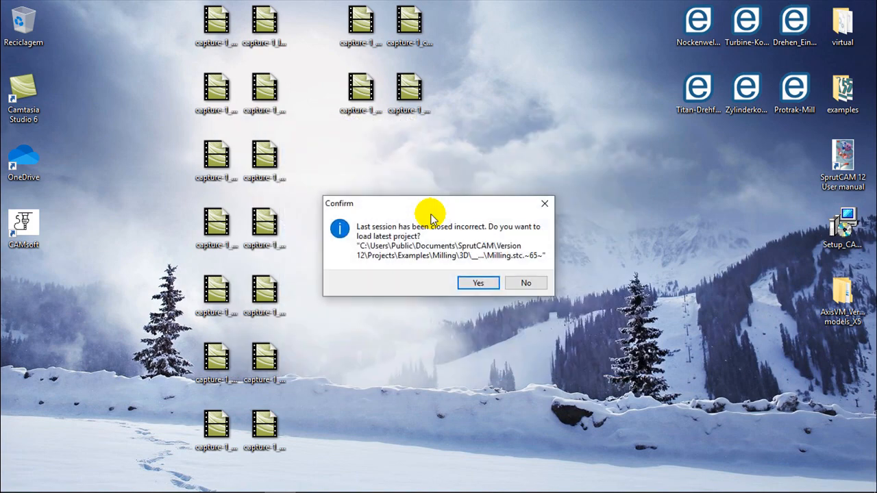
- Decline loading the latest session's project, reopen Milling.stc and orient the view on the part
click(521, 283)
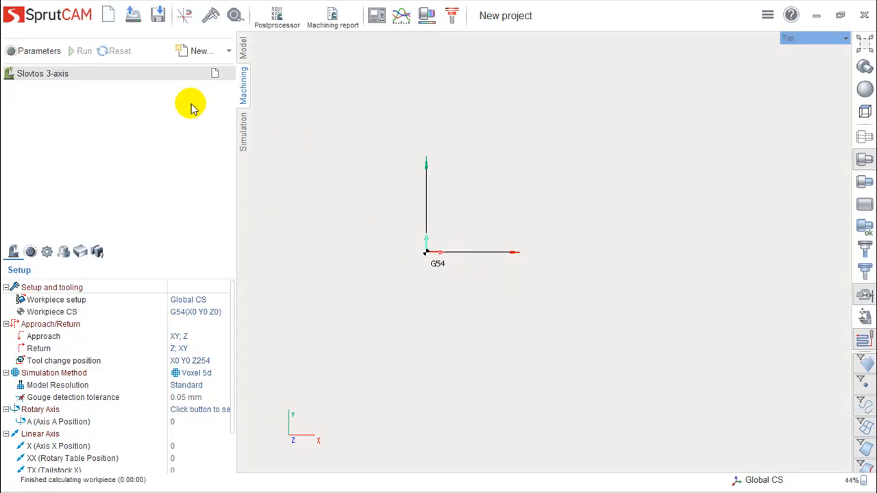
click(133, 14)
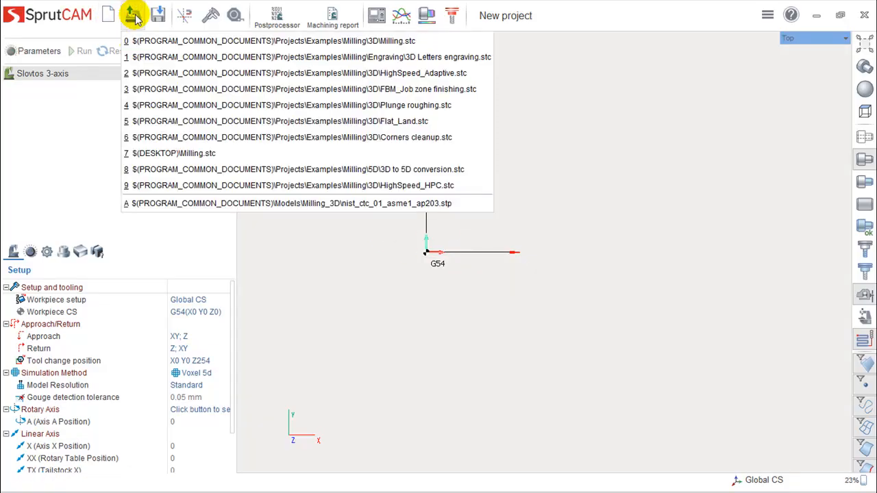
click(288, 40)
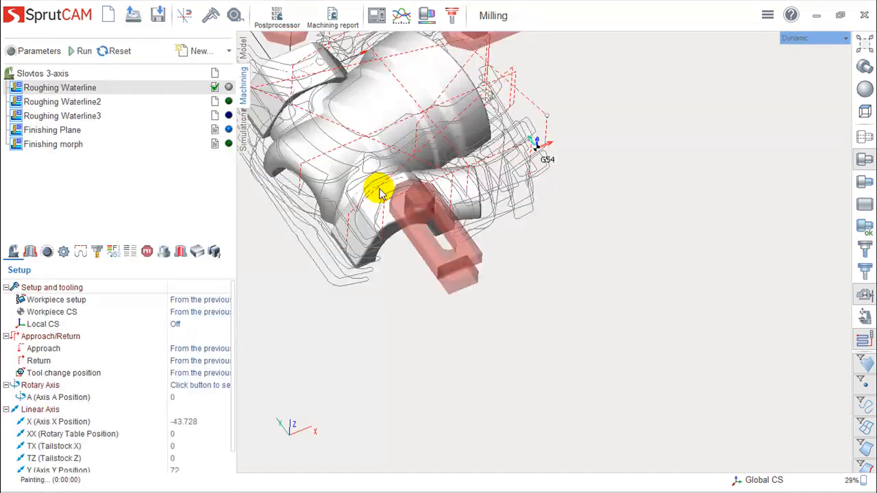
middle_drag(529, 258, 770, 357)
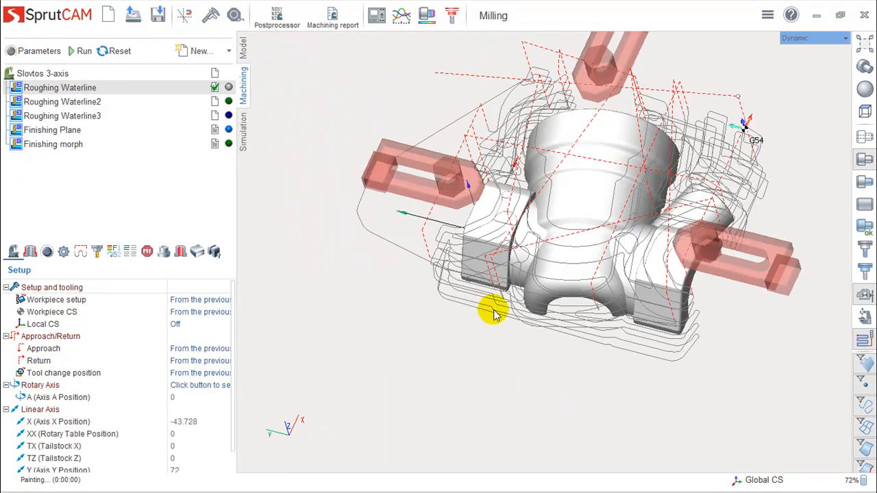
- Replace the Along strategy of the Finishing morph operation with another strategy option and accept its parameters
click(69, 146)
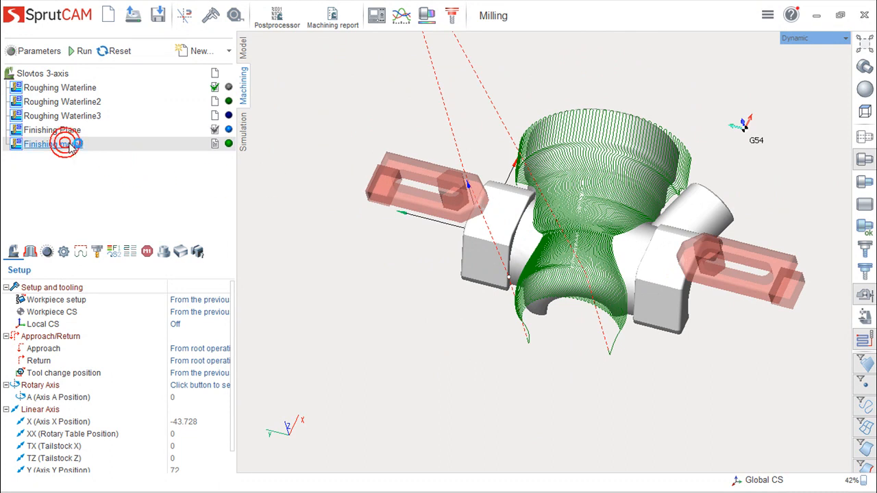
double_click(67, 147)
click(77, 190)
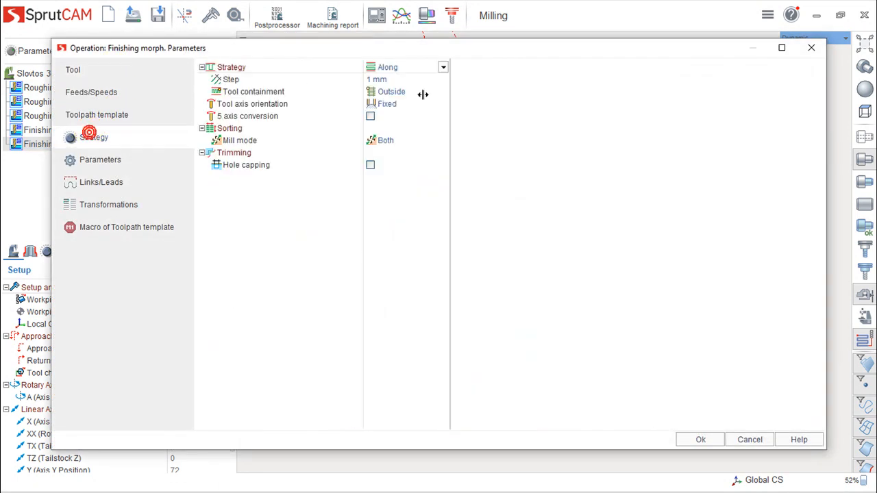
click(444, 68)
click(382, 105)
click(700, 442)
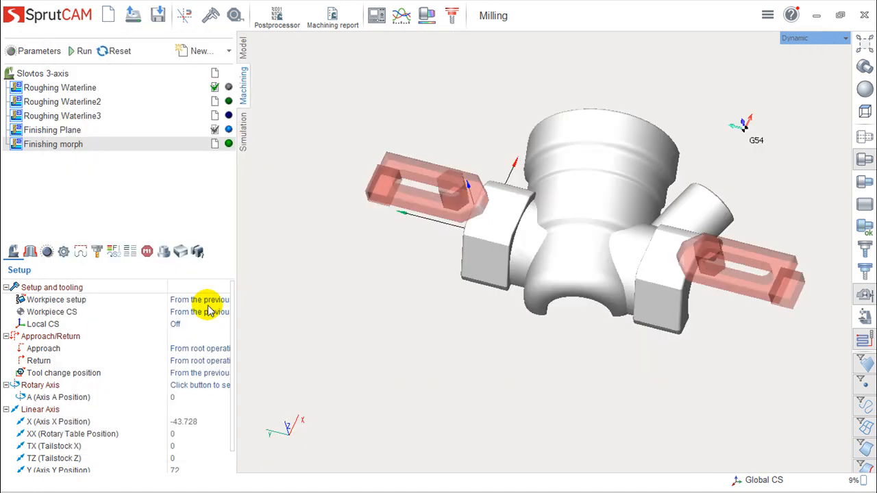
- Calculate the Finishing morph toolpath with the changed strategy and inspect the passes over the part's central body
click(76, 51)
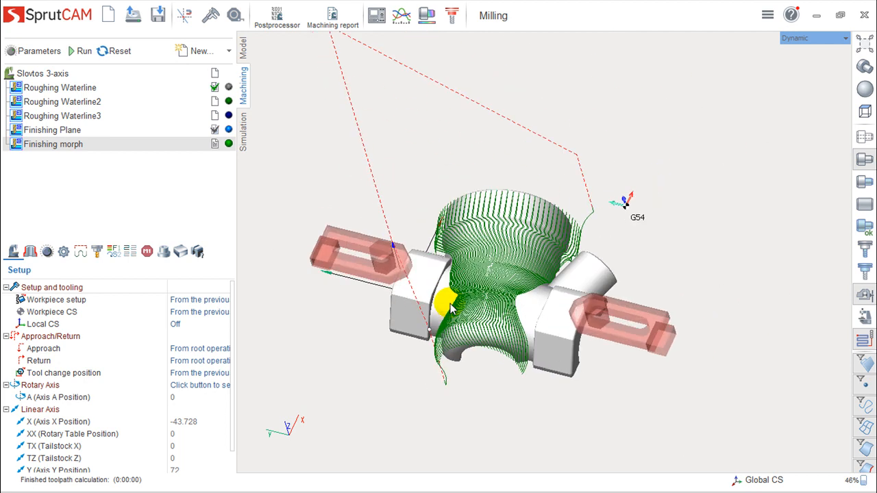
scroll(446, 308, up, 5)
middle_drag(446, 311, 499, 303)
scroll(463, 281, down, 5)
scroll(514, 285, up, 5)
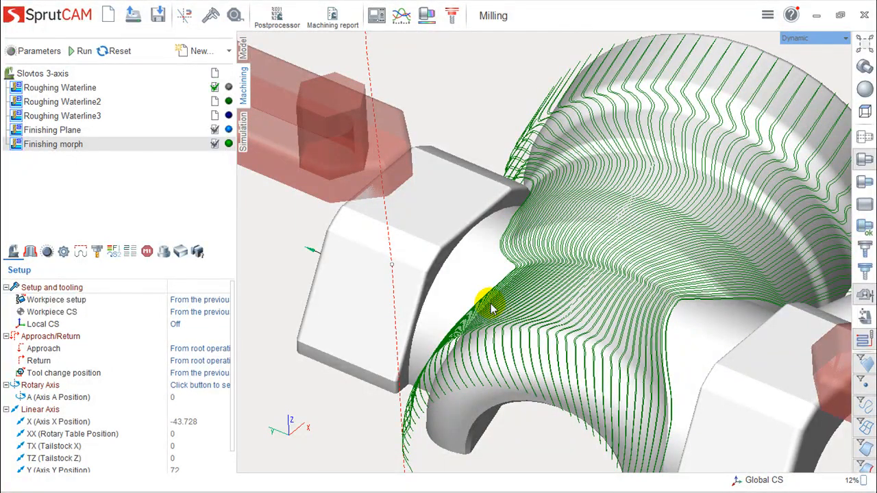
scroll(518, 304, down, 3)
middle_drag(548, 313, 472, 253)
- Compare the Equidistant, Parallel, Adaptive MW, HPC, Deep HPC and Adaptive machining strategies in the first Roughing Waterline operation's parameters
click(41, 87)
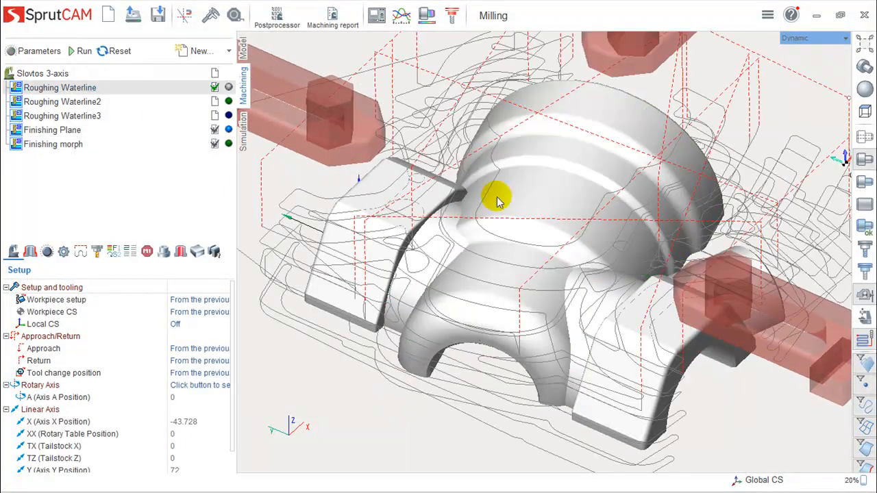
double_click(70, 89)
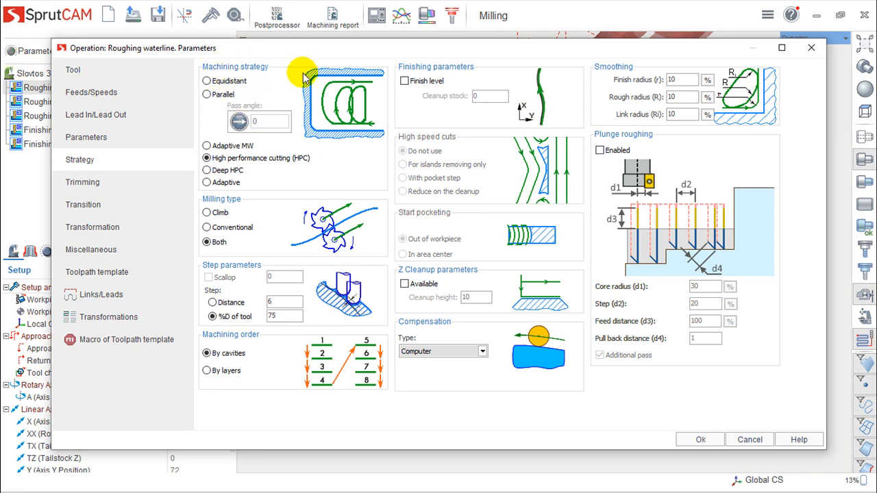
click(206, 81)
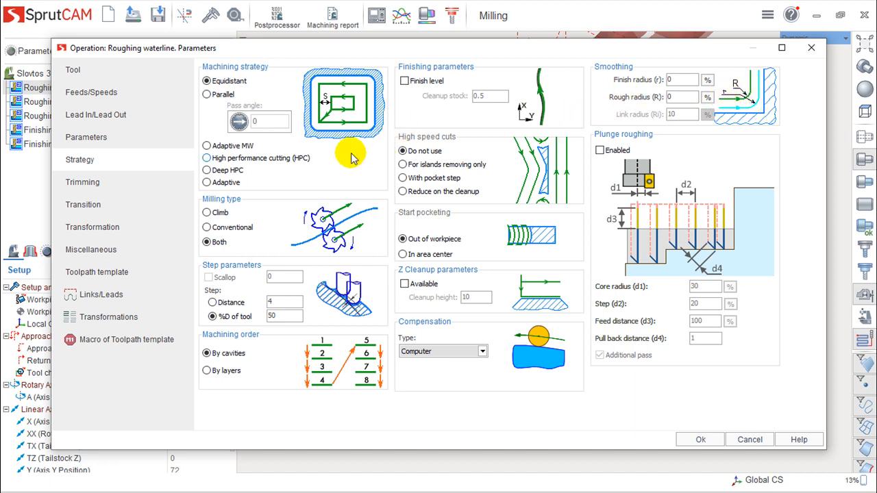
click(206, 95)
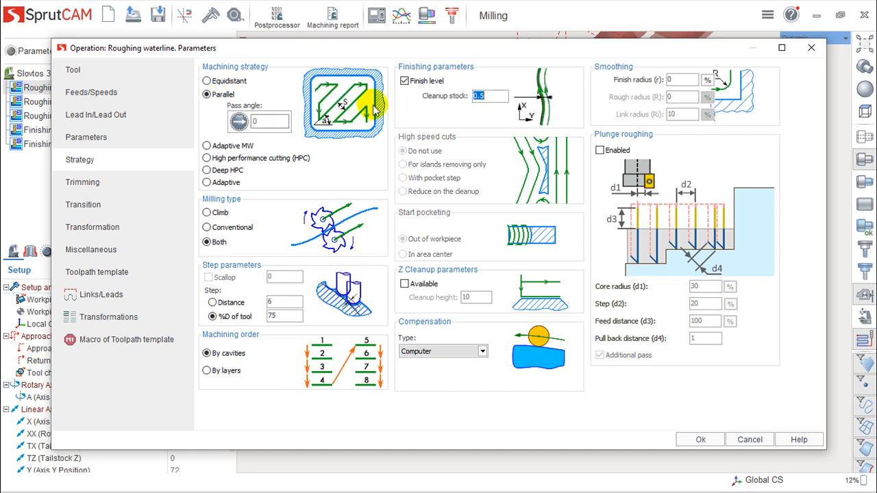
click(207, 146)
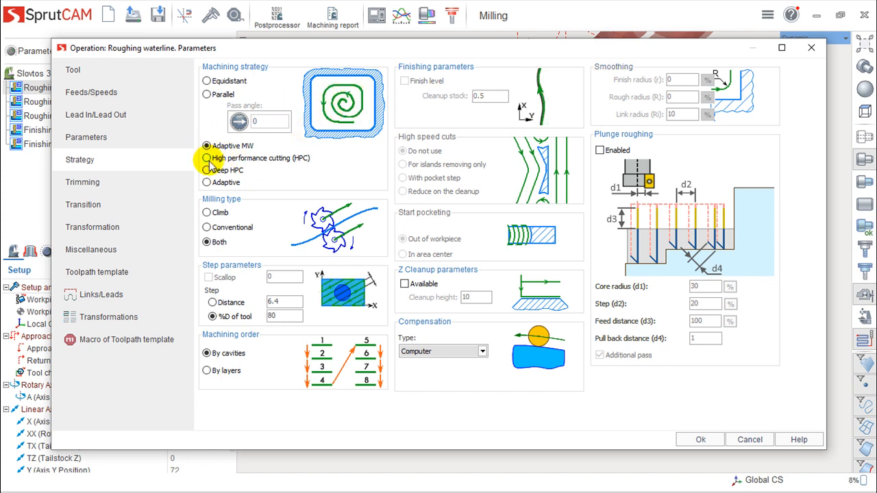
click(206, 158)
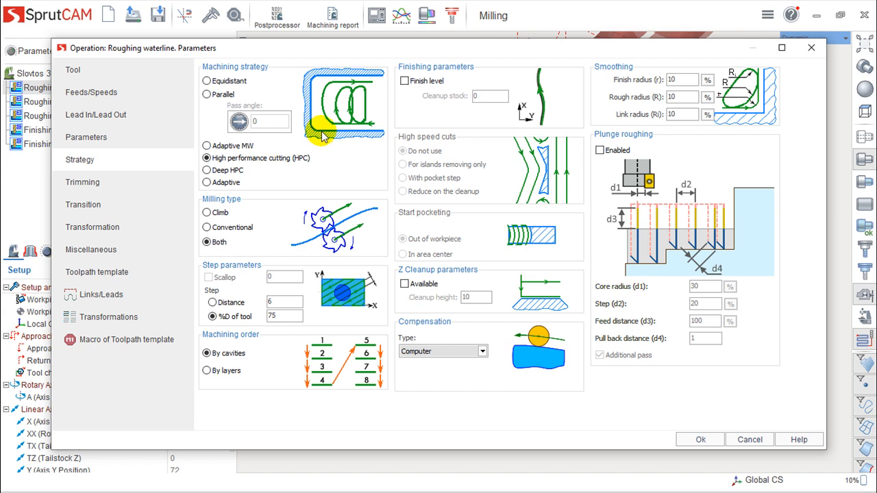
click(207, 170)
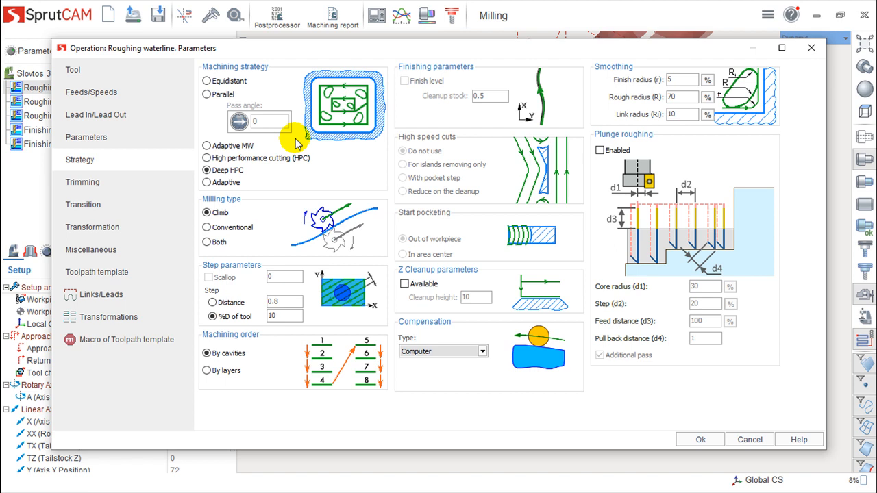
click(207, 182)
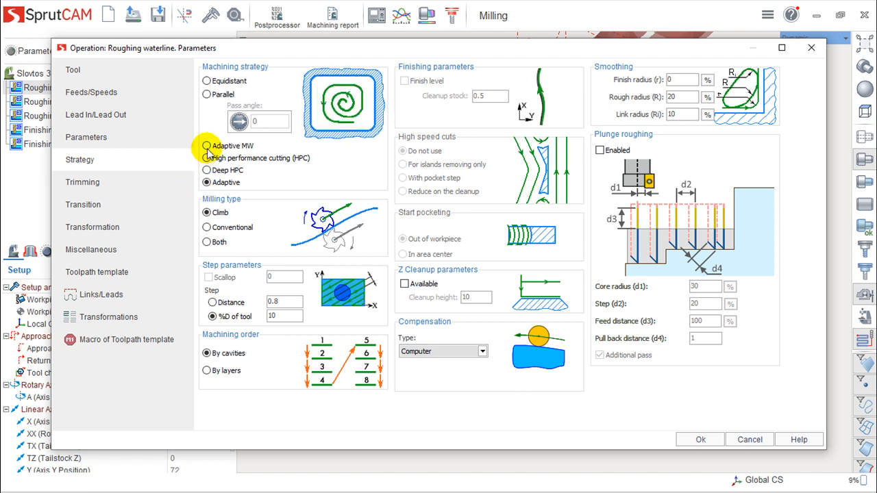
- Set the first Roughing Waterline's machining strategy to Equidistant, calculate the toolpath and inspect its corners up close
click(207, 81)
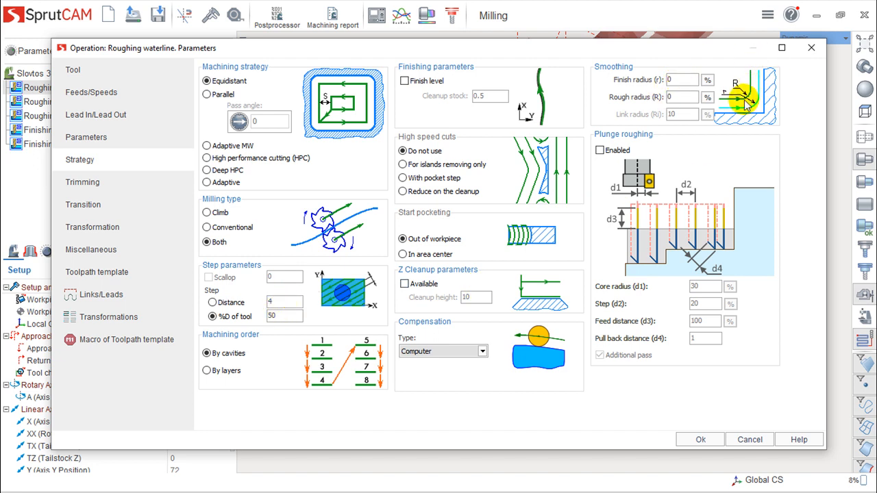
click(700, 440)
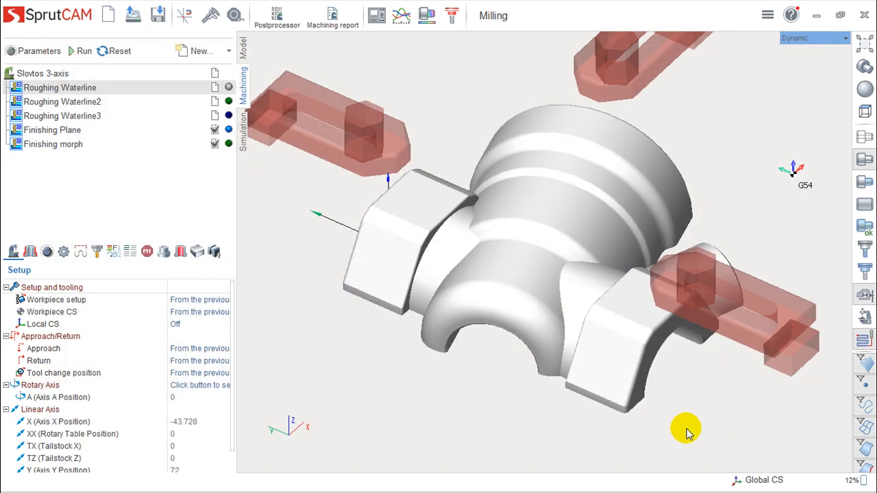
click(81, 52)
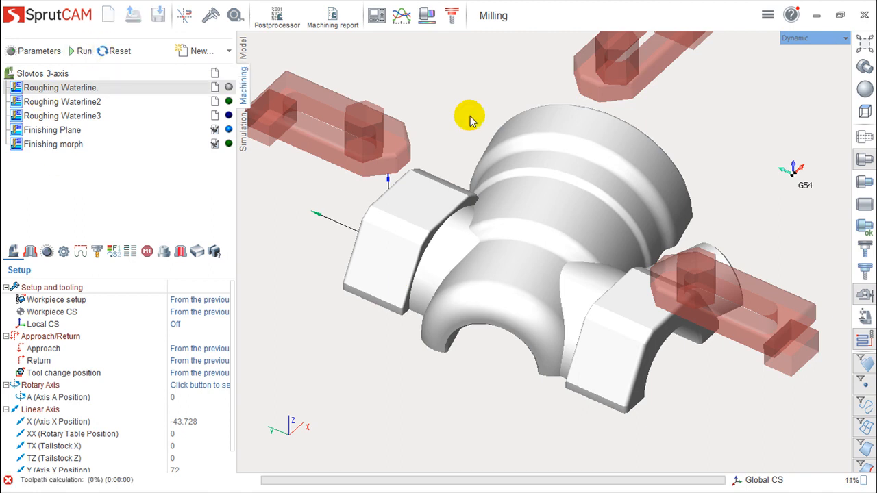
right_drag(655, 268, 646, 294)
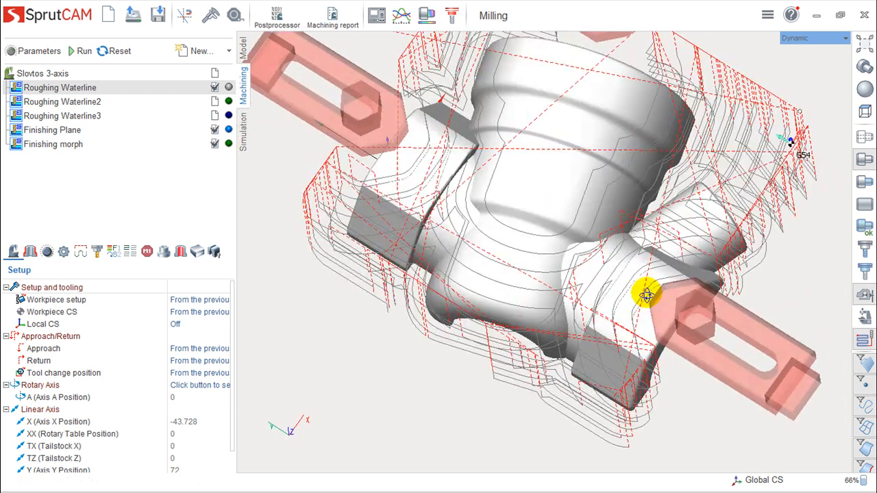
scroll(582, 291, down, 2)
scroll(586, 298, up, 5)
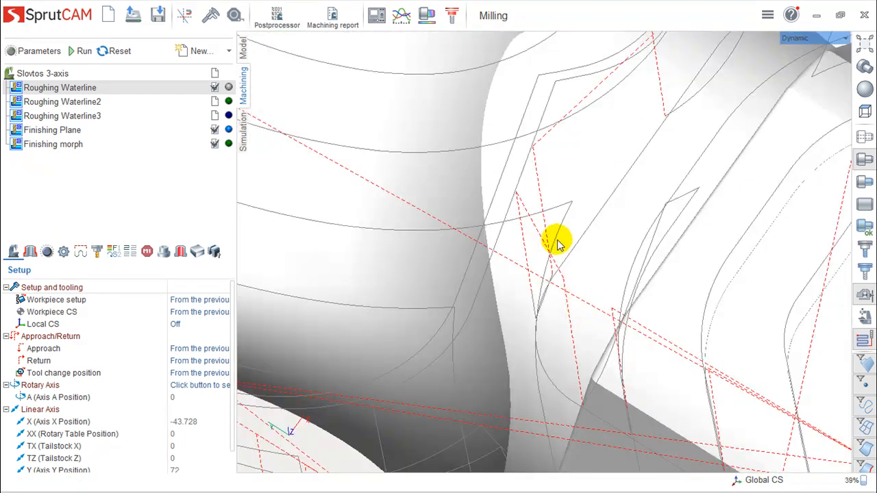
scroll(569, 209, down, 5)
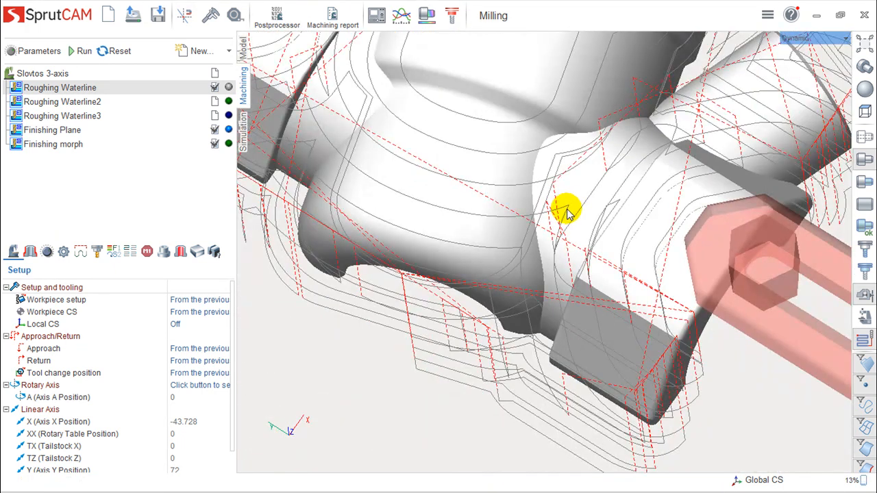
scroll(385, 192, down, 3)
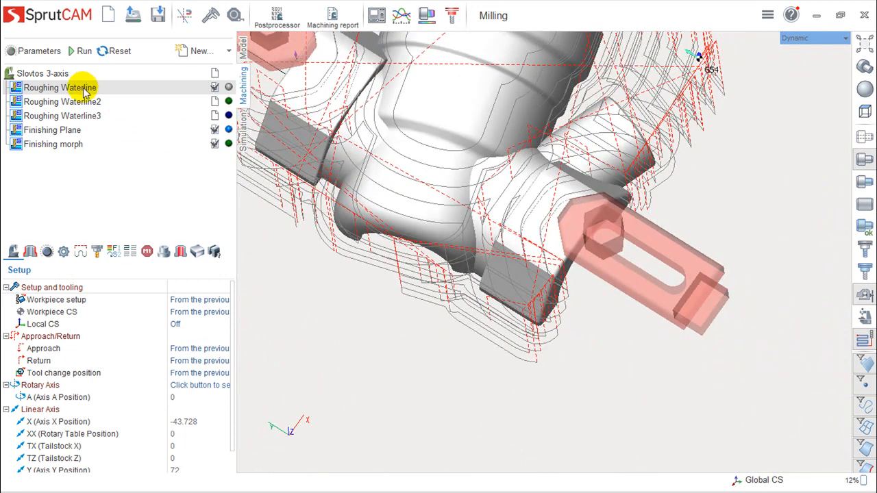
- Set the first Roughing Waterline's smoothing finish radius to 2 %, recalculate the toolpath and inspect the pass corners
double_click(80, 89)
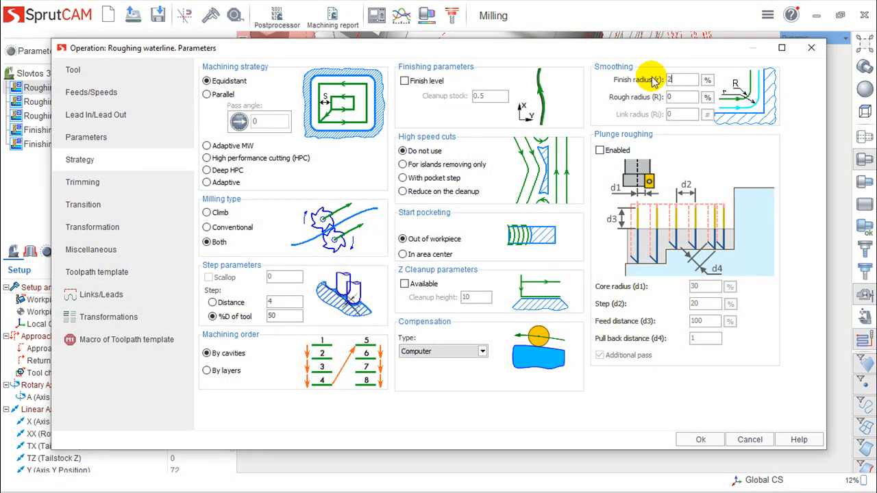
click(702, 440)
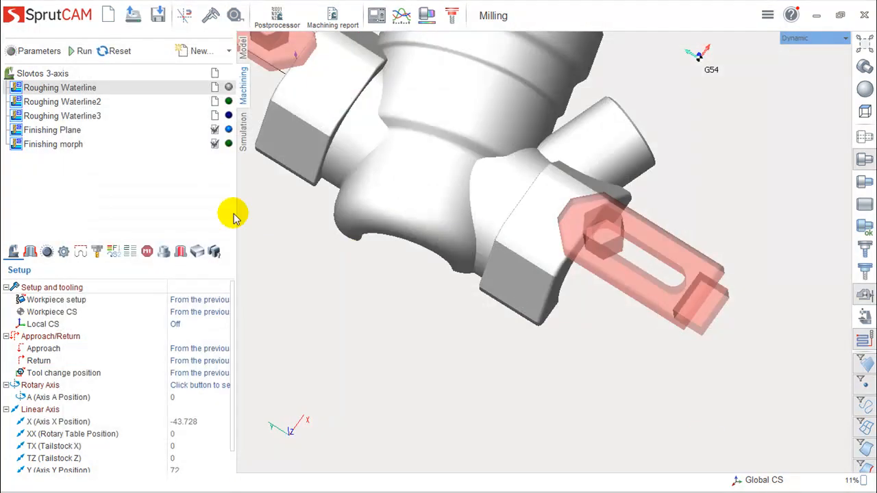
click(84, 50)
mouse_move(689, 290)
right_down()
mouse_move(705, 367)
mouse_move(685, 264)
mouse_move(708, 309)
mouse_move(708, 332)
right_up()
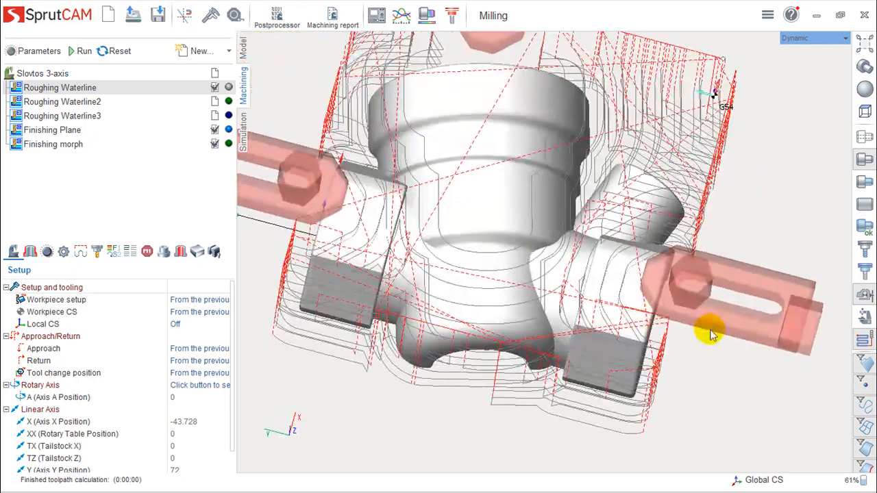
scroll(606, 319, down, 3)
scroll(607, 319, up, 6)
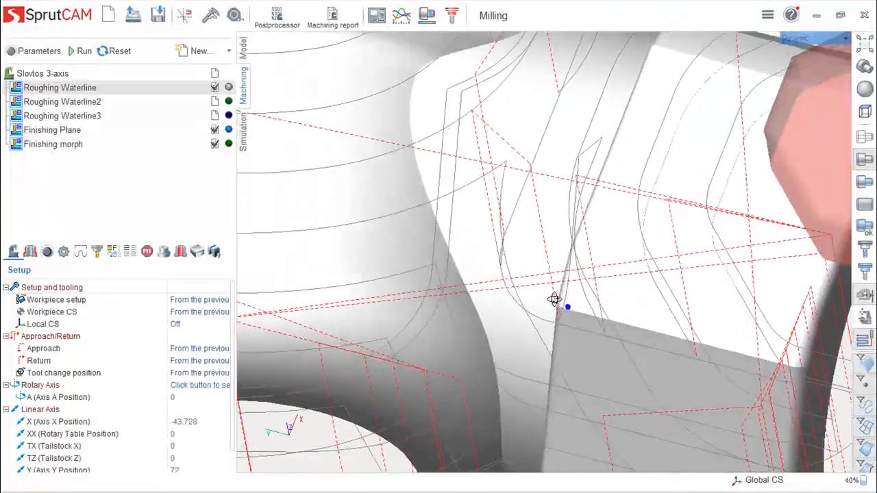
right_drag(553, 299, 582, 250)
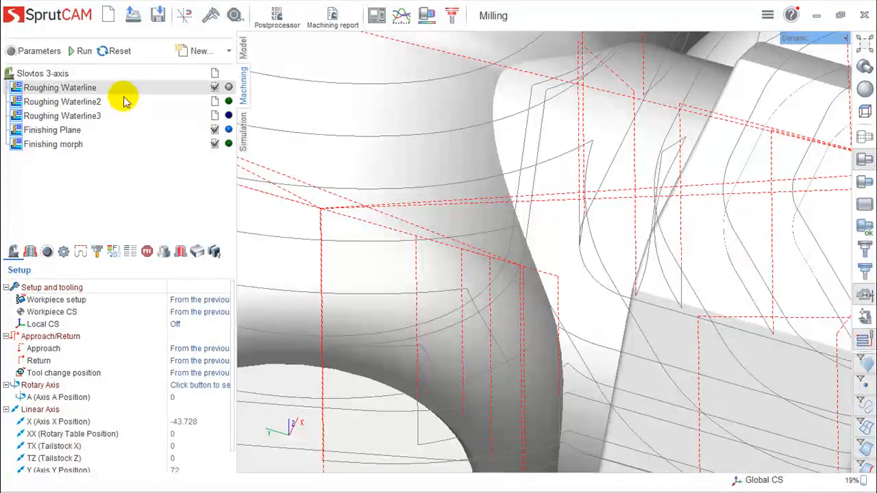
- Set the first Roughing Waterline's smoothing rough radius to 2 %, recalculate the toolpath and inspect the pass corners
double_click(72, 90)
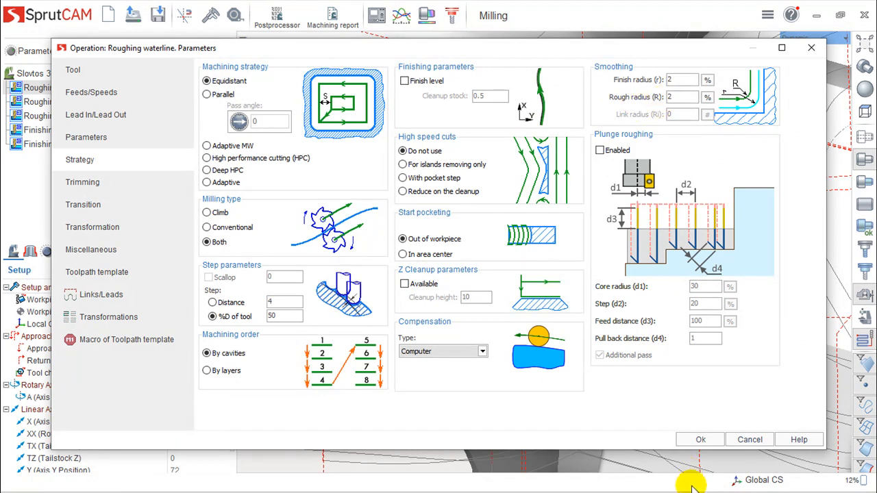
click(700, 439)
click(81, 51)
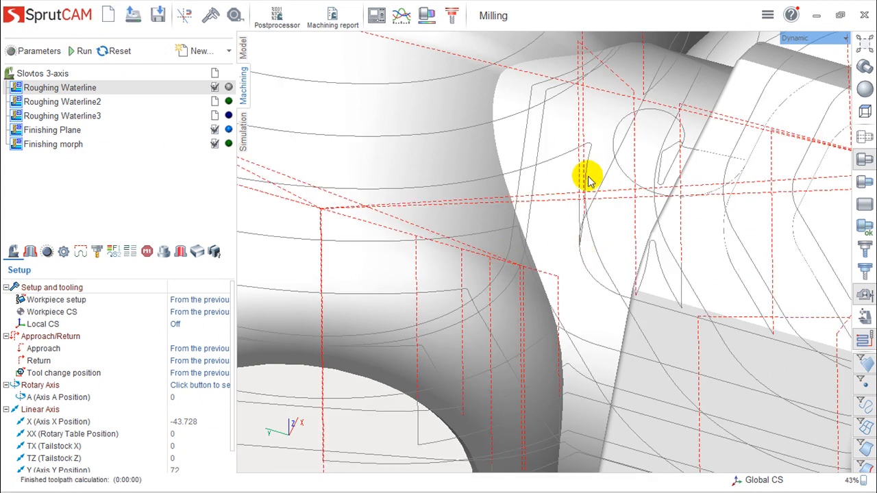
scroll(588, 198, down, 5)
scroll(589, 171, up, 6)
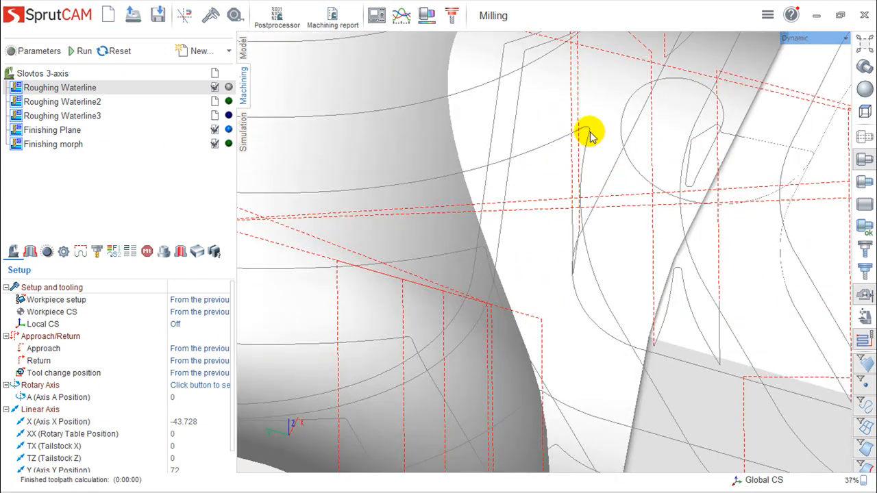
scroll(589, 175, down, 5)
middle_drag(587, 180, 564, 269)
- Switch the first Roughing Waterline to the Parallel strategy with the finish level enabled and a cleanup stock of 0.5
double_click(43, 91)
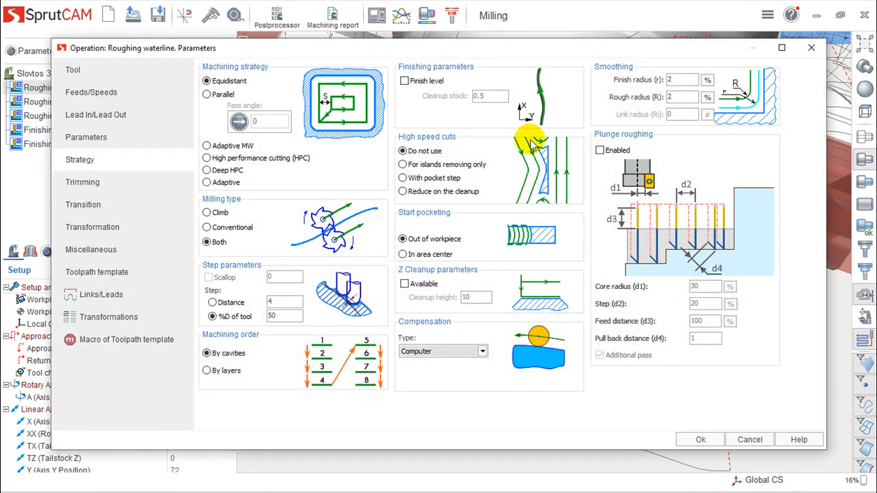
click(206, 94)
click(404, 80)
double_click(483, 96)
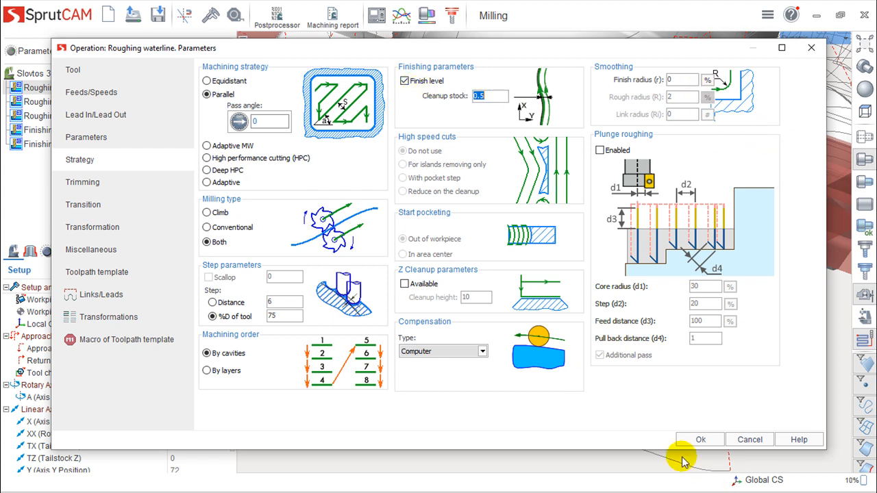
click(696, 440)
scroll(548, 281, down, 3)
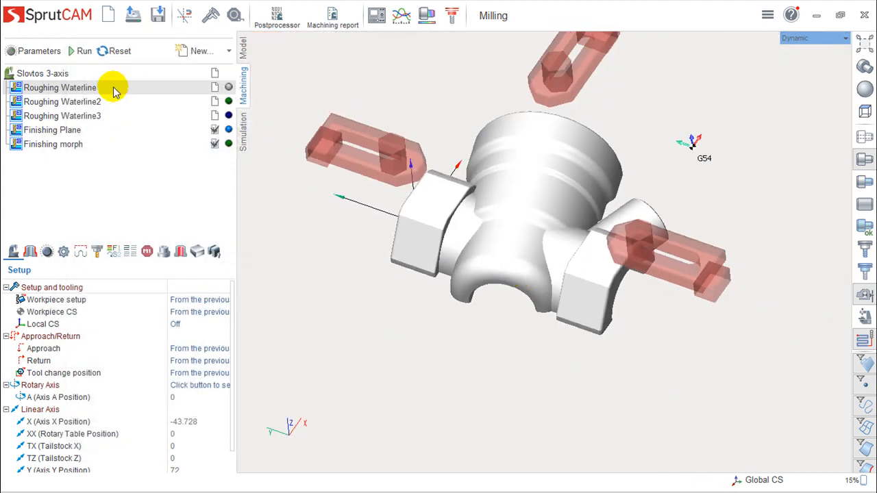
- Calculate the first Roughing Waterline's toolpath with the Parallel strategy and inspect its passes around the part
click(76, 51)
drag(599, 250, 521, 226)
scroll(557, 226, down, 3)
scroll(526, 241, up, 6)
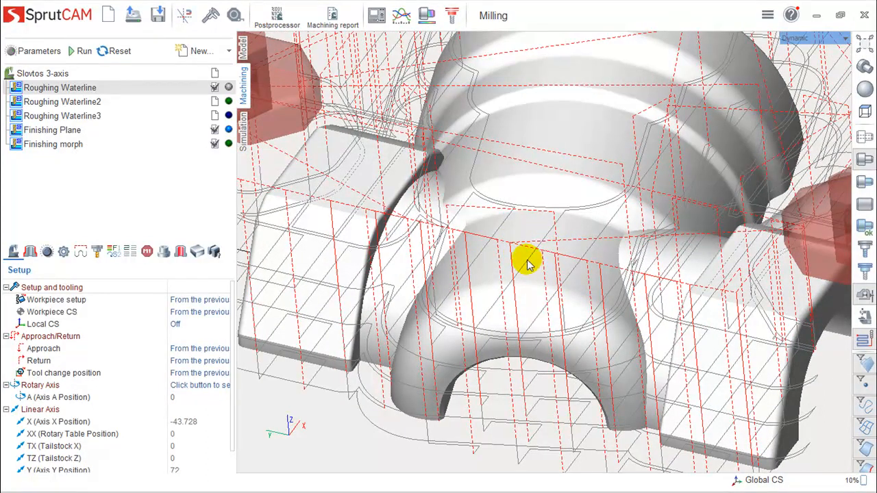
scroll(613, 250, down, 5)
middle_drag(618, 251, 612, 283)
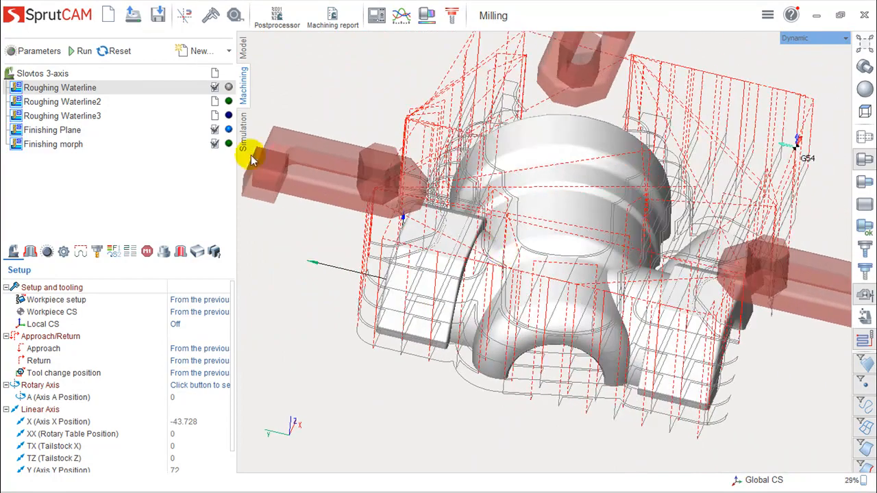
- Set the first Roughing Waterline's machining strategy to Adaptive MW and calculate the toolpath
double_click(77, 88)
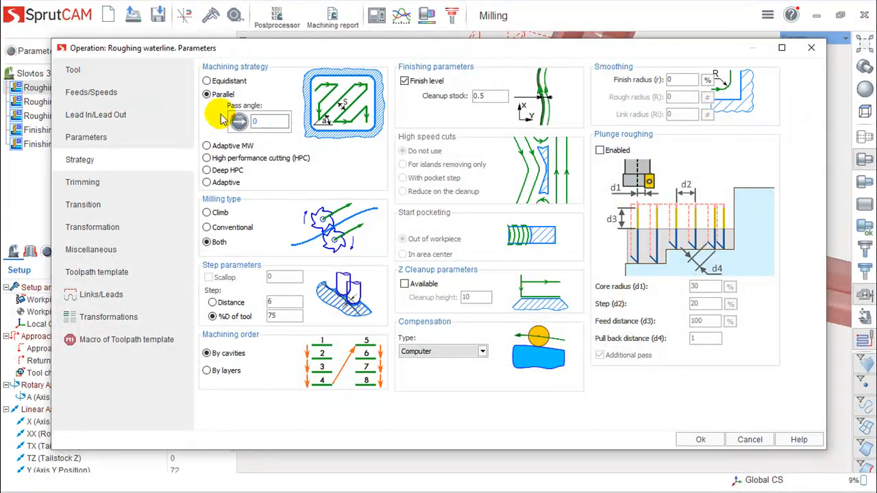
click(207, 146)
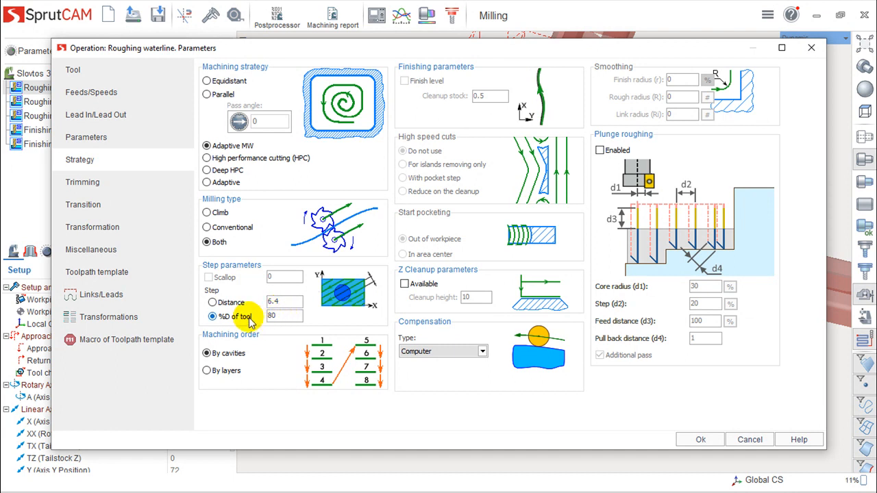
click(700, 441)
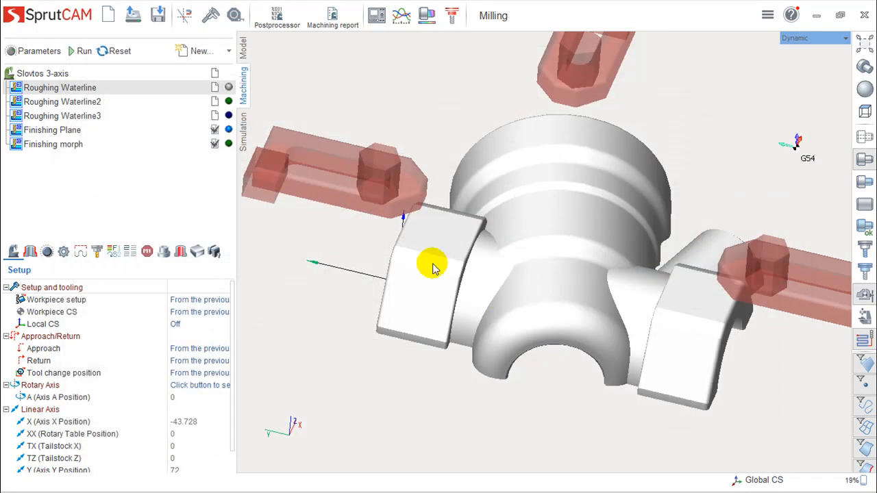
click(80, 50)
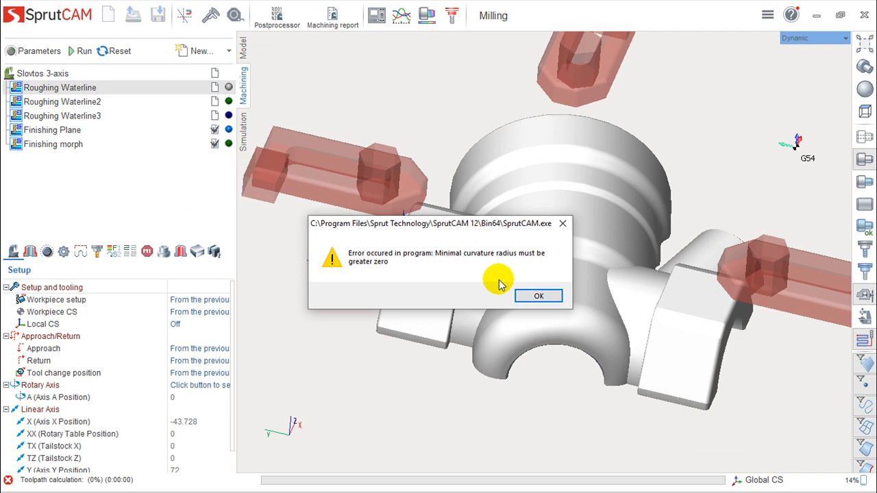
click(537, 300)
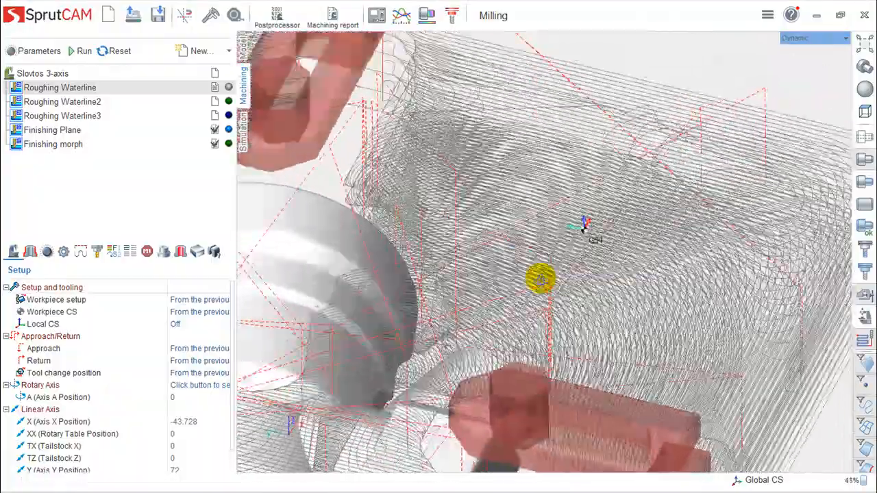
- Examine the Adaptive MW passes up close around the central body, the side branches and the clamps
middle_drag(541, 279, 537, 281)
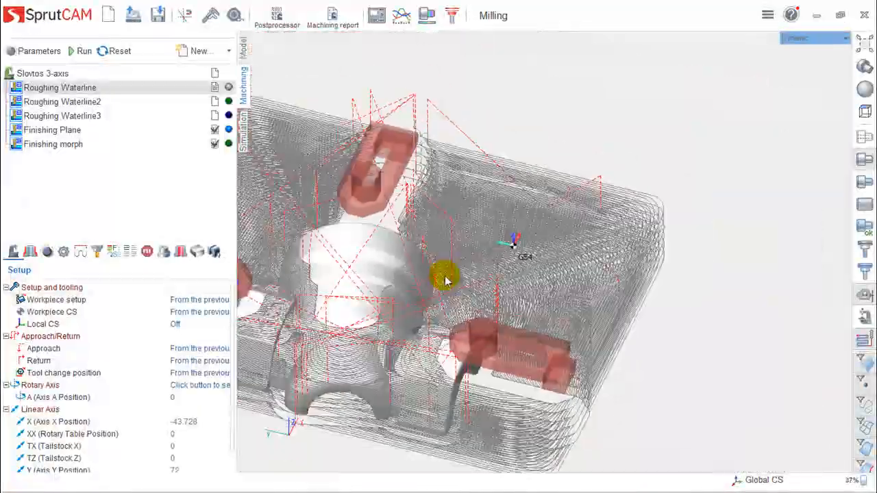
scroll(446, 281, up, 5)
mouse_move(436, 296)
middle_down()
mouse_move(443, 306)
mouse_move(434, 307)
middle_up()
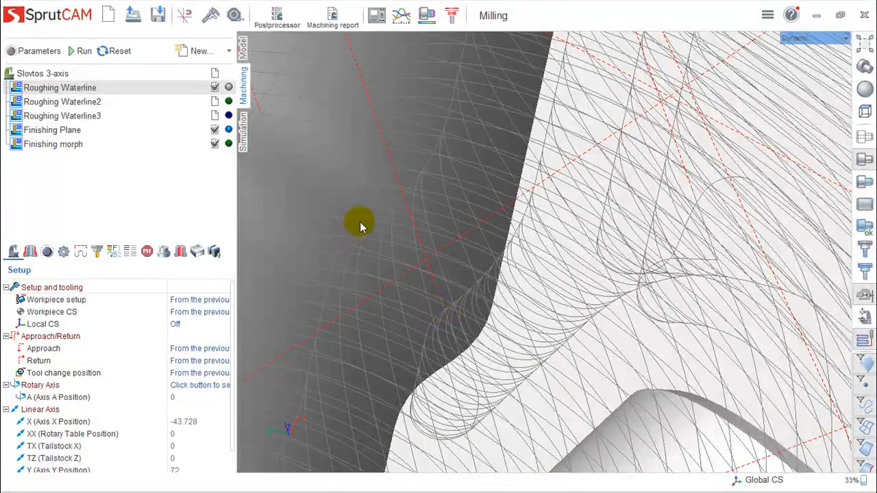
scroll(592, 329, up, 3)
scroll(590, 332, down, 9)
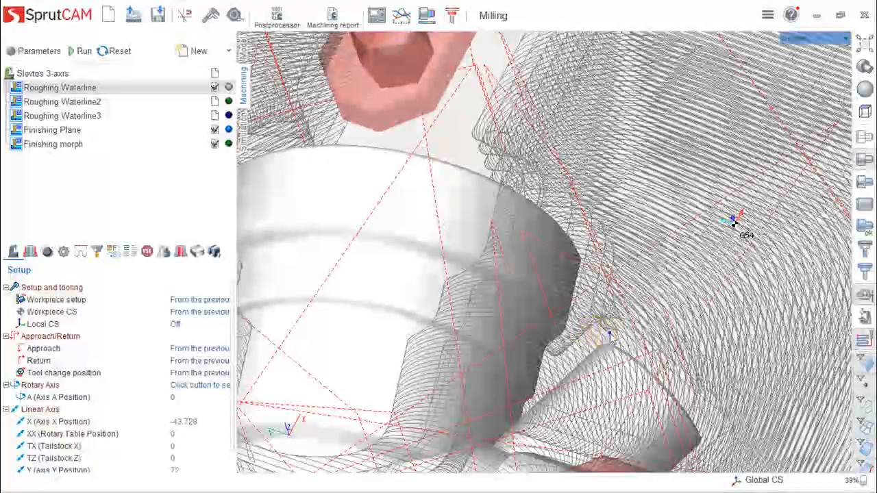
middle_drag(609, 334, 518, 314)
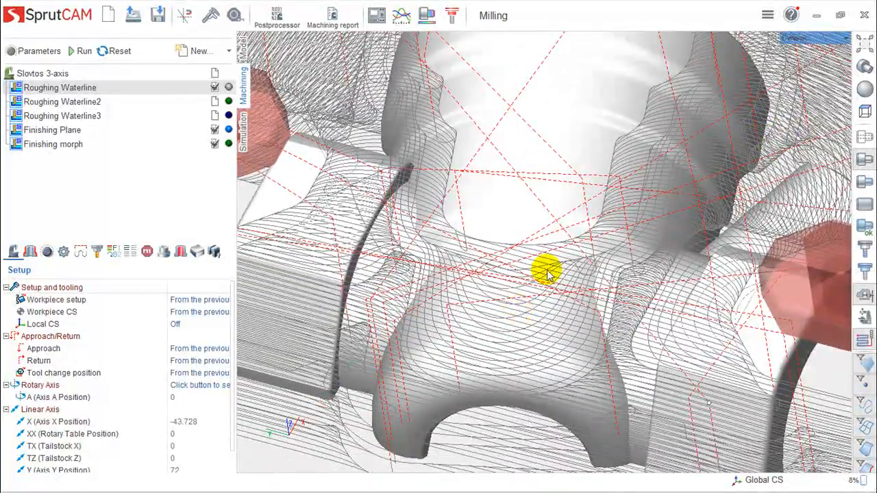
scroll(548, 273, up, 3)
scroll(548, 273, down, 3)
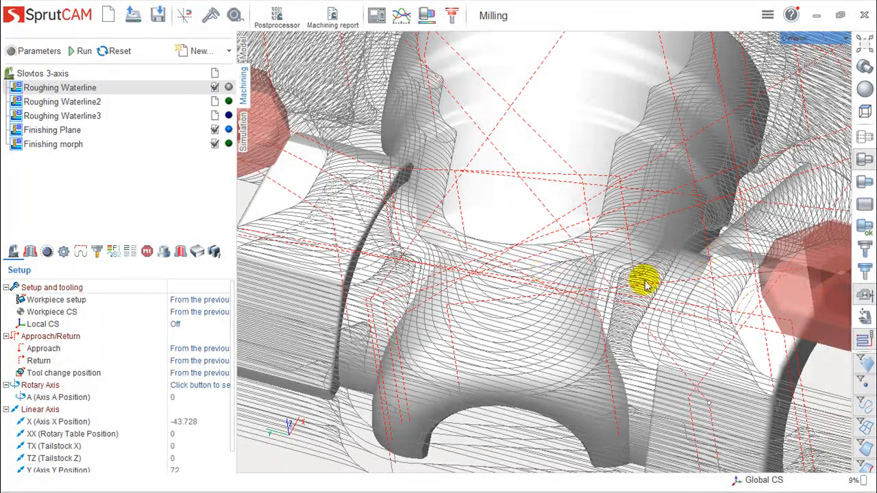
scroll(570, 315, down, 3)
scroll(570, 316, down, 1)
middle_drag(631, 313, 637, 315)
- Set the first Roughing Waterline's strategy to High performance cutting (HPC), calculate the toolpath and inspect the rounded passes
click(18, 90)
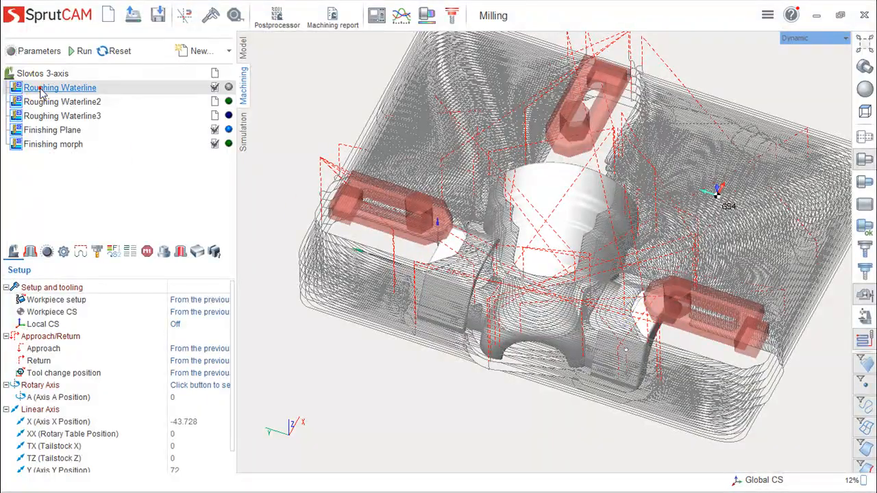
double_click(39, 90)
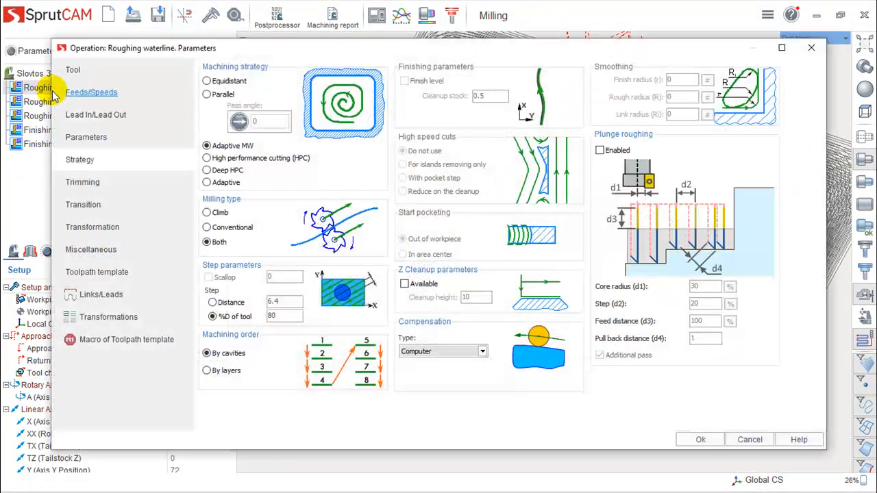
click(207, 158)
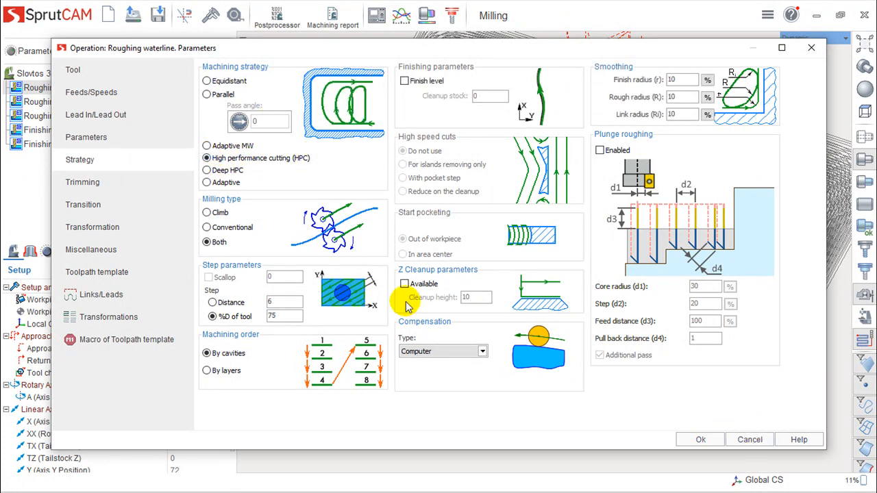
click(712, 440)
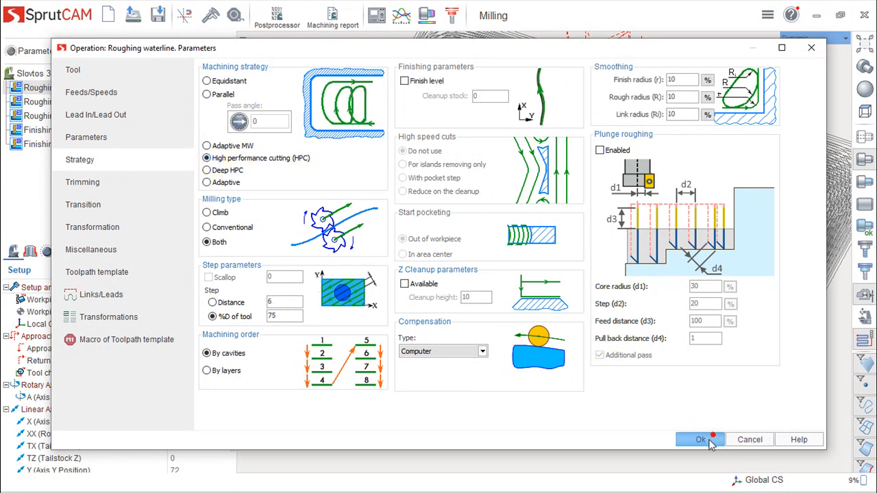
click(81, 51)
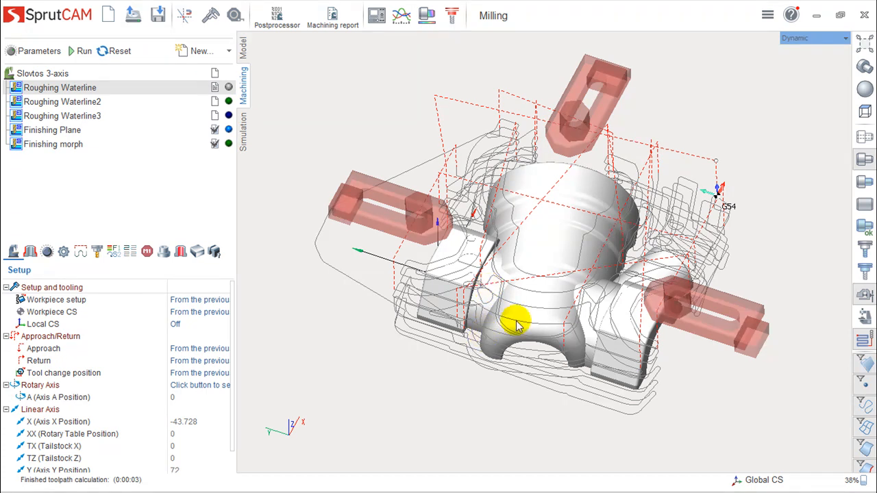
scroll(542, 239, down, 2)
scroll(559, 255, up, 5)
scroll(603, 272, up, 3)
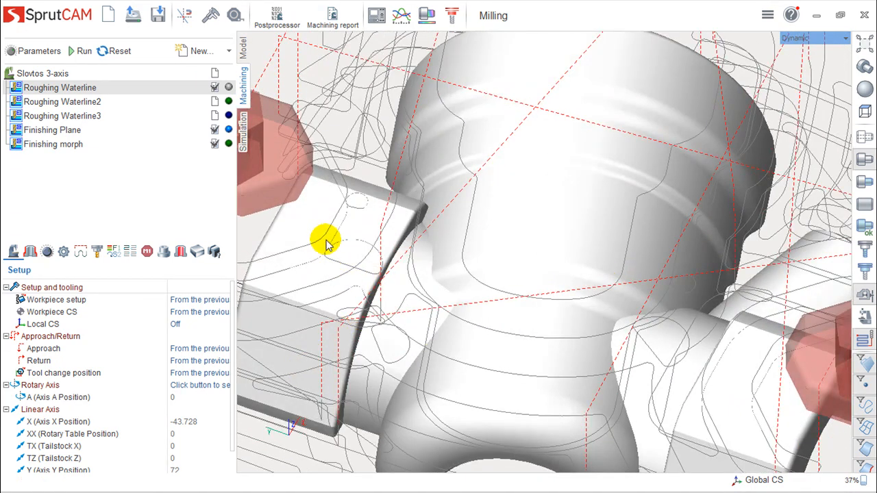
middle_drag(626, 274, 503, 239)
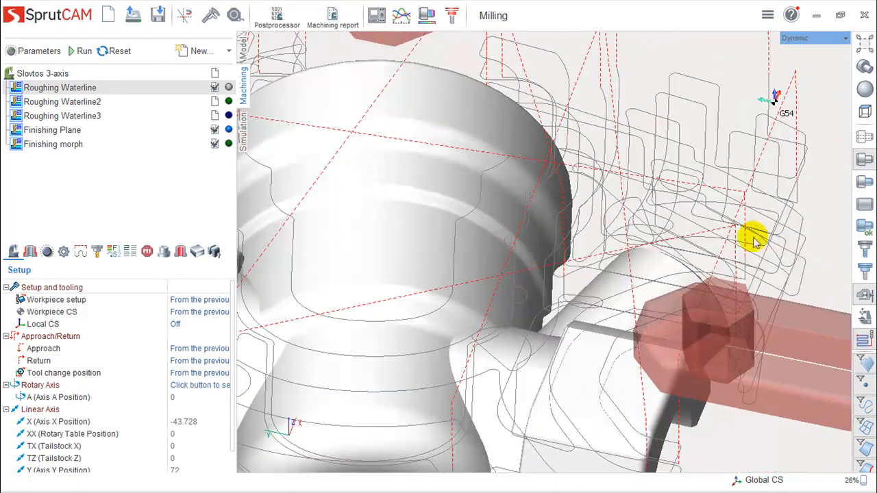
scroll(554, 230, down, 5)
scroll(555, 235, up, 5)
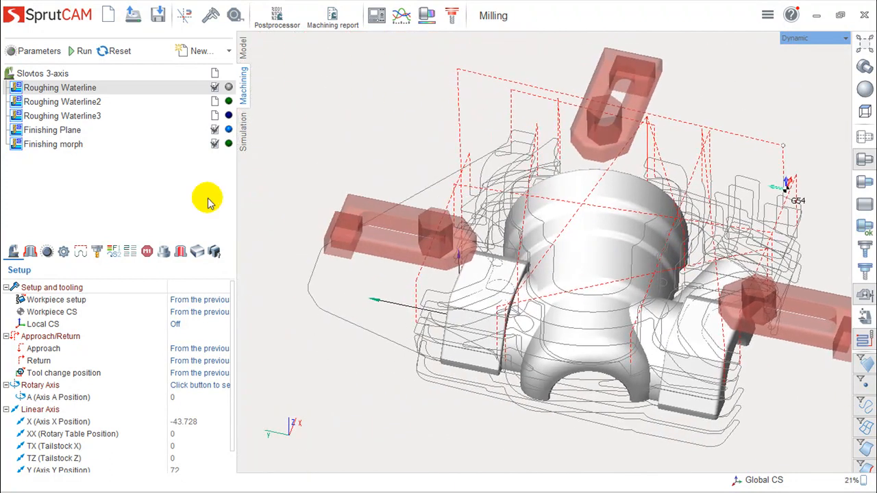
- Switch the first Roughing Waterline to the Deep HPC strategy with a step of 50 % of tool diameter and calculate the toolpath
double_click(87, 89)
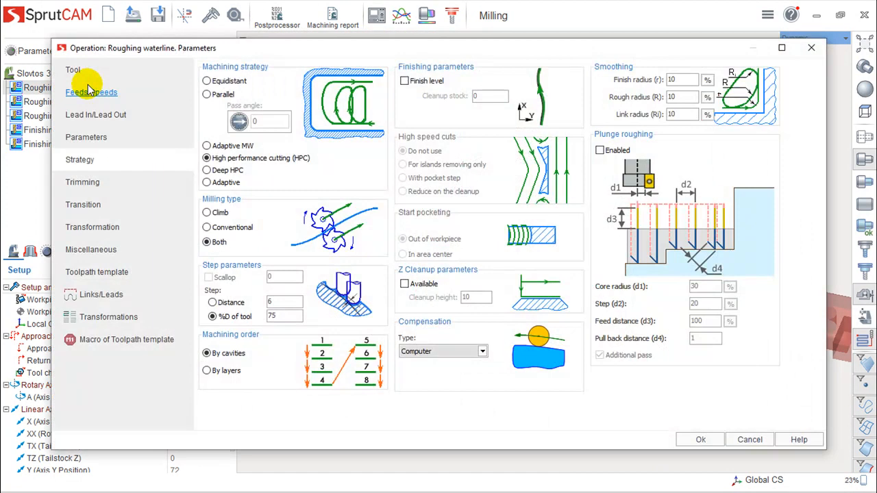
click(207, 170)
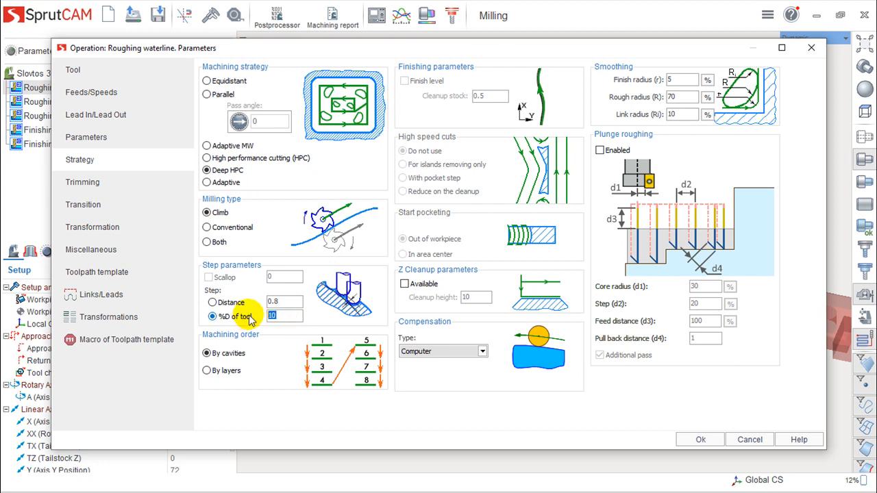
text(5)
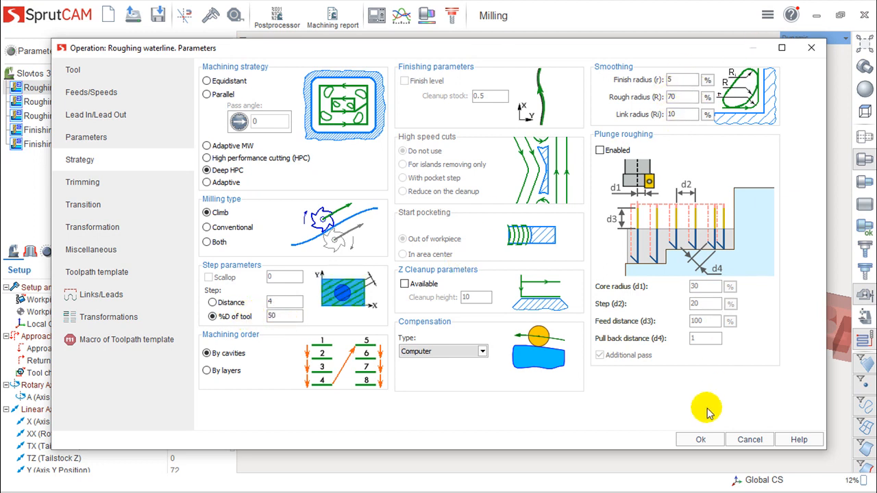
click(706, 439)
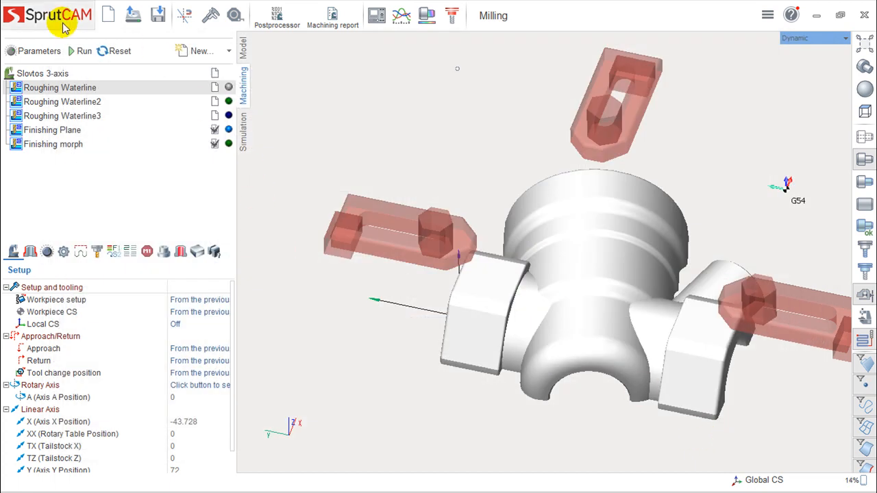
click(75, 50)
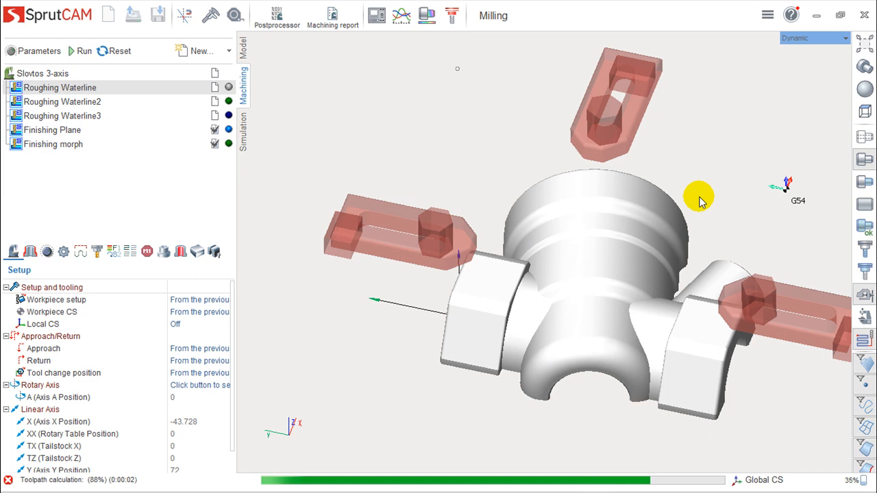
- Examine the looping Deep HPC passes up close around the side branch, the clamp and the central body
middle_drag(689, 205, 589, 171)
right_drag(589, 172, 583, 221)
scroll(621, 248, down, 2)
scroll(622, 252, up, 6)
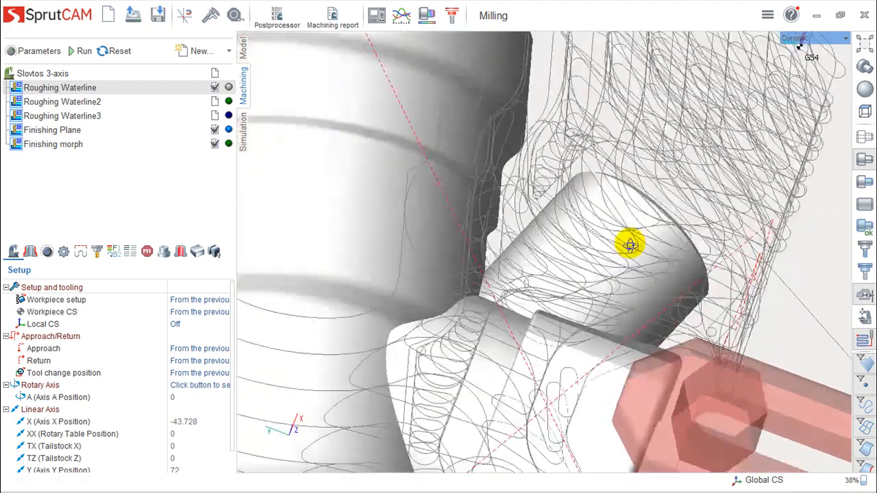
right_drag(630, 245, 613, 226)
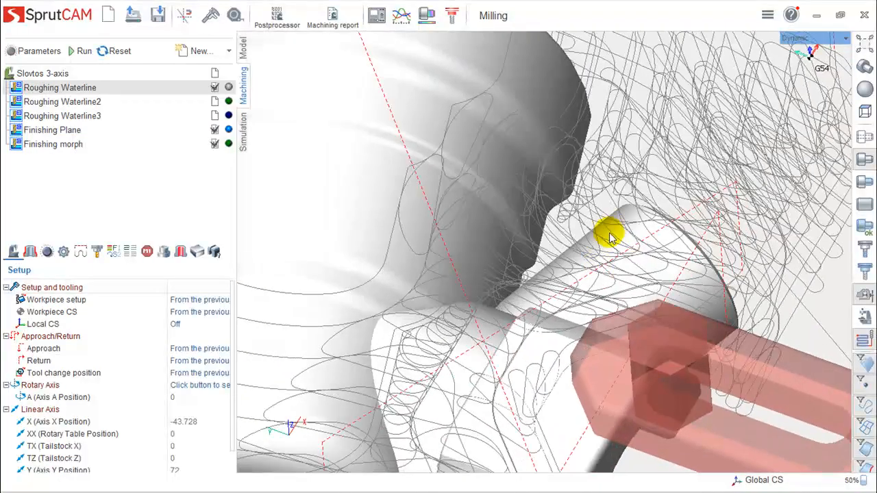
scroll(560, 296, down, 2)
scroll(560, 295, down, 1)
right_drag(470, 284, 473, 256)
middle_drag(474, 256, 582, 262)
scroll(589, 236, down, 1)
- Start the machining simulation of the first Roughing Waterline and watch the tool enter the stock corner
click(243, 130)
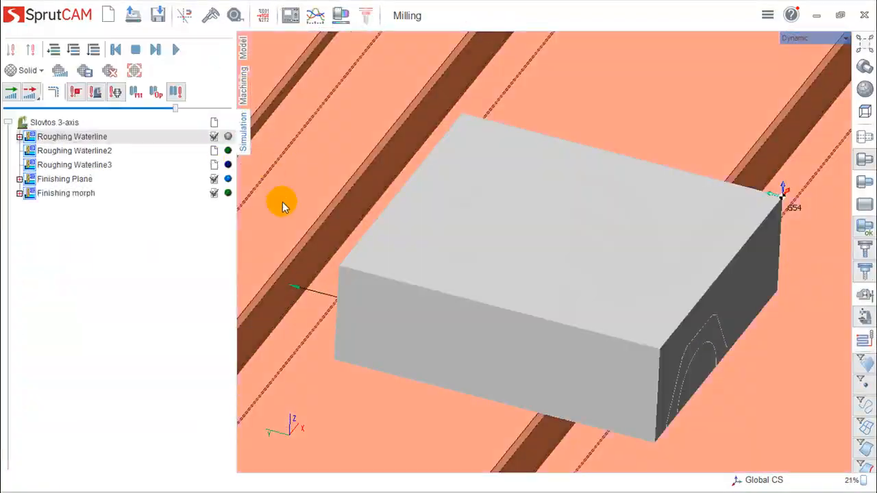
right_drag(314, 243, 390, 271)
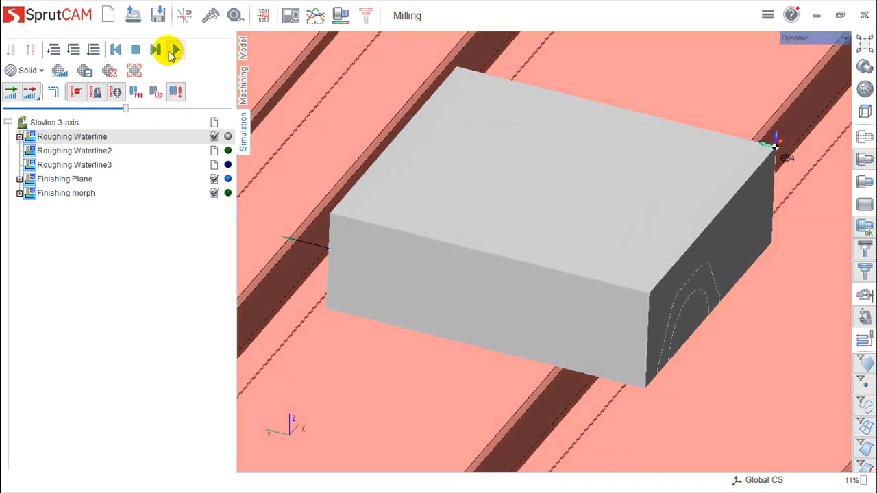
click(176, 51)
right_drag(322, 205, 405, 289)
middle_drag(438, 289, 569, 382)
scroll(565, 384, up, 3)
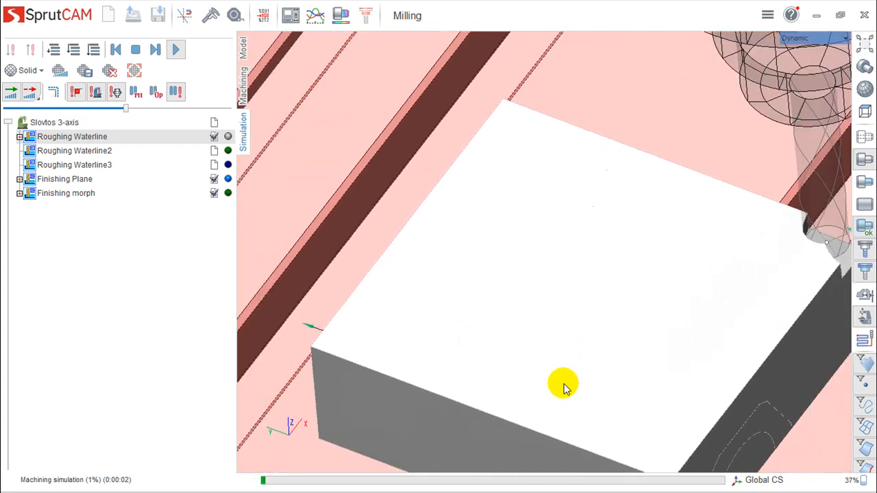
scroll(566, 386, down, 4)
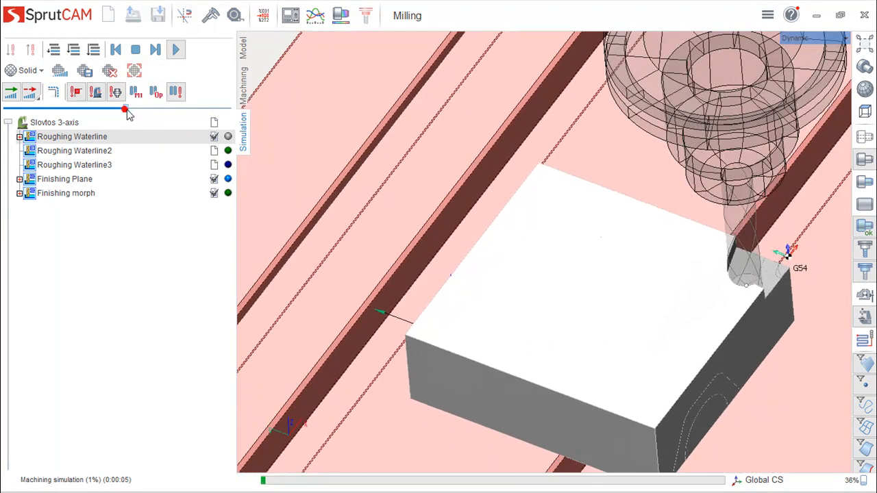
- Raise the simulation speed, stop the simulation partway through and return to the whole Deep HPC toolpath
drag(132, 111, 141, 114)
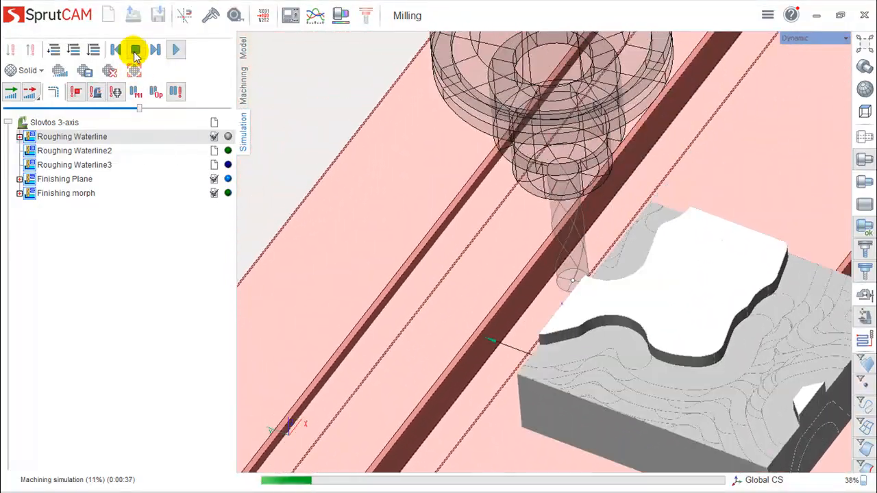
click(136, 54)
click(244, 85)
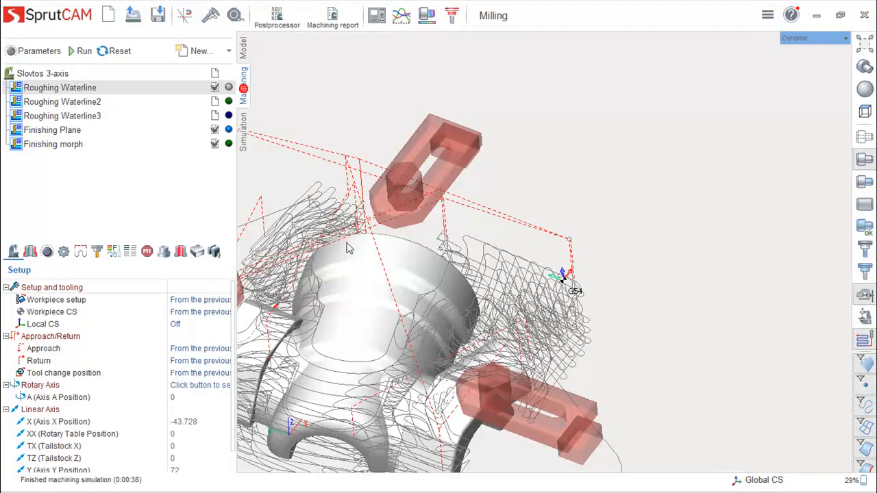
drag(517, 226, 631, 174)
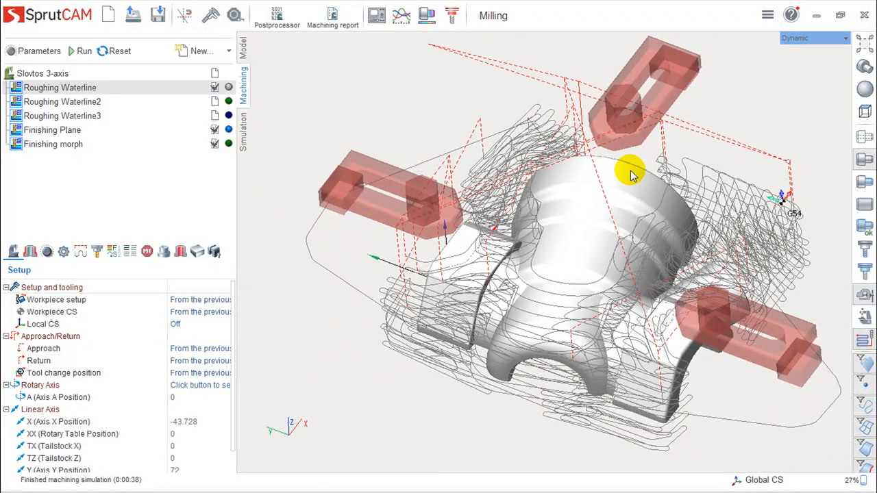